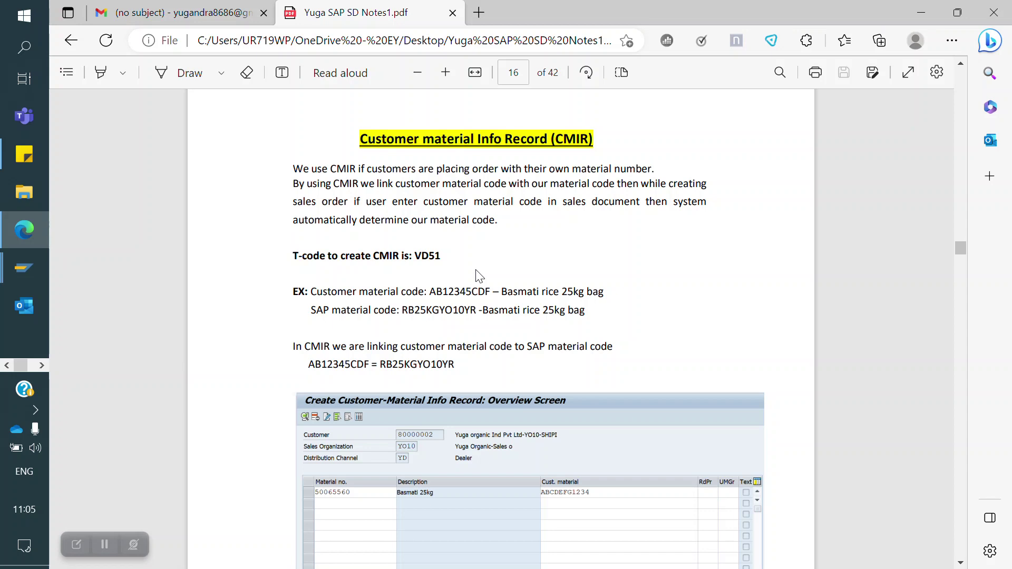
Step: Switch to the SAP session and open the material display transaction MM03
{"action": "left_click", "coordinate": [24, 267]}
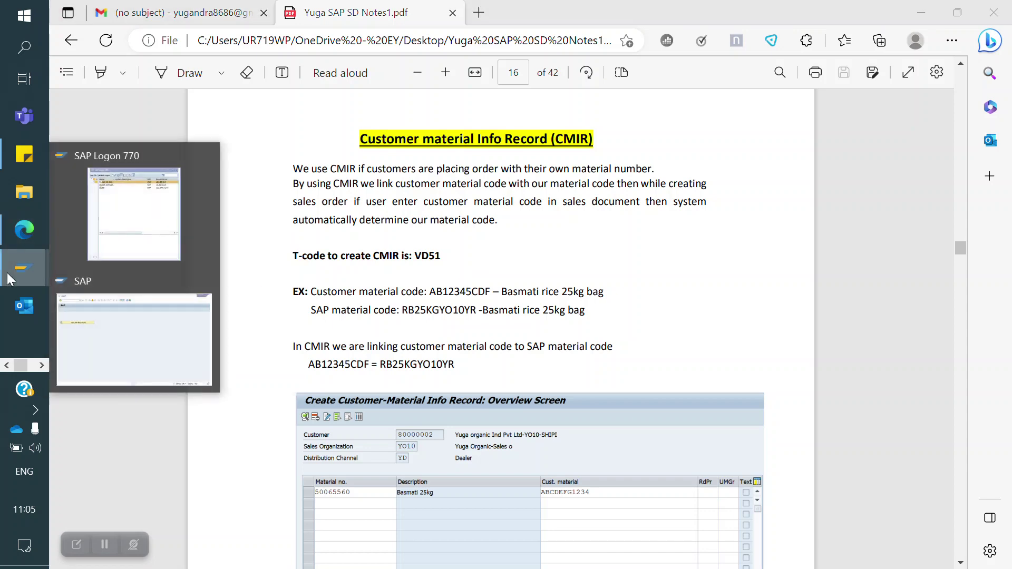
{"action": "left_click", "coordinate": [156, 342]}
{"action": "type", "text": "/nmm03"}
{"action": "key", "text": "Return"}
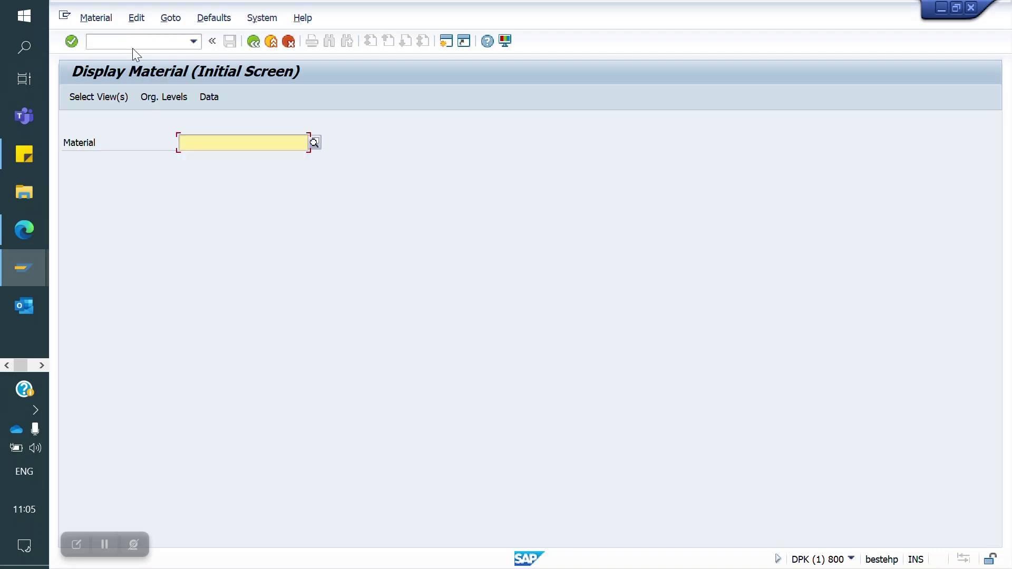
Step: Fill the material field with 50065599 from the earlier entries and copy that number
{"action": "key", "text": "Down"}
{"action": "key", "text": "Down"}
{"action": "key", "text": "Down"}
{"action": "key", "text": "Return"}
{"action": "left_click_drag", "start_coordinate": [246, 149], "coordinate": [152, 149]}
{"action": "key", "text": "ctrl+c"}
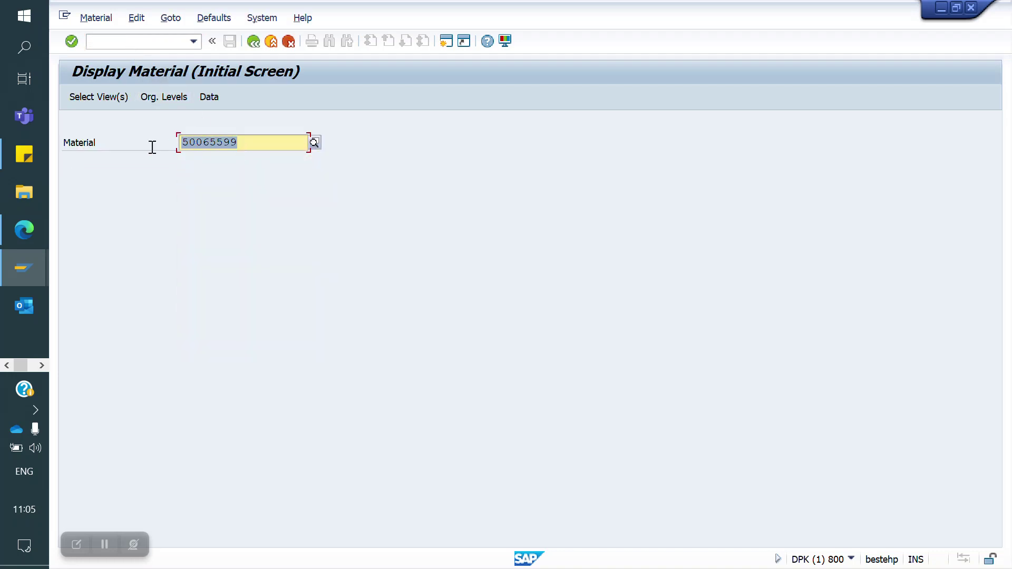
Step: Open transaction VD51 and continue to the overview with the prefilled customer, sales organization YO10 and distribution channel YD
{"action": "left_click", "coordinate": [133, 47]}
{"action": "type", "text": "/n"}
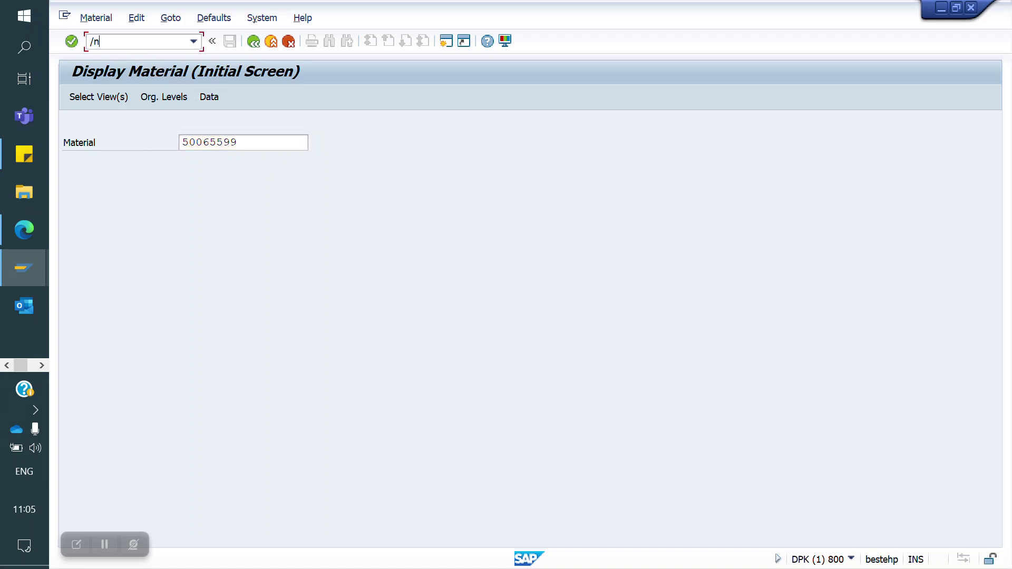
{"action": "type", "text": "vd51"}
{"action": "key", "text": "Return"}
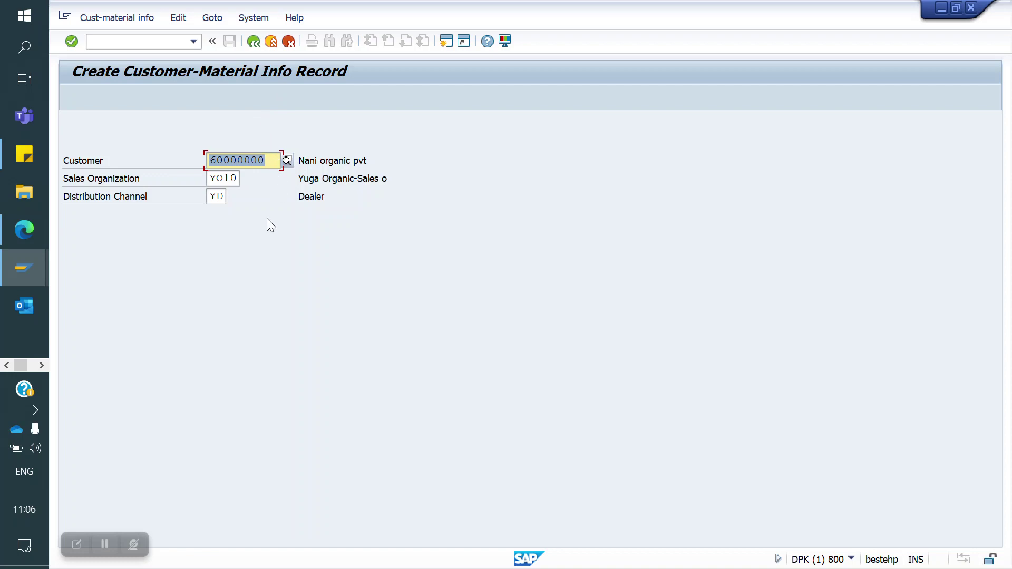
{"action": "key", "text": "Return"}
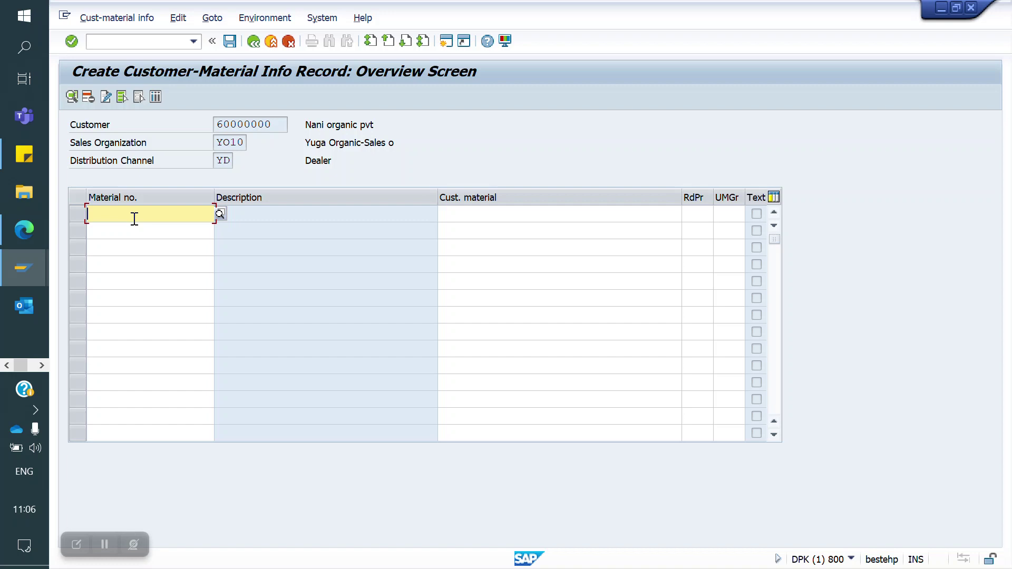
Step: Link the copied material number 50065599 to customer material ABCD12345 in the first row and save the info record
{"action": "key", "text": "ctrl+v"}
{"action": "left_click", "coordinate": [497, 215]}
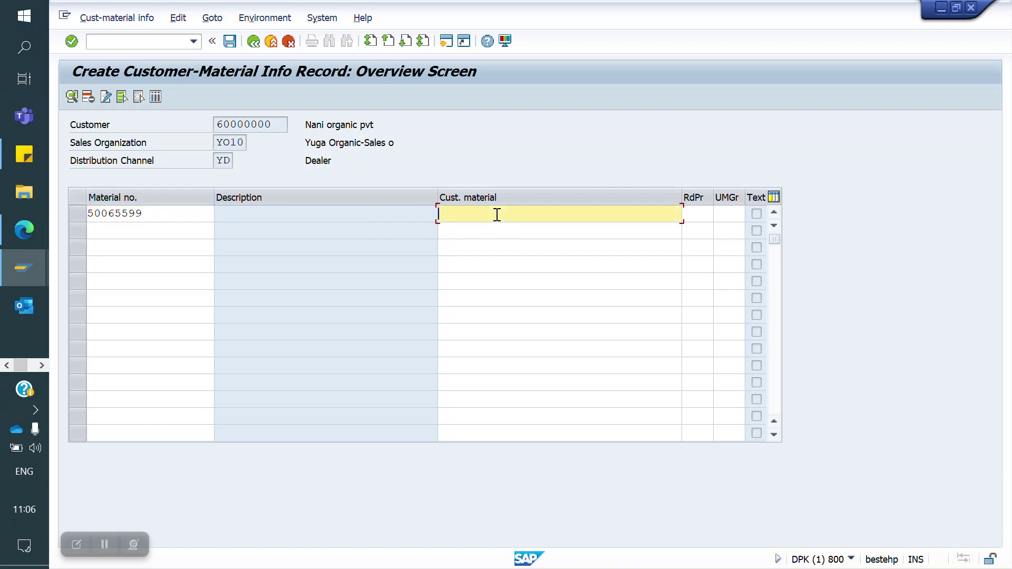
{"action": "type", "text": "A"}
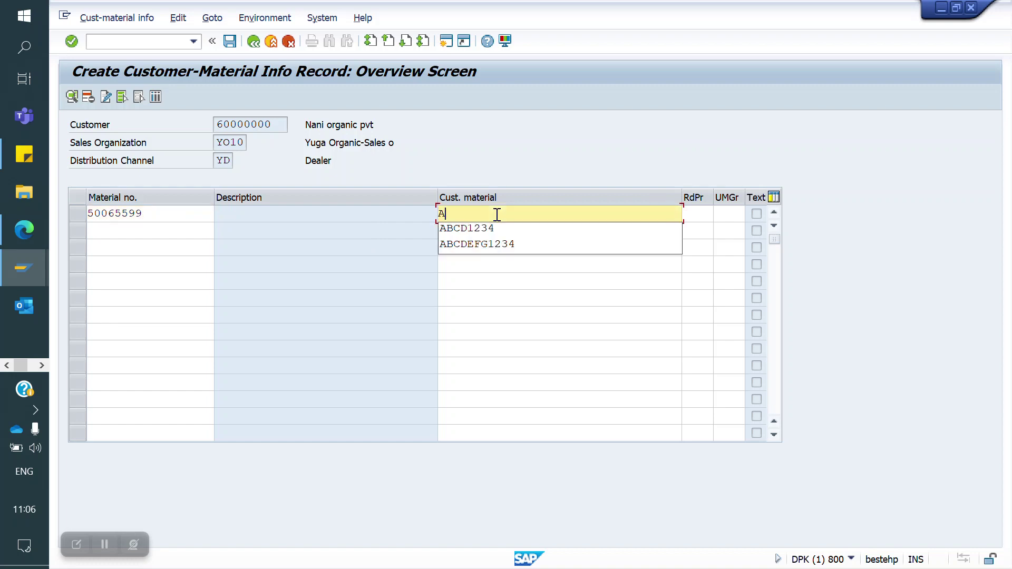
{"action": "type", "text": "BCD12345"}
{"action": "key", "text": "Return"}
{"action": "key", "text": "Return"}
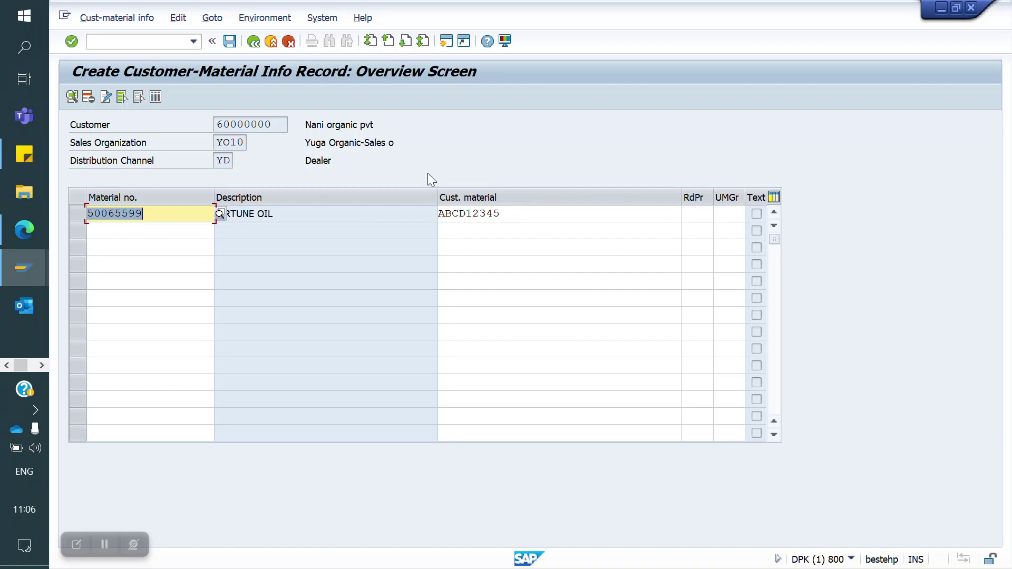
{"action": "left_click", "coordinate": [230, 42]}
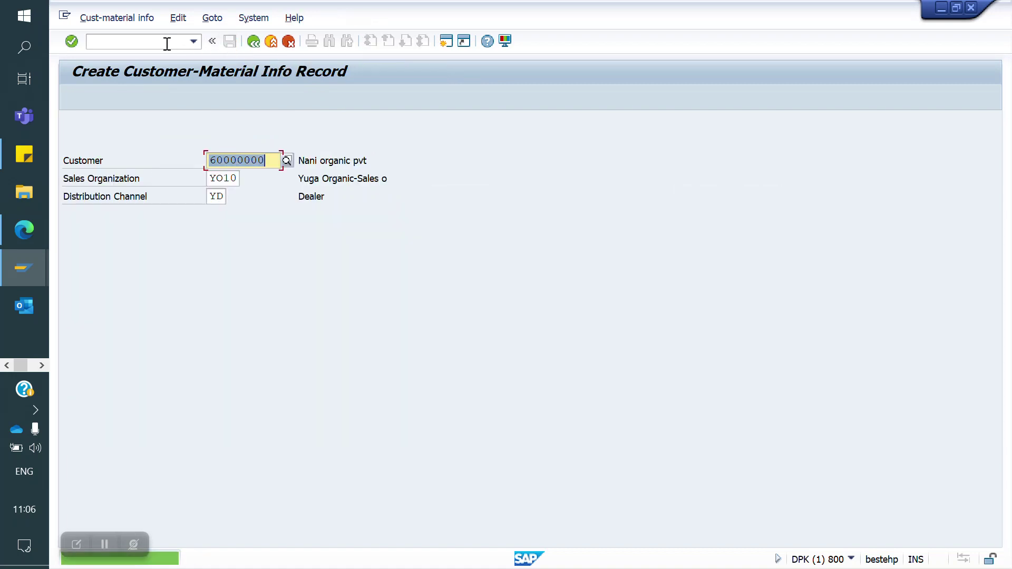
Step: Open transaction VA01, start a sales order of type YOOR, and enter the customer number as sold-to party
{"action": "left_click", "coordinate": [134, 44]}
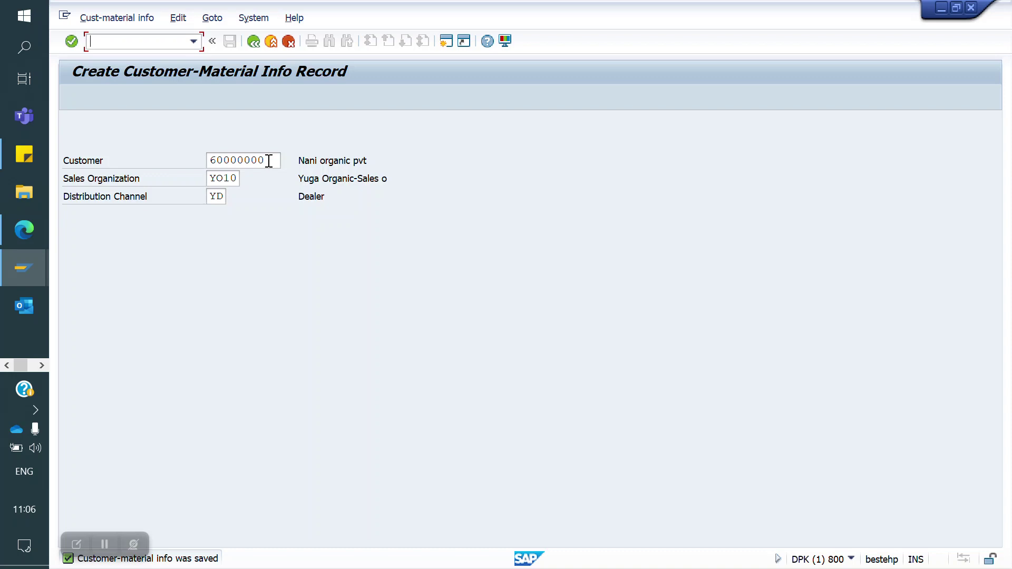
{"action": "type", "text": "/NVA01"}
{"action": "key", "text": "Return"}
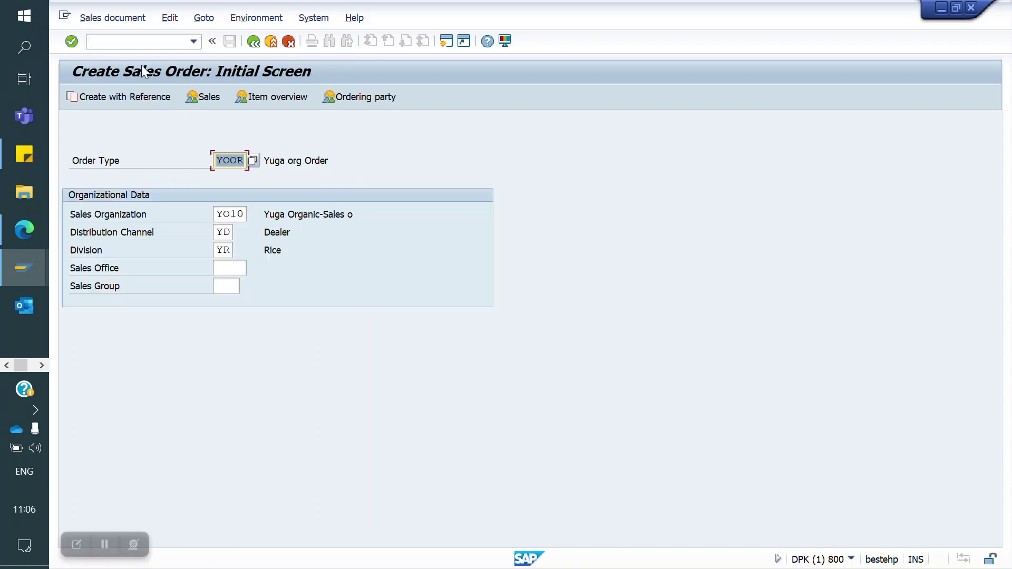
{"action": "key", "text": "Return"}
{"action": "type", "text": "60000000"}
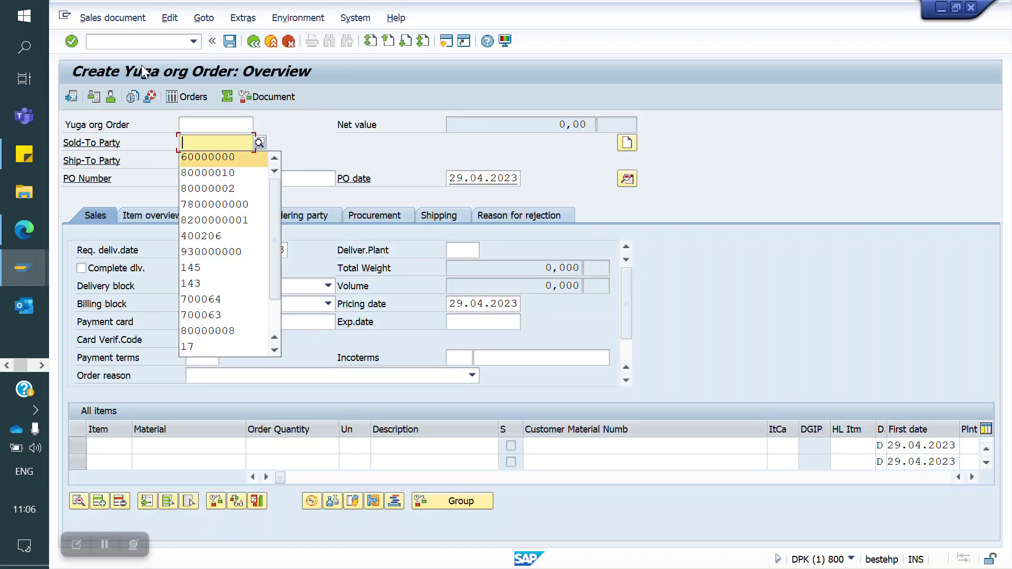
{"action": "key", "text": "Return"}
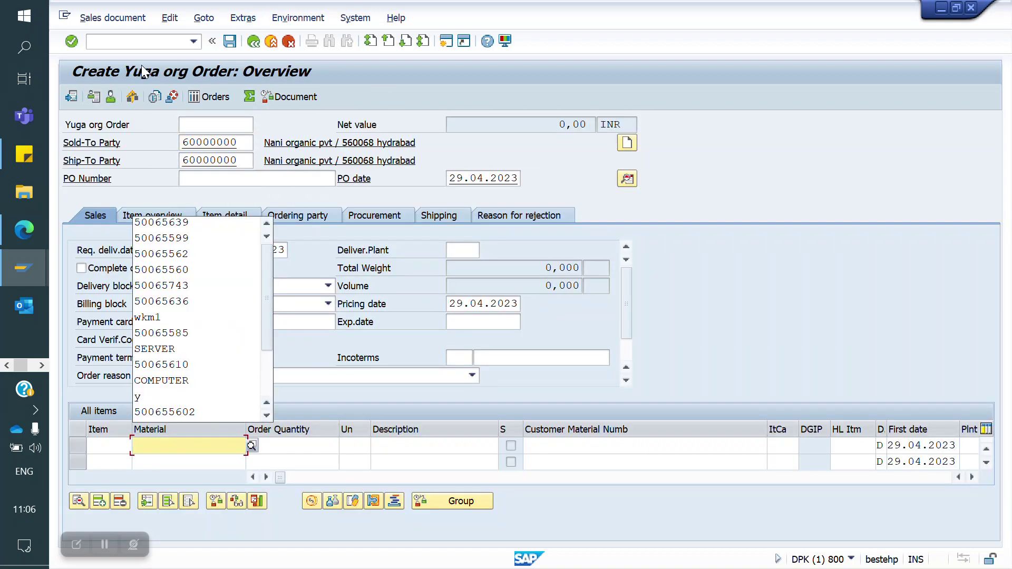
Step: Add material 50065639 as the first order item with a quantity of 1
{"action": "key", "text": "Down"}
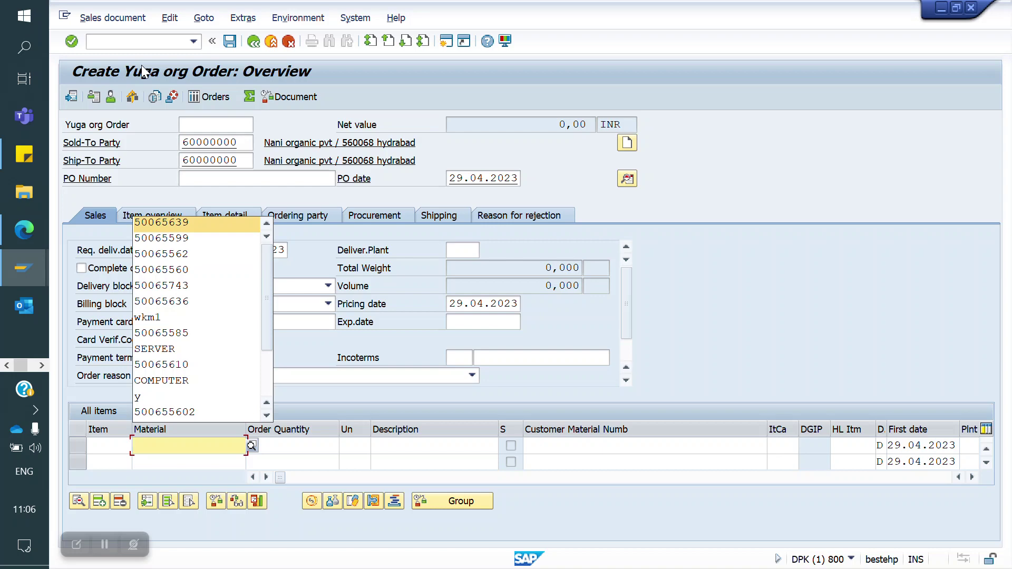
{"action": "key", "text": "Return"}
{"action": "key", "text": "Return"}
{"action": "type", "text": "1"}
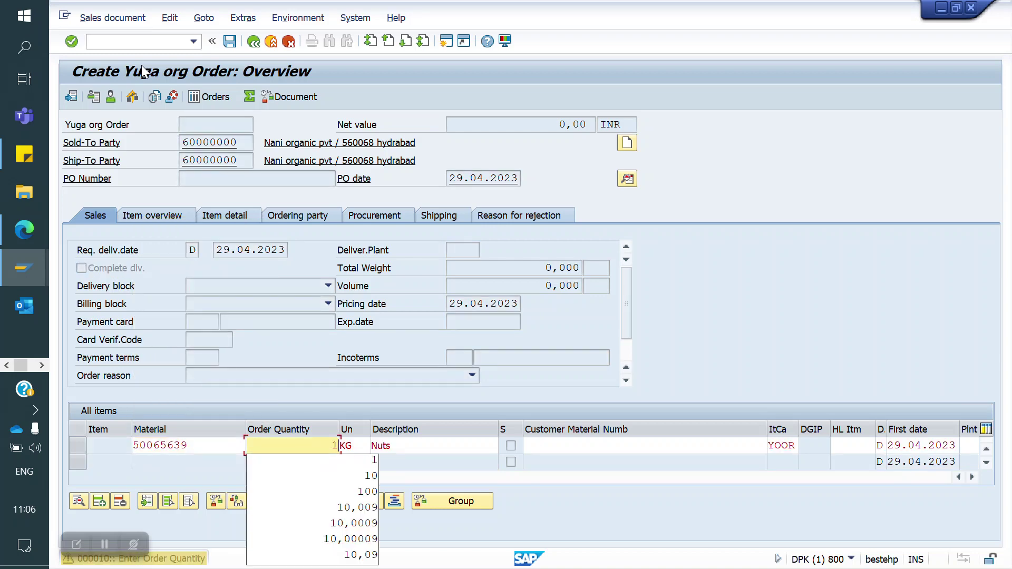
{"action": "key", "text": "Return"}
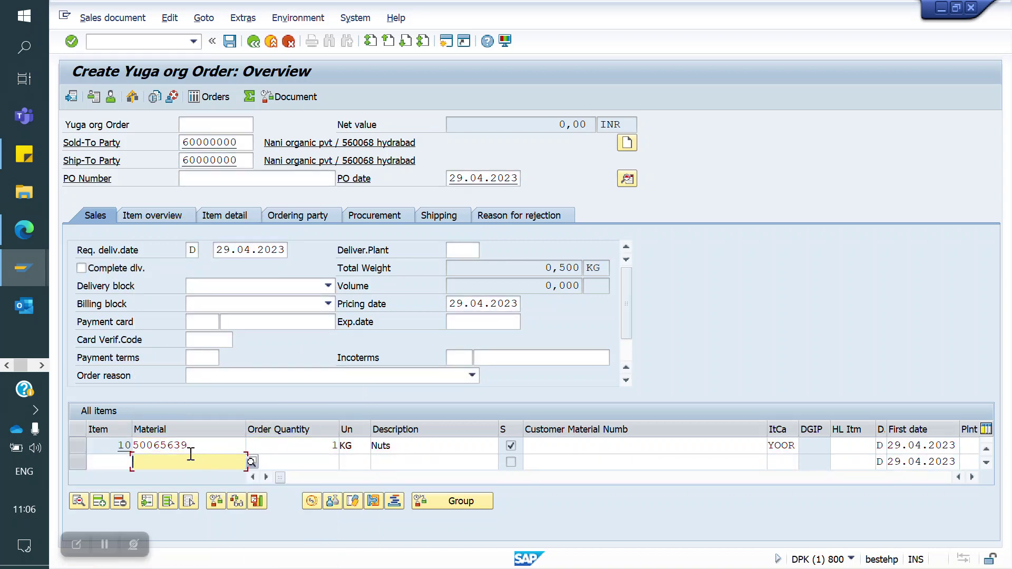
Step: In the item overview, add a second item by customer material number ABCD12345 with quantity 10 and continue past the availability check
{"action": "left_click", "coordinate": [160, 218]}
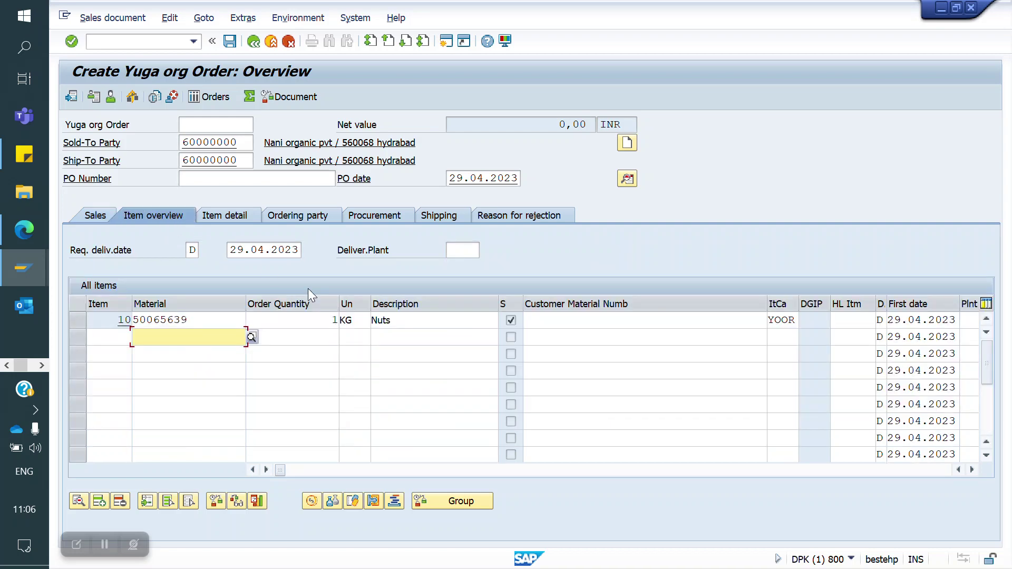
{"action": "left_click", "coordinate": [593, 336]}
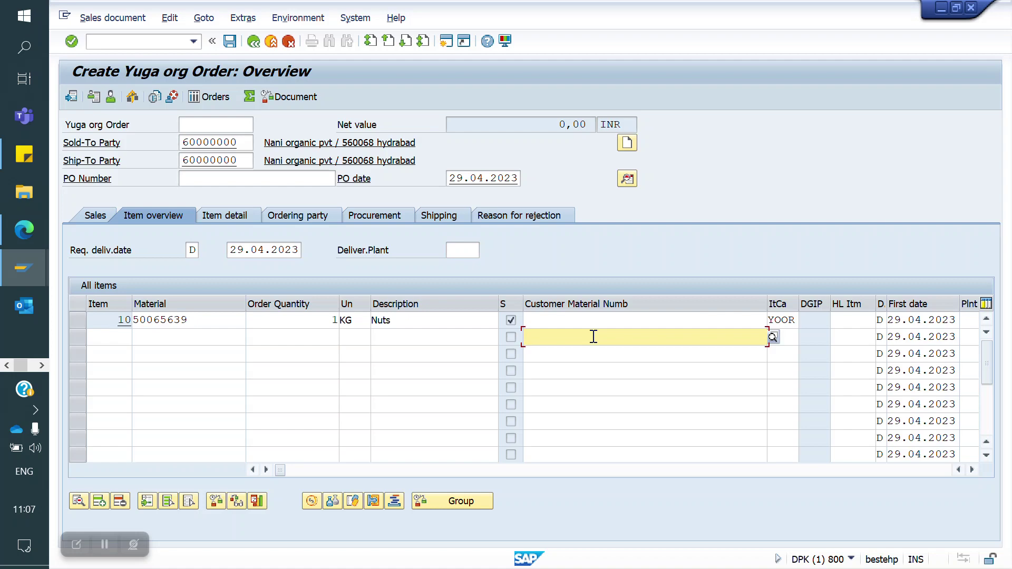
{"action": "type", "text": "AB"}
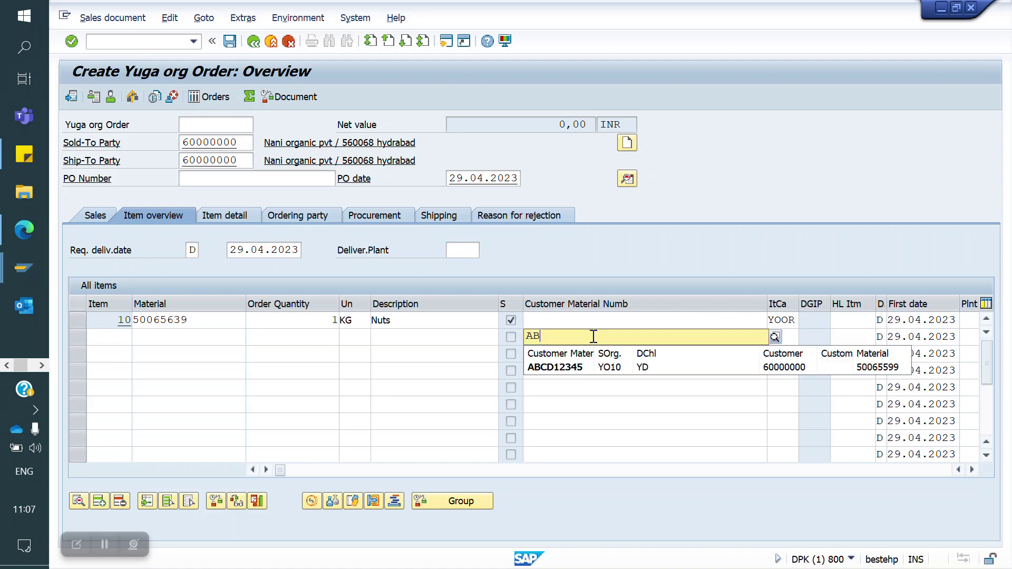
{"action": "type", "text": "CD12345"}
{"action": "key", "text": "Return"}
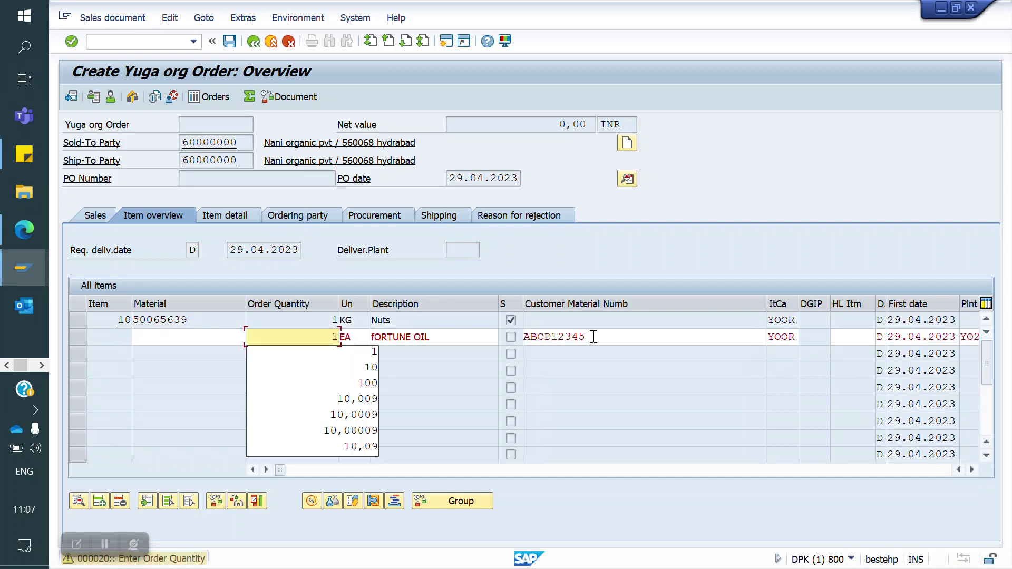
{"action": "key", "text": "Return"}
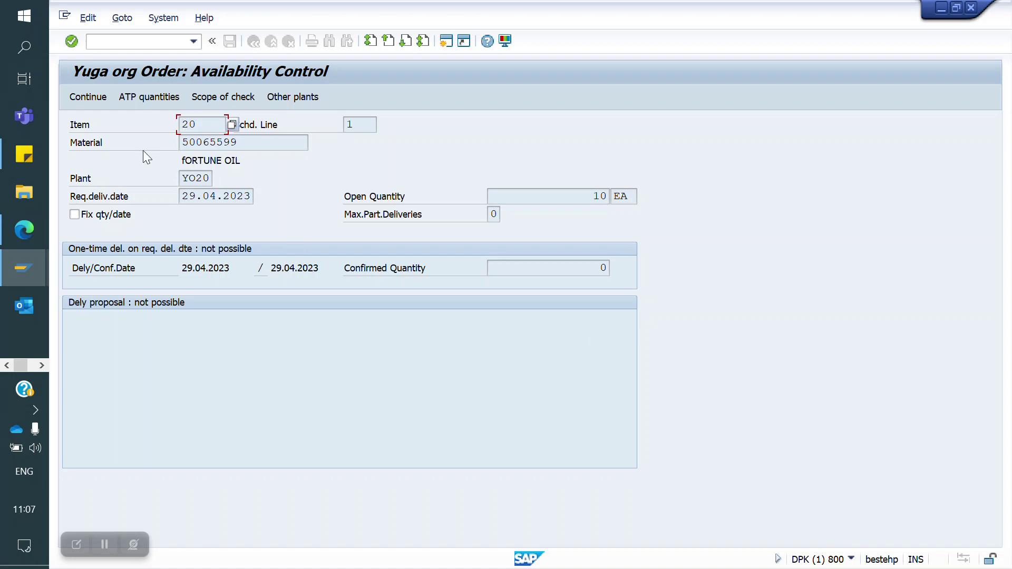
{"action": "left_click", "coordinate": [98, 97]}
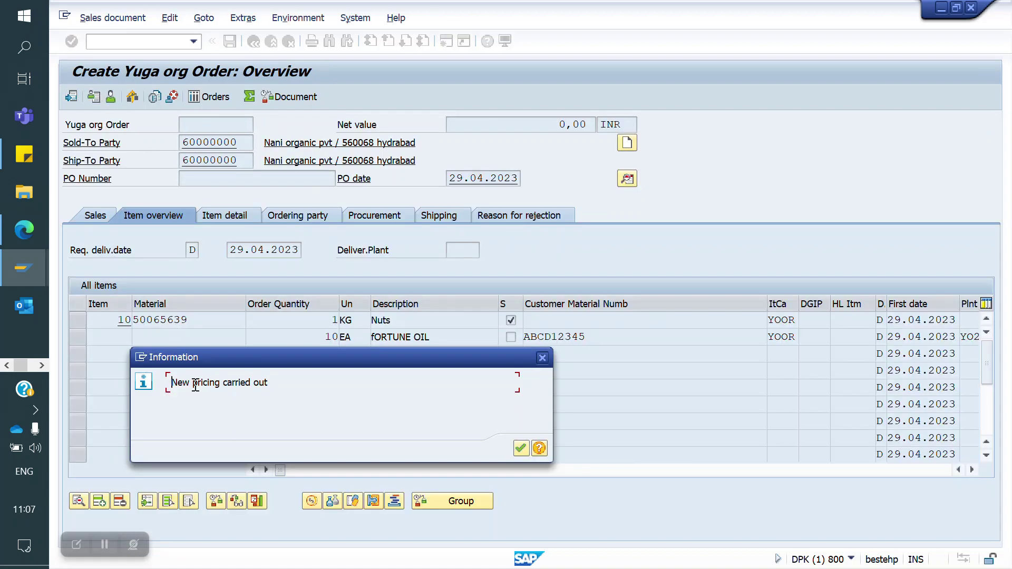
{"action": "key", "text": "Return"}
Step: Change the plant of the second order item, material 50065599, to YO10
{"action": "left_click_drag", "start_coordinate": [197, 337], "coordinate": [132, 337]}
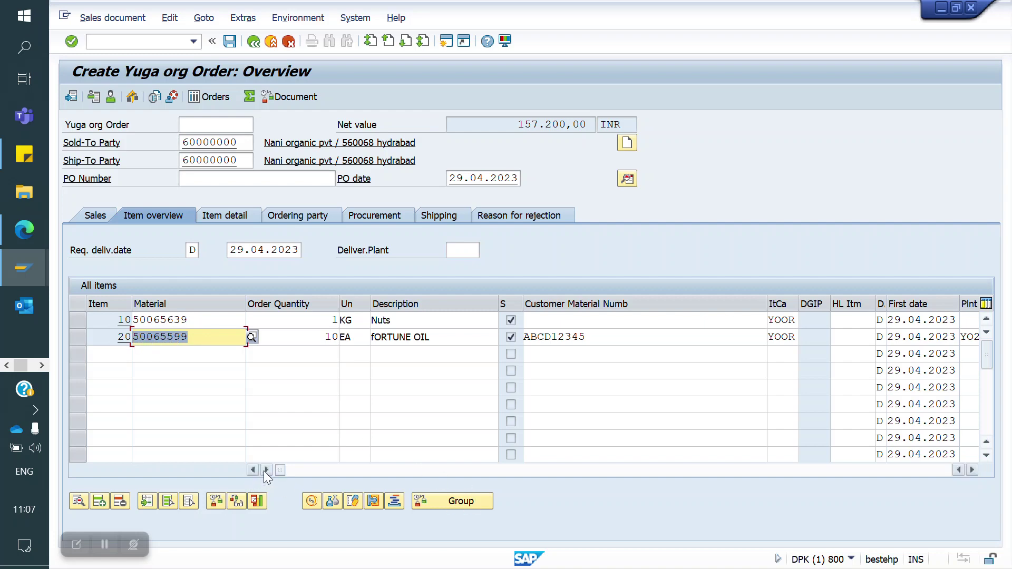
{"action": "left_click", "coordinate": [266, 470]}
{"action": "left_click", "coordinate": [266, 471]}
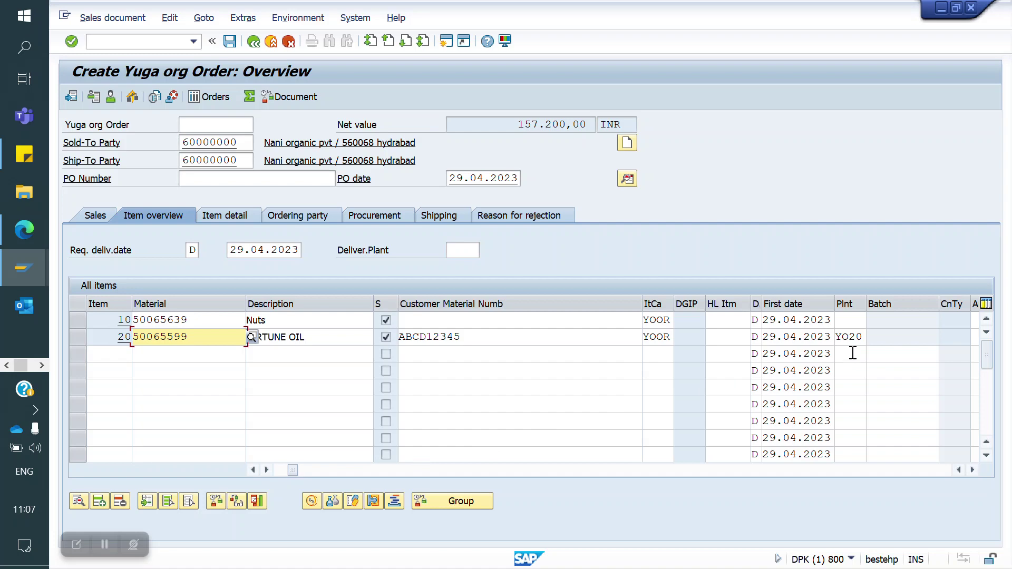
{"action": "left_click", "coordinate": [859, 338]}
{"action": "key", "text": "BackSpace"}
{"action": "key", "text": "BackSpace"}
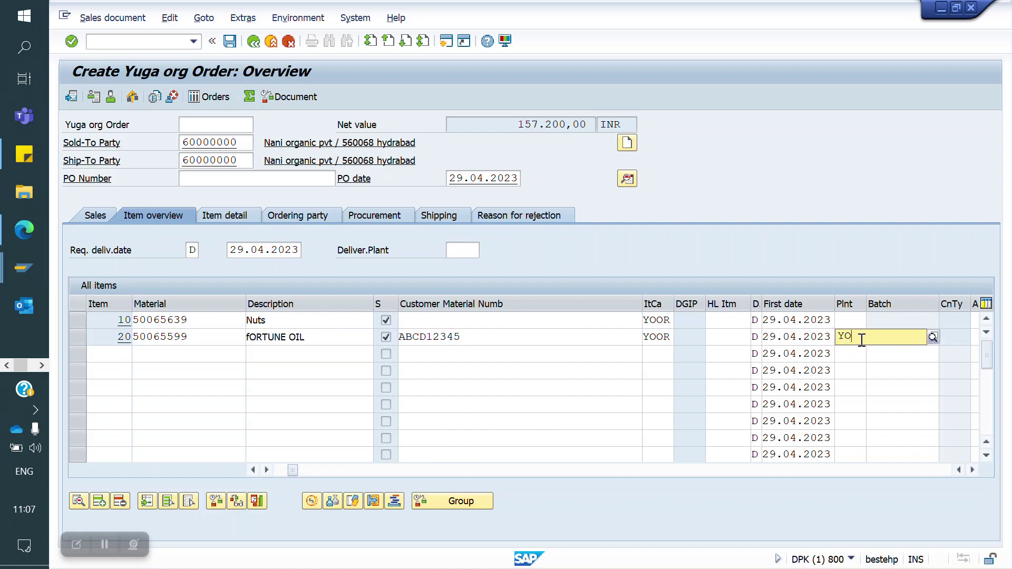
{"action": "type", "text": "10"}
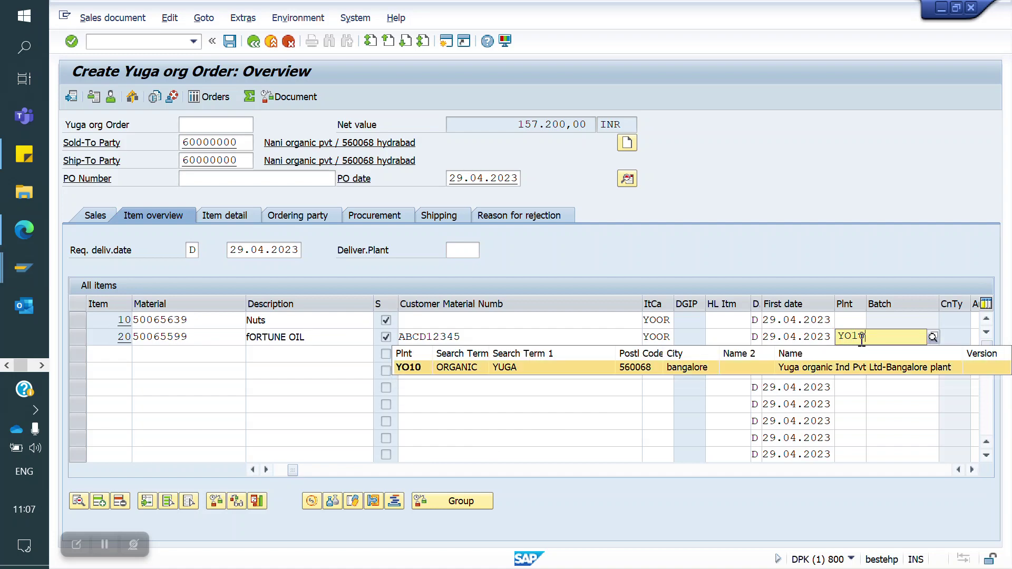
{"action": "key", "text": "Return"}
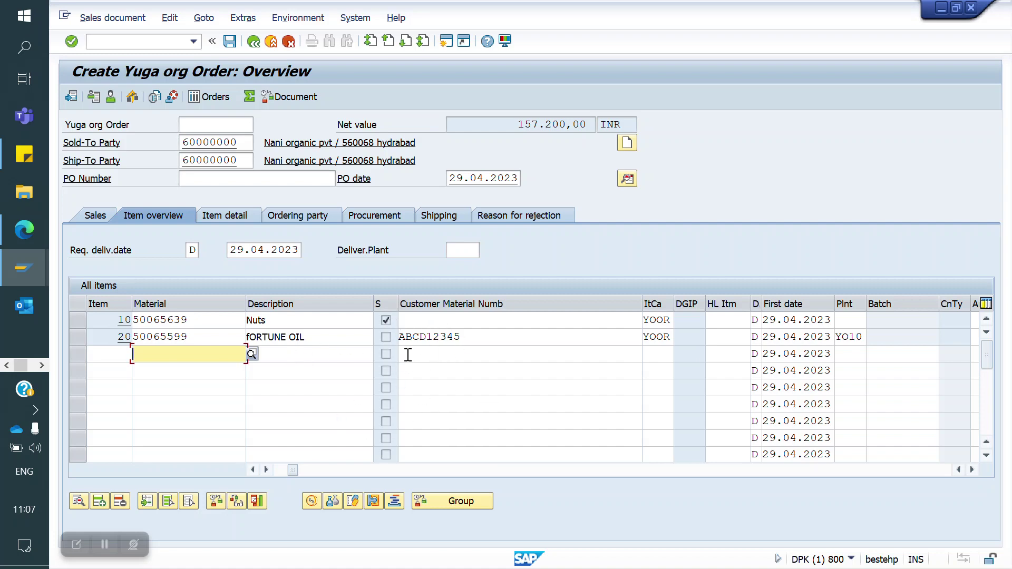
Step: Try to add a third order item using only the customer material number ACBCFRT1
{"action": "left_click_drag", "start_coordinate": [199, 321], "coordinate": [134, 325]}
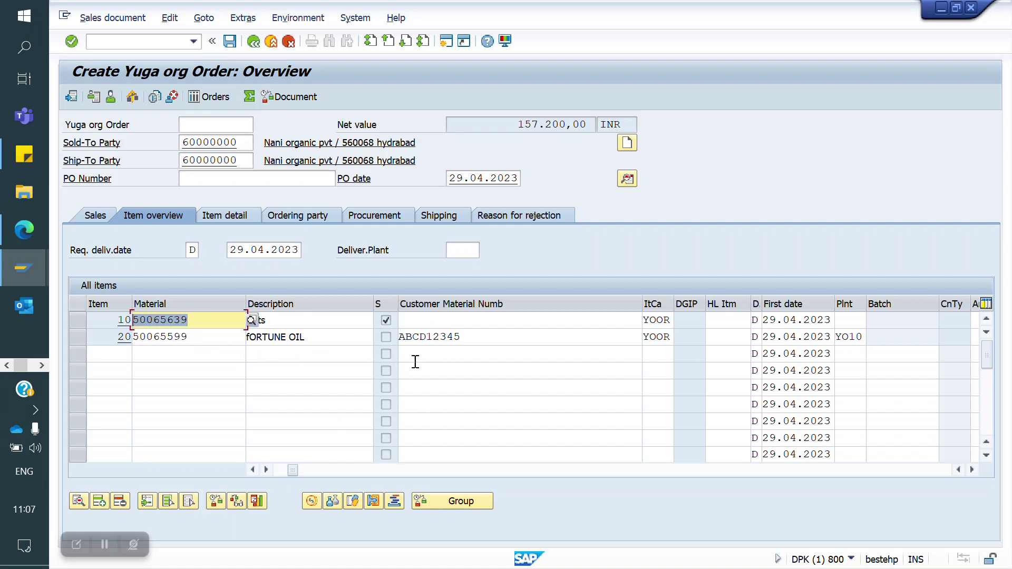
{"action": "left_click", "coordinate": [502, 352]}
{"action": "type", "text": "A"}
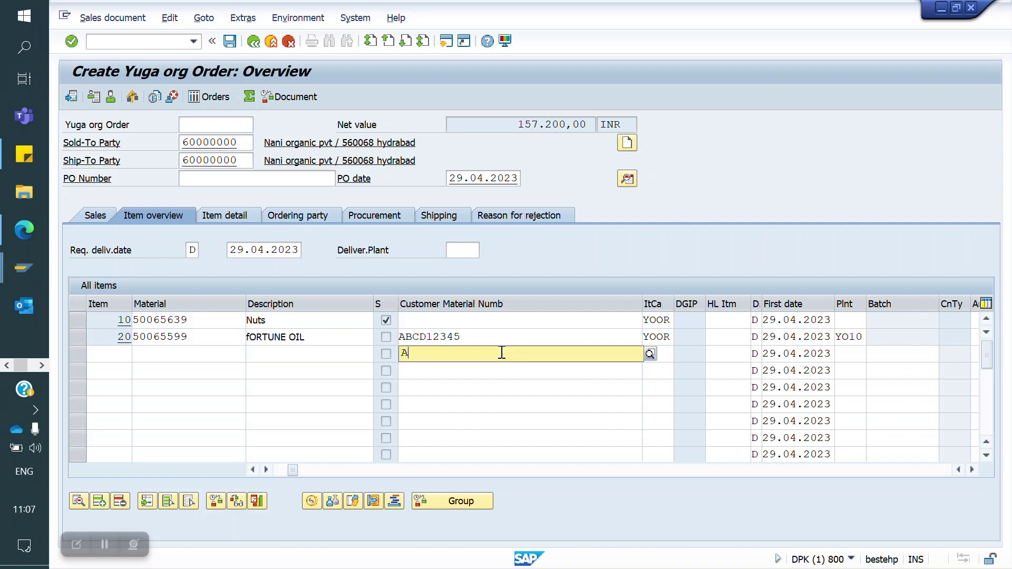
{"action": "type", "text": "CBCFRT1"}
{"action": "key", "text": "Return"}
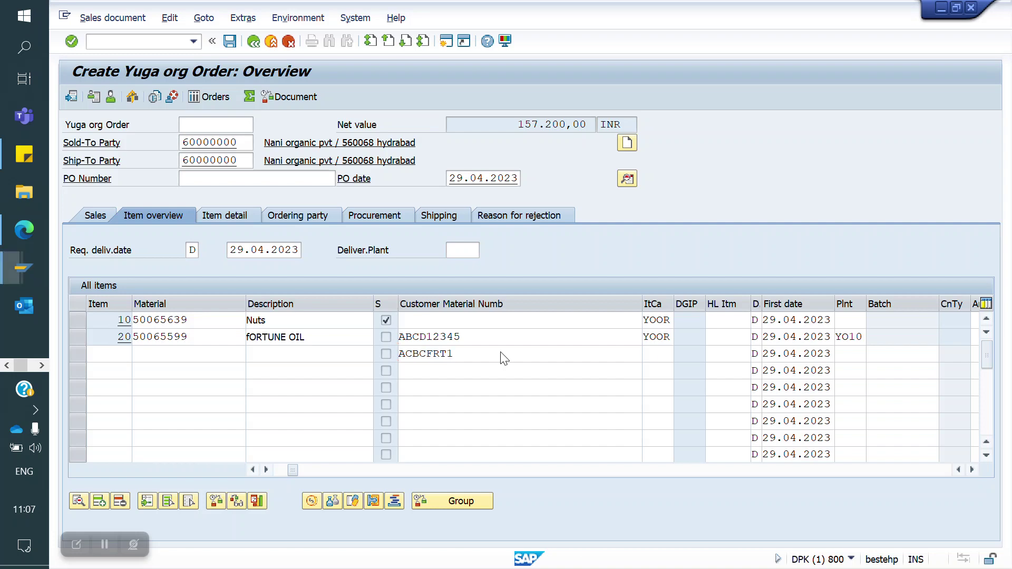
{"action": "key", "text": "Return"}
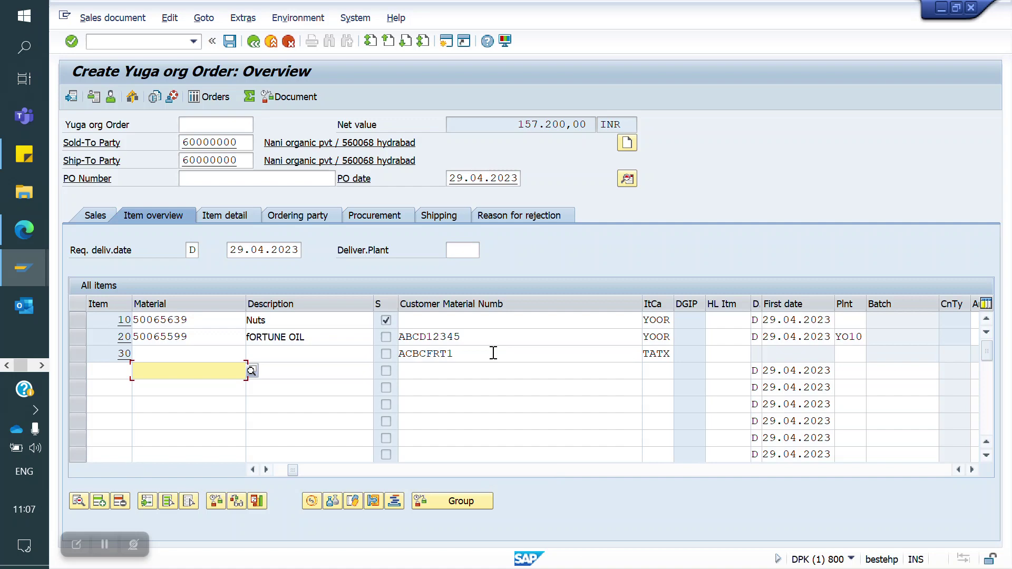
Step: Clear the customer material number ACBCFRT1 from order item 30
{"action": "left_click", "coordinate": [452, 356]}
{"action": "left_click_drag", "start_coordinate": [453, 355], "coordinate": [395, 355]}
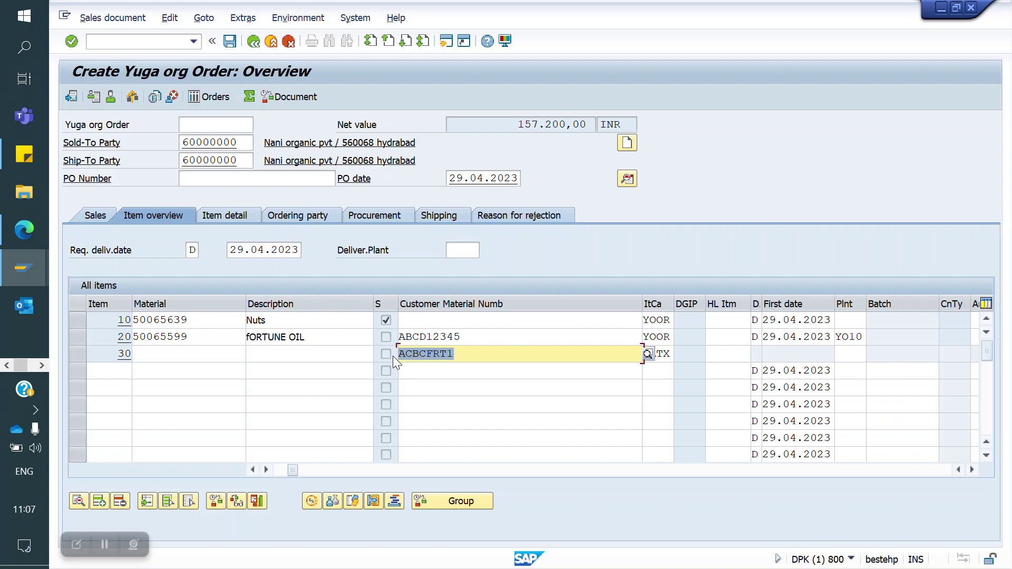
{"action": "key", "text": "Delete"}
{"action": "key", "text": "Return"}
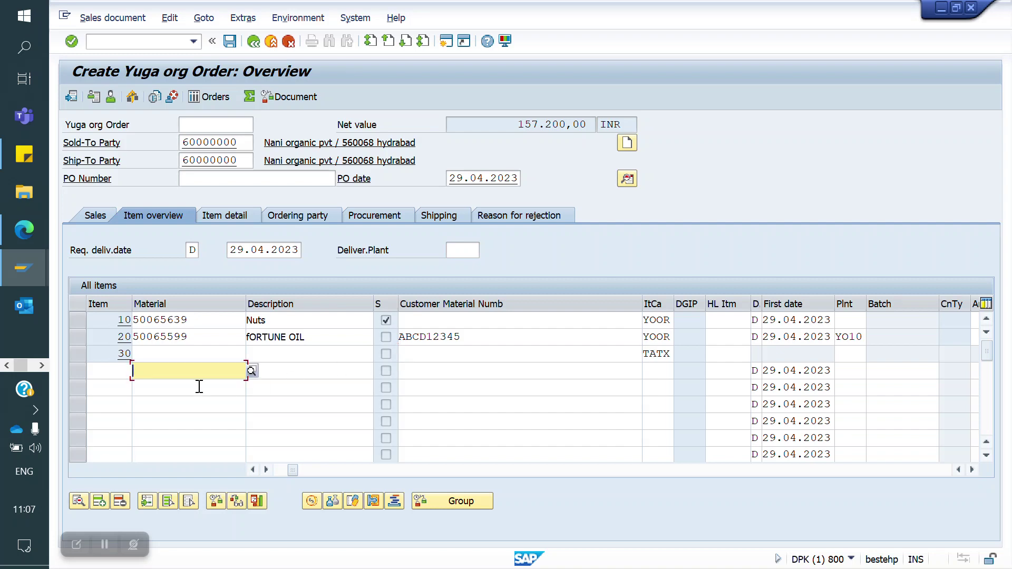
Step: Add an order item with material 50065562 and quantity 1 below item 30
{"action": "left_click", "coordinate": [181, 381]}
{"action": "key", "text": "Down"}
{"action": "key", "text": "Down"}
{"action": "key", "text": "Down"}
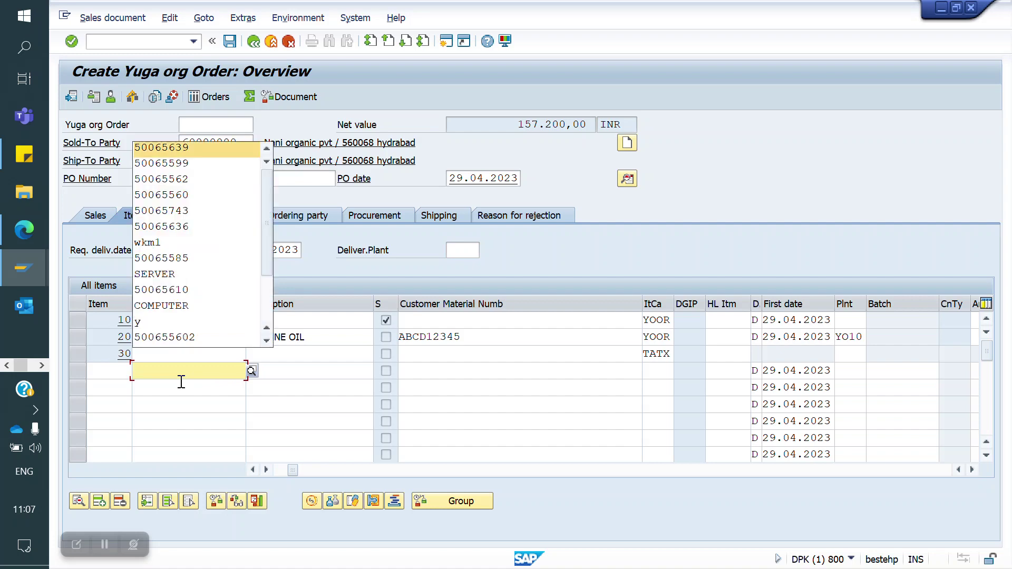
{"action": "key", "text": "Return"}
{"action": "key", "text": "Return"}
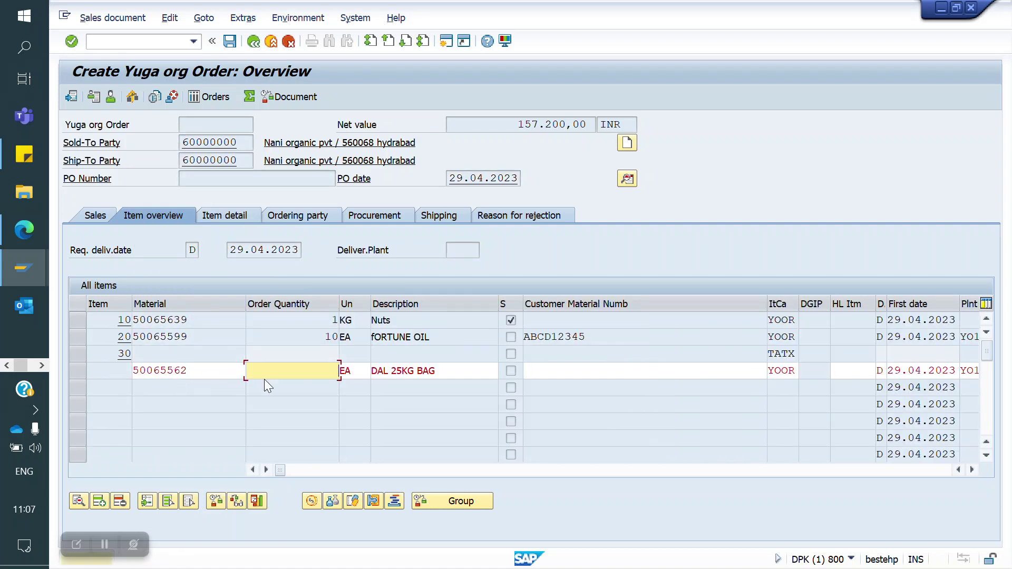
{"action": "type", "text": "1"}
{"action": "key", "text": "Return"}
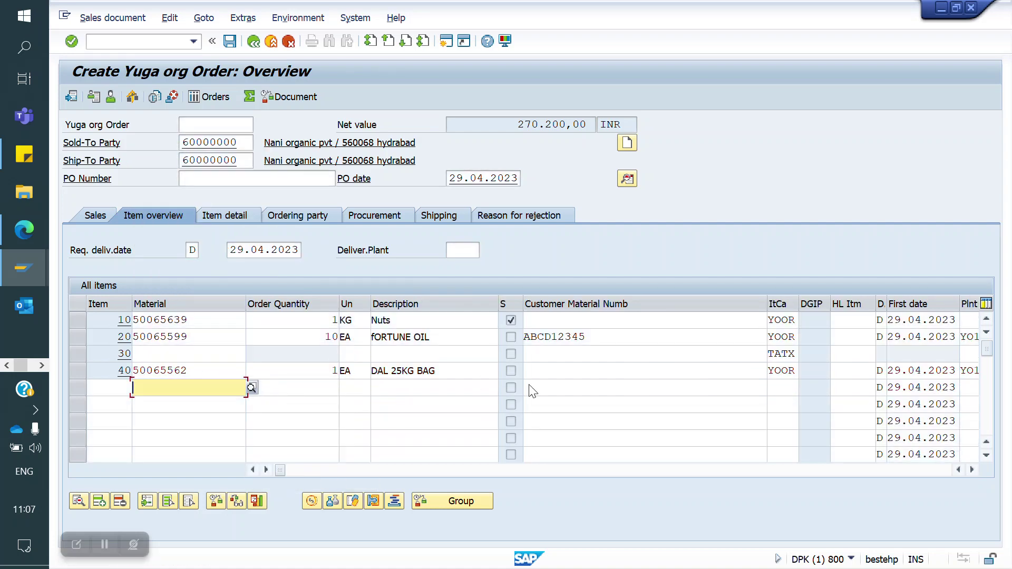
{"action": "left_click", "coordinate": [579, 372]}
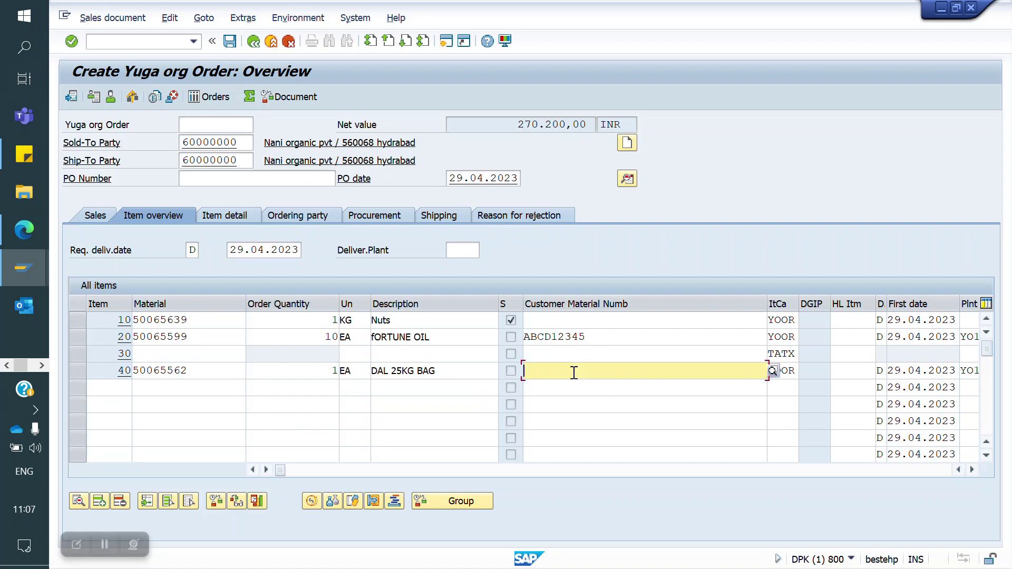
Step: Copy the material number of item 40 and open the transaction for creating customer-material info records
{"action": "left_click_drag", "start_coordinate": [189, 371], "coordinate": [117, 371]}
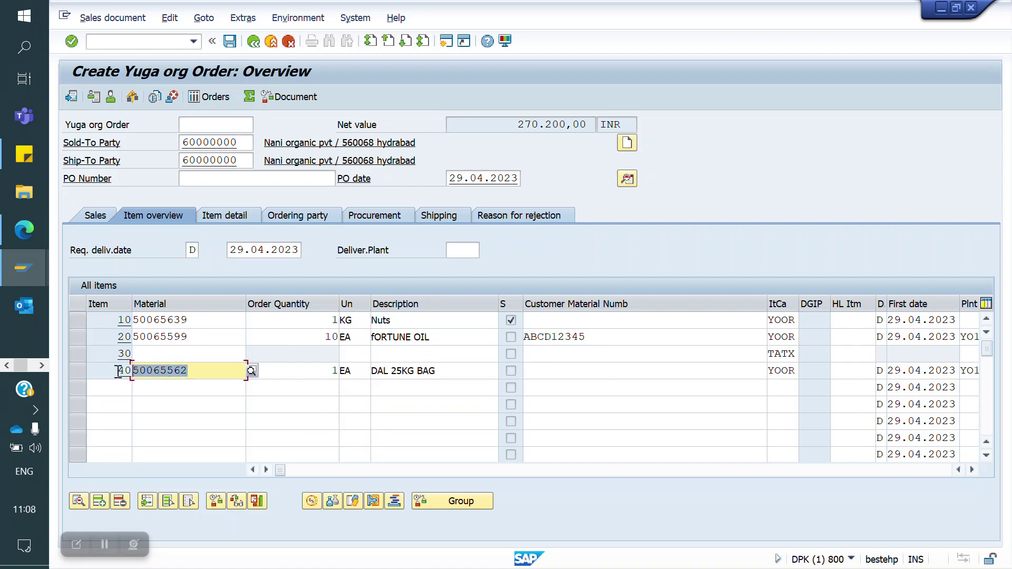
{"action": "left_click", "coordinate": [112, 371]}
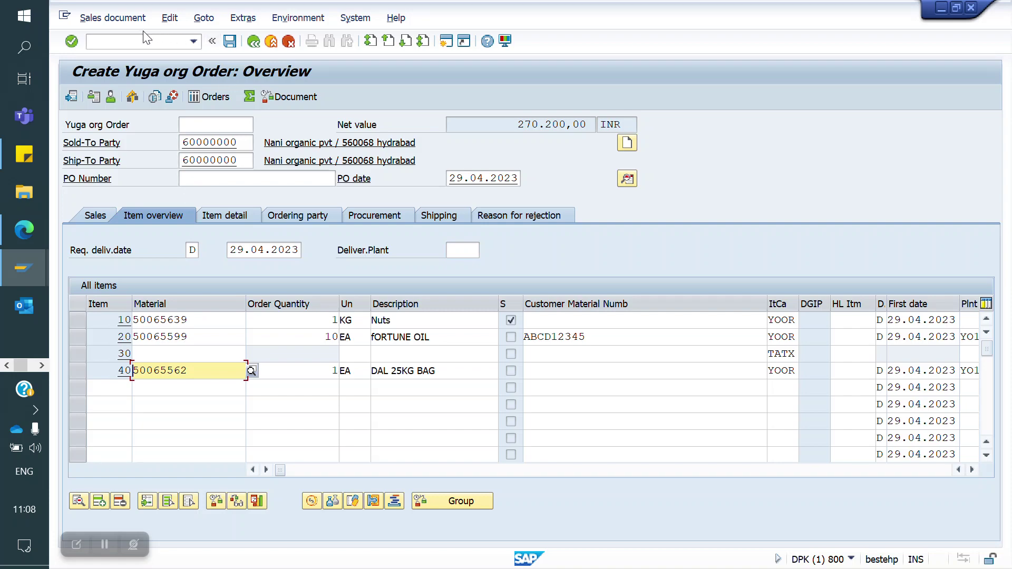
{"action": "left_click", "coordinate": [100, 45]}
{"action": "type", "text": "/NVD5"}
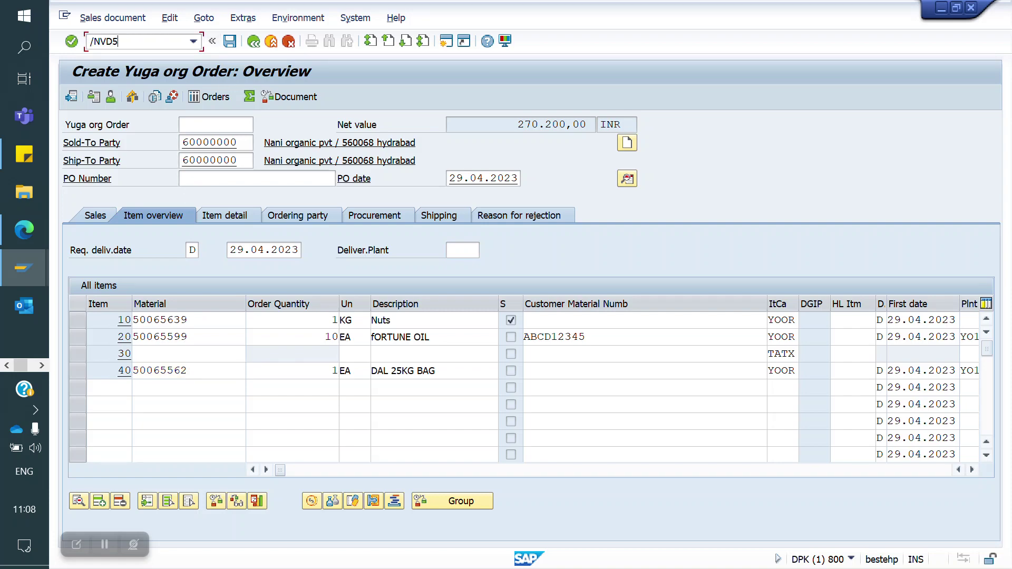
{"action": "key", "text": "Return"}
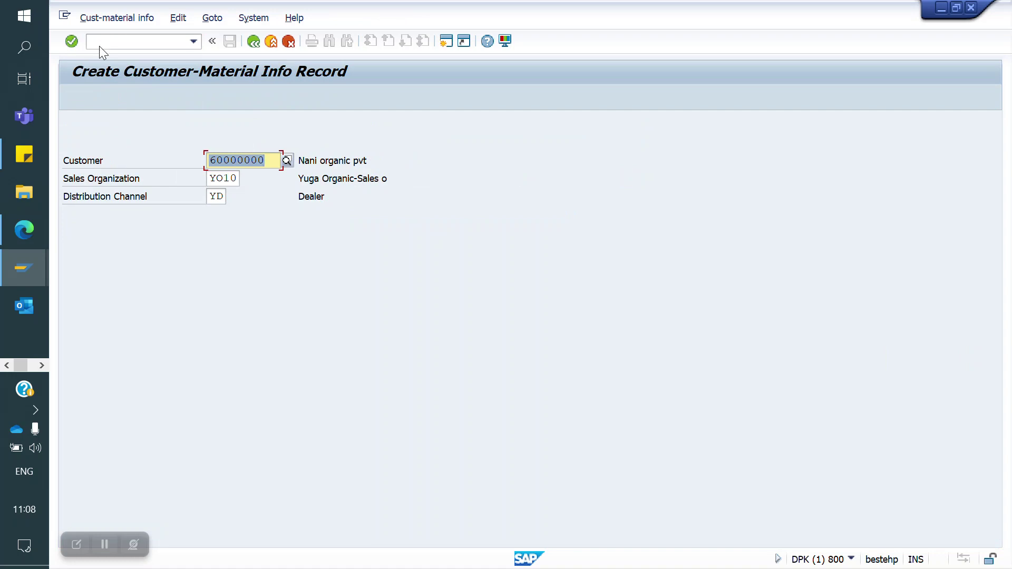
Step: Create an info record for the proposed customer linking material 50065562 to customer material 123456A and save it
{"action": "key", "text": "Return"}
{"action": "type", "text": "50065562"}
{"action": "key", "text": "Return"}
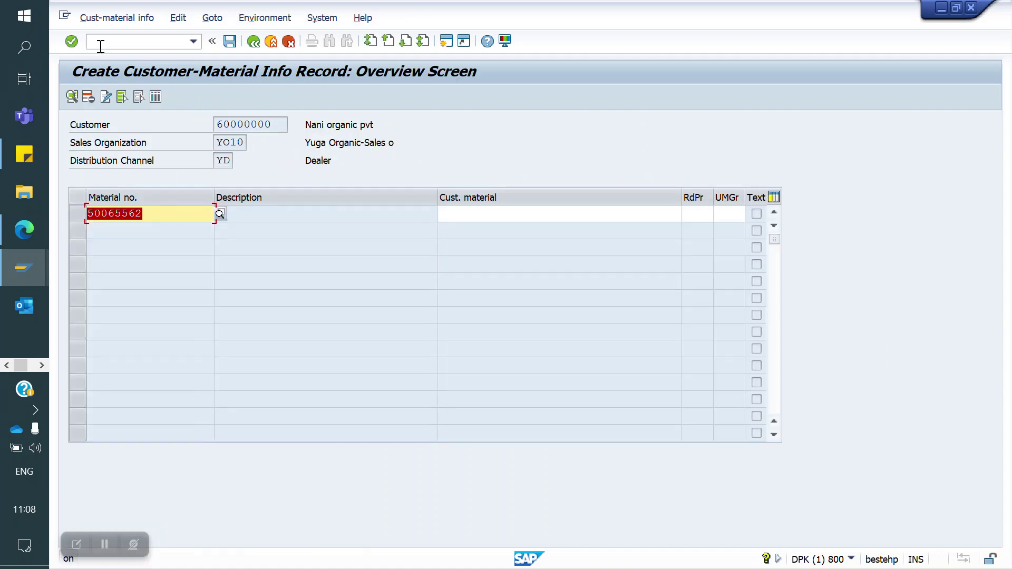
{"action": "left_click", "coordinate": [501, 214]}
{"action": "type", "text": "12"}
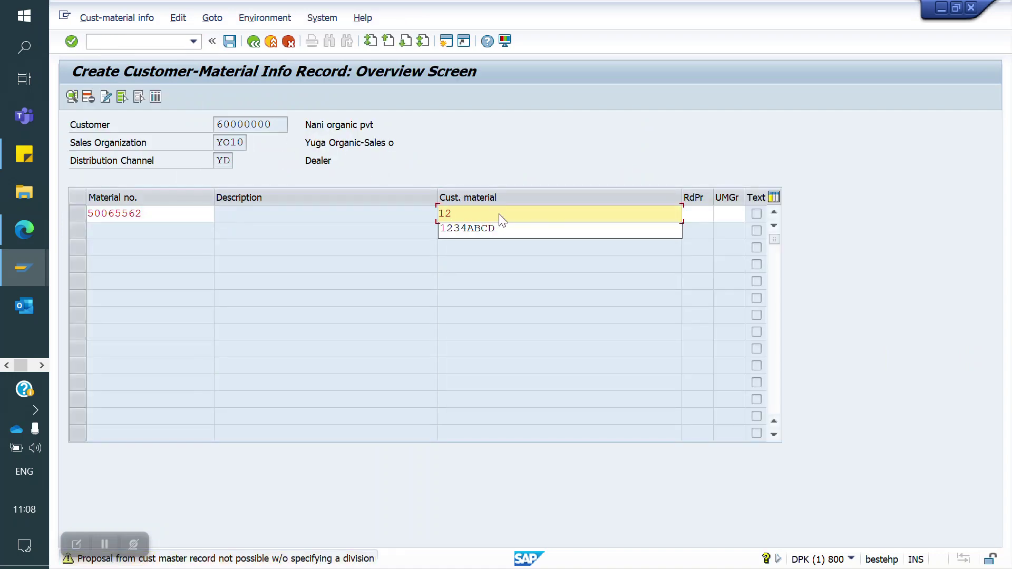
{"action": "type", "text": "3456A"}
{"action": "key", "text": "Return"}
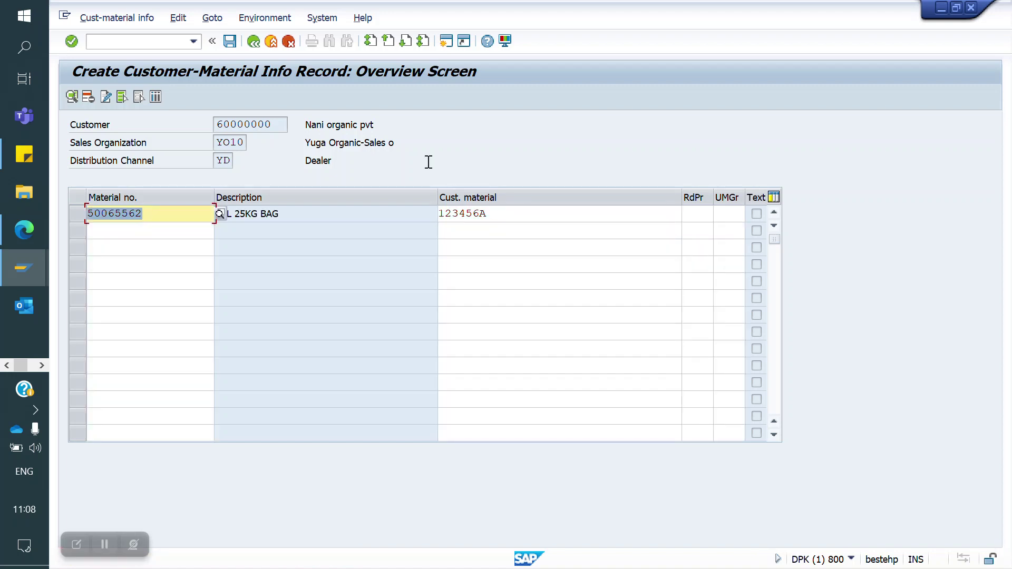
{"action": "left_click", "coordinate": [230, 41]}
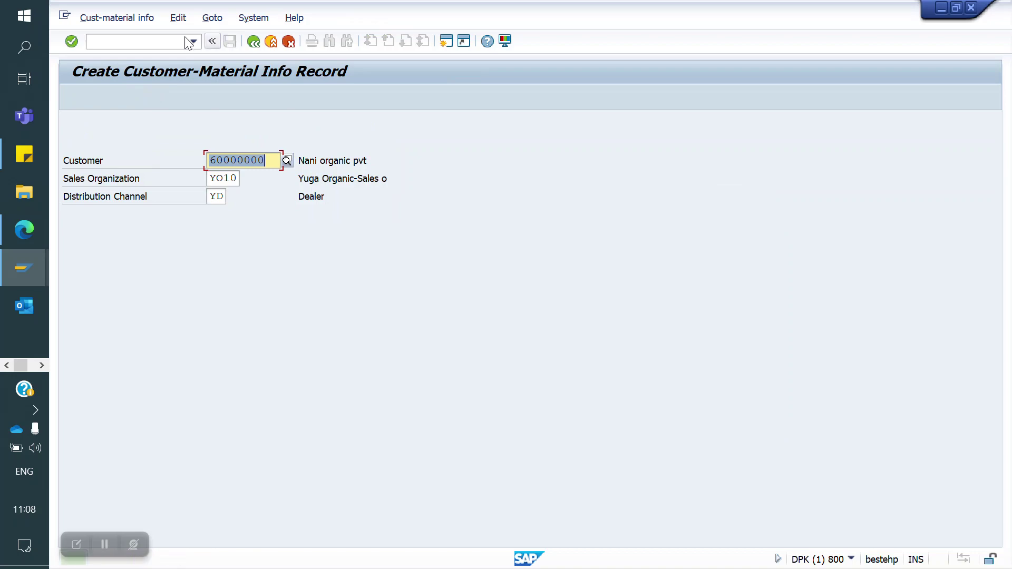
Step: Open transaction VA01 and start a new Yuga org Order for the same sold-to customer
{"action": "left_click", "coordinate": [163, 41]}
{"action": "type", "text": "/NVA01"}
{"action": "key", "text": "Return"}
{"action": "key", "text": "Return"}
{"action": "key", "text": "Down"}
{"action": "key", "text": "Return"}
{"action": "key", "text": "Return"}
Step: Add material 50065562 with quantity 1 as the first item of the new order
{"action": "key", "text": "Down"}
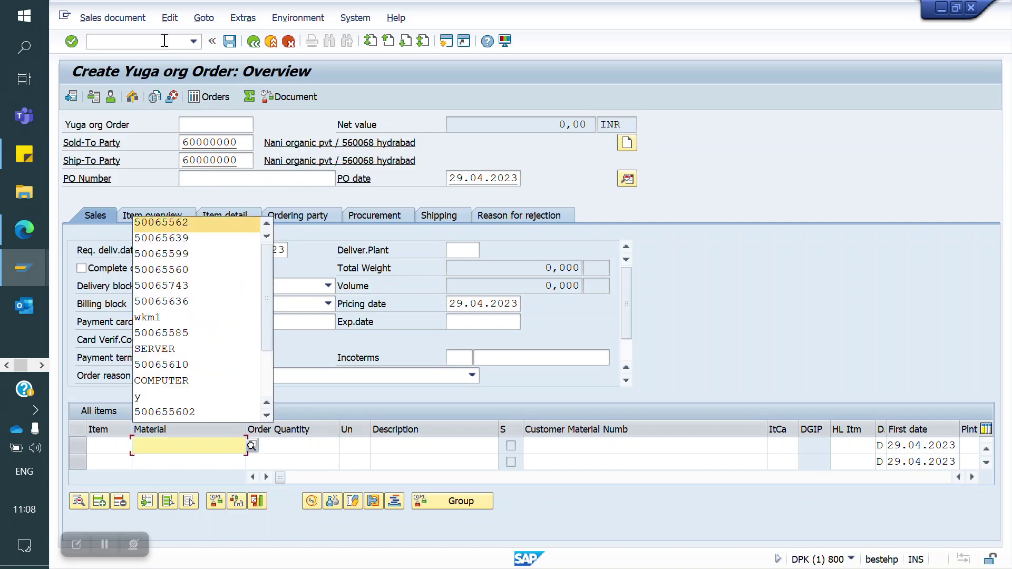
{"action": "key", "text": "Return"}
{"action": "key", "text": "Return"}
{"action": "type", "text": "1"}
{"action": "key", "text": "Return"}
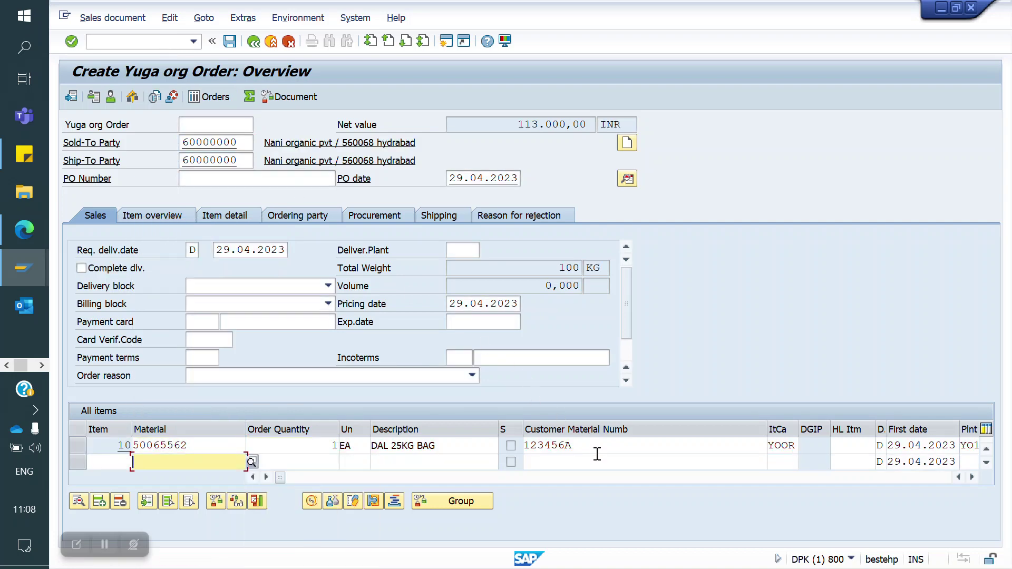
Step: Add material 50065639 with quantity 1 as the second order item
{"action": "key", "text": "Down"}
{"action": "key", "text": "Down"}
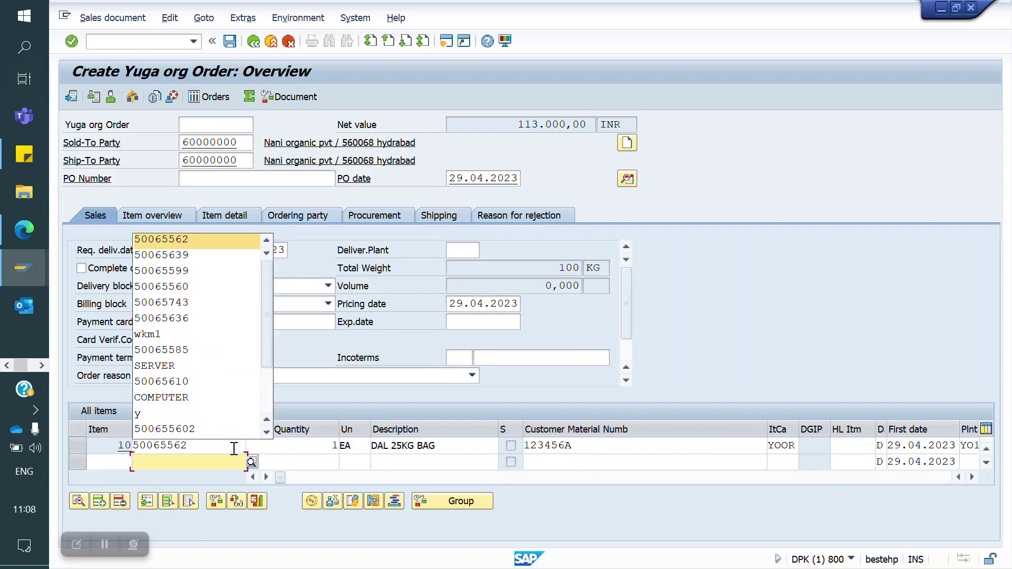
{"action": "key", "text": "Down"}
{"action": "key", "text": "Return"}
{"action": "key", "text": "Return"}
{"action": "type", "text": "1"}
{"action": "key", "text": "Return"}
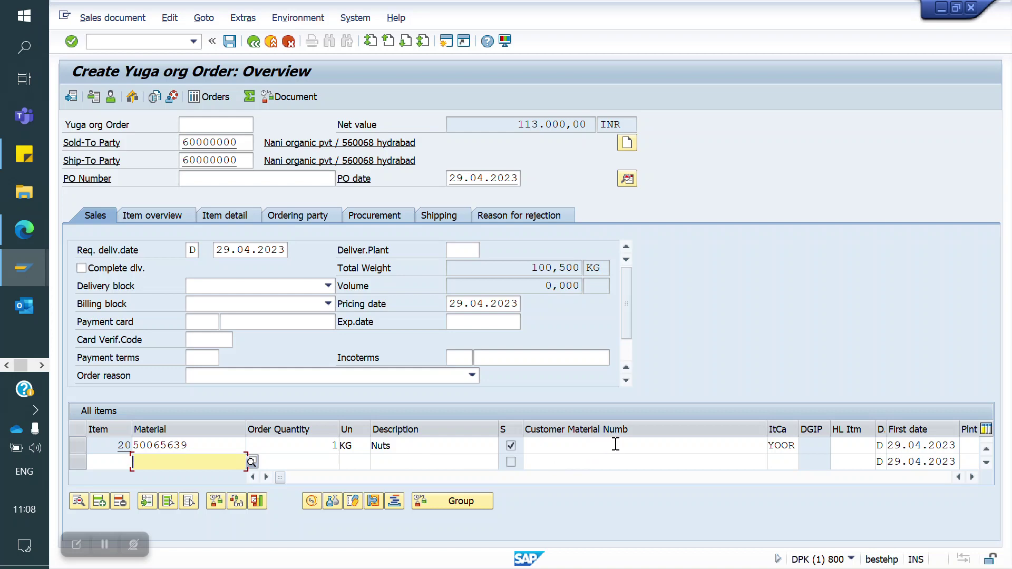
Step: Add a third item by customer material number ABCD12345 with quantity 1, continuing past the availability check and pricing message
{"action": "key", "text": "Down"}
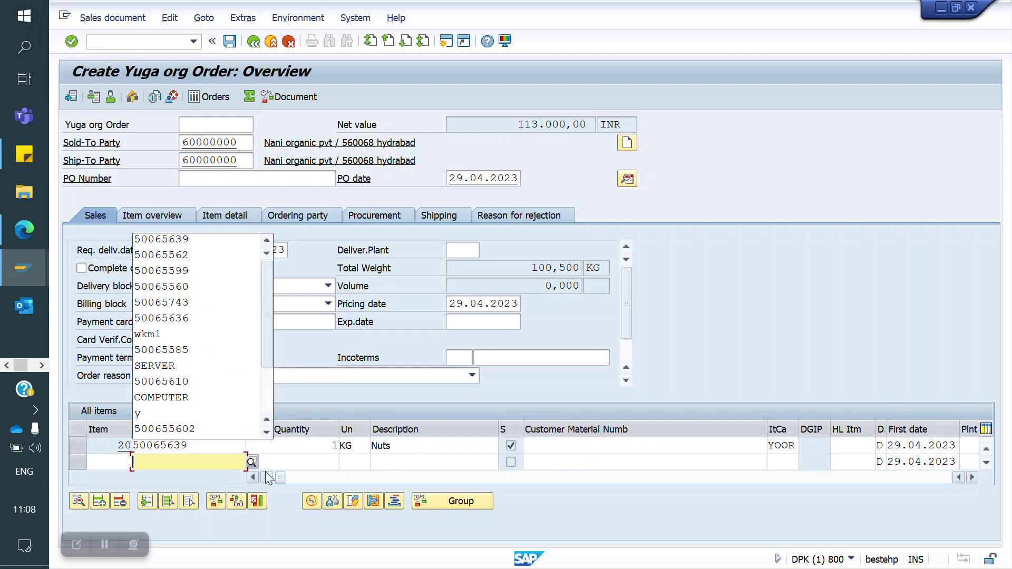
{"action": "left_click", "coordinate": [573, 466]}
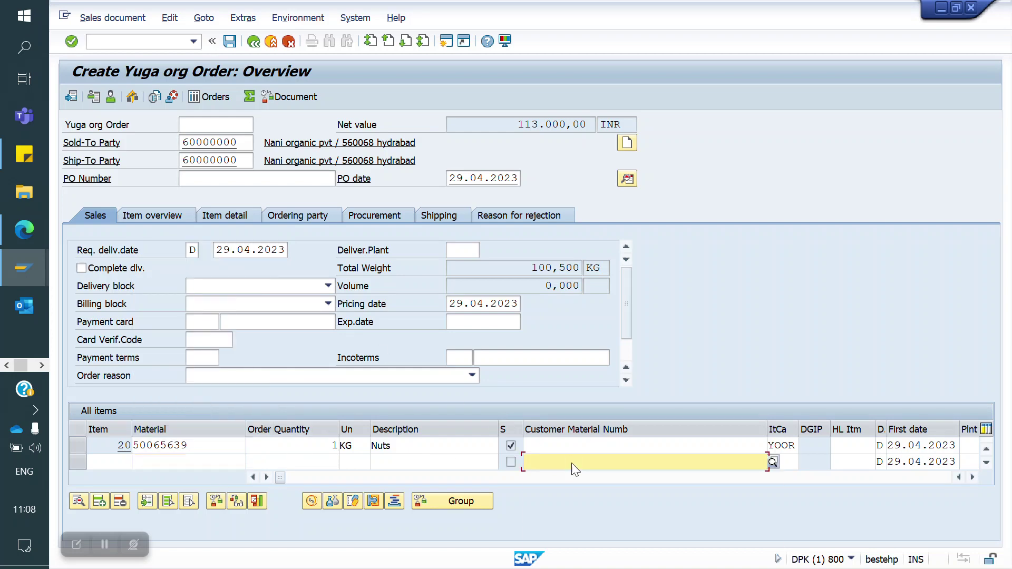
{"action": "key", "text": "Down"}
{"action": "key", "text": "Down"}
{"action": "key", "text": "Return"}
{"action": "key", "text": "Return"}
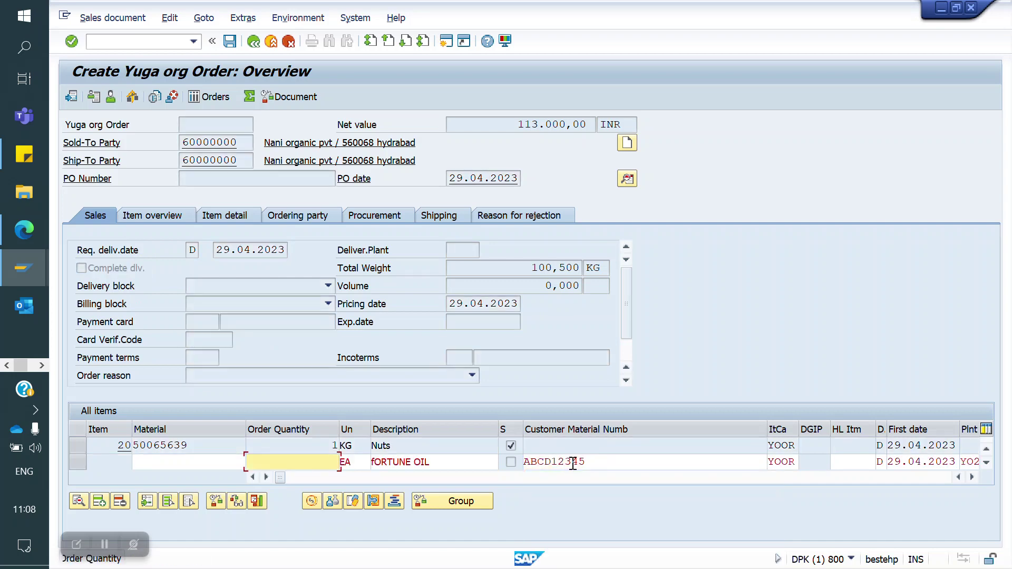
{"action": "key", "text": "Down"}
{"action": "key", "text": "Return"}
{"action": "key", "text": "Return"}
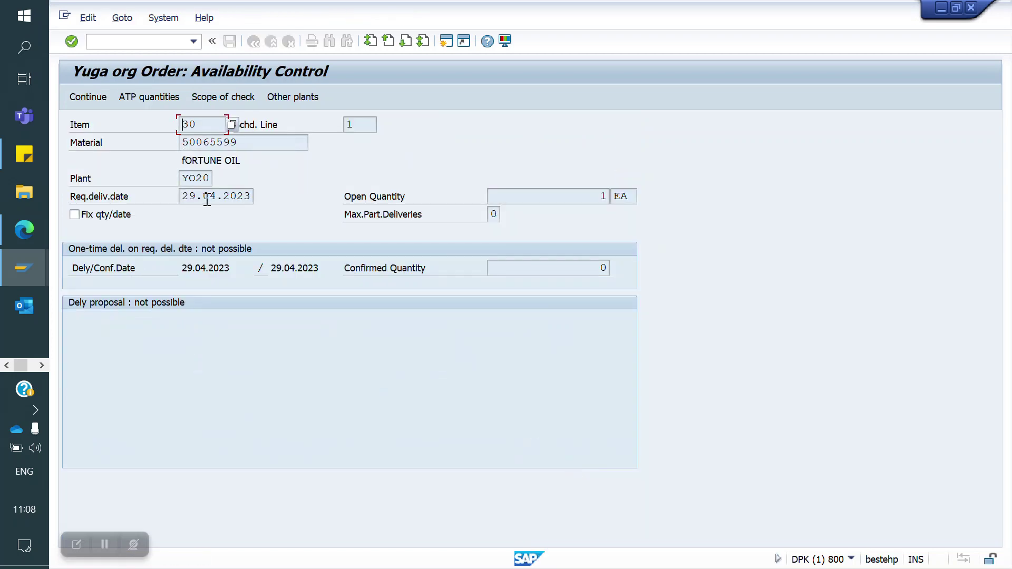
{"action": "left_click", "coordinate": [88, 98]}
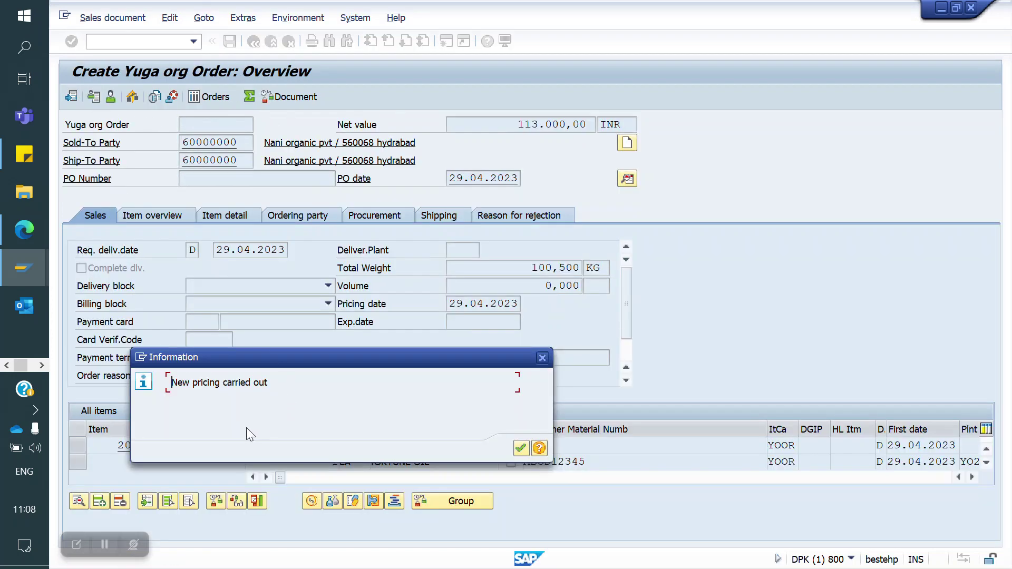
{"action": "key", "text": "Return"}
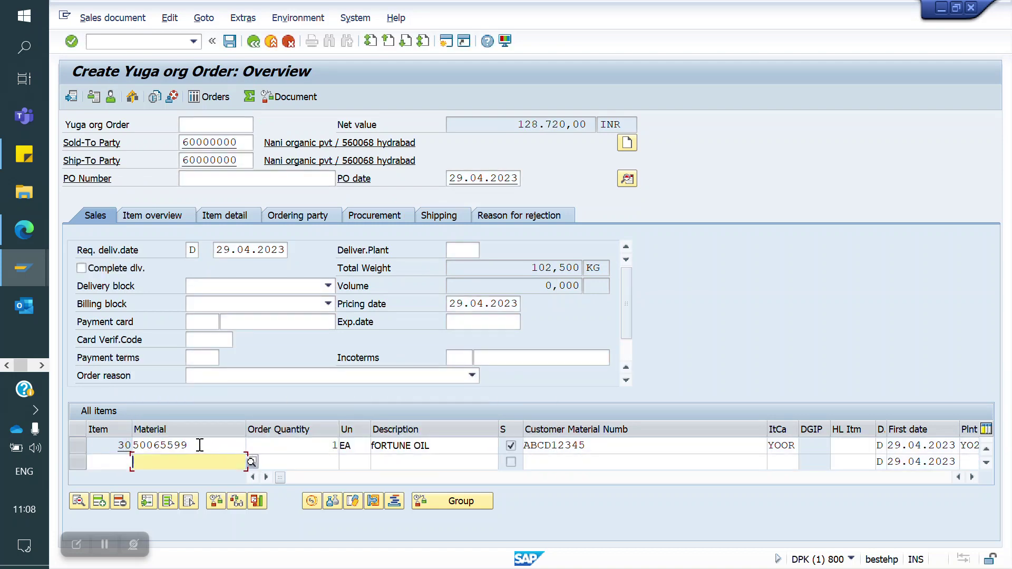
{"action": "left_click_drag", "start_coordinate": [199, 445], "coordinate": [136, 448]}
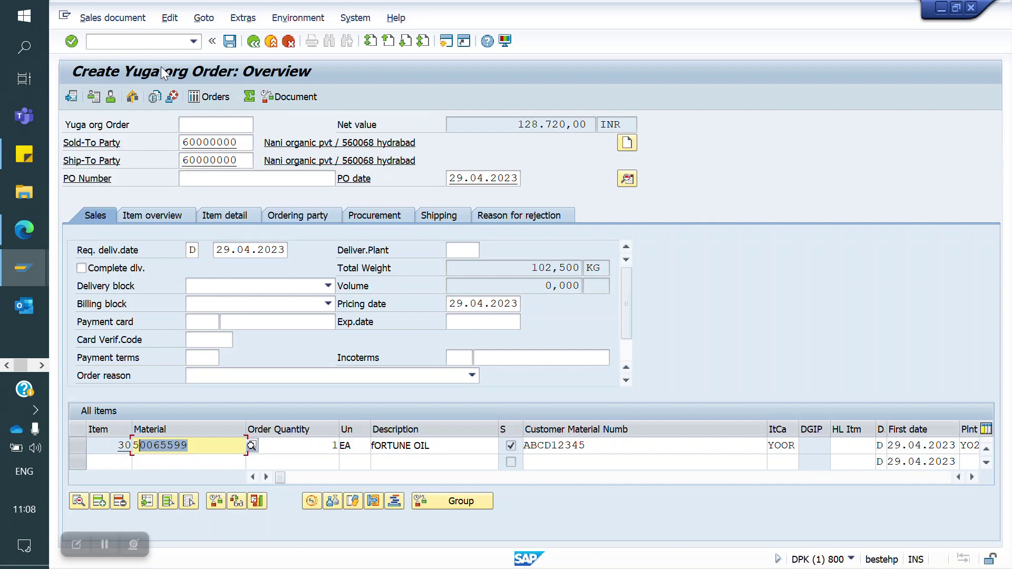
Step: Open transaction VOV8 and locate sales document type YOOR in the list
{"action": "left_click", "coordinate": [120, 41]}
{"action": "type", "text": "/NVOV8"}
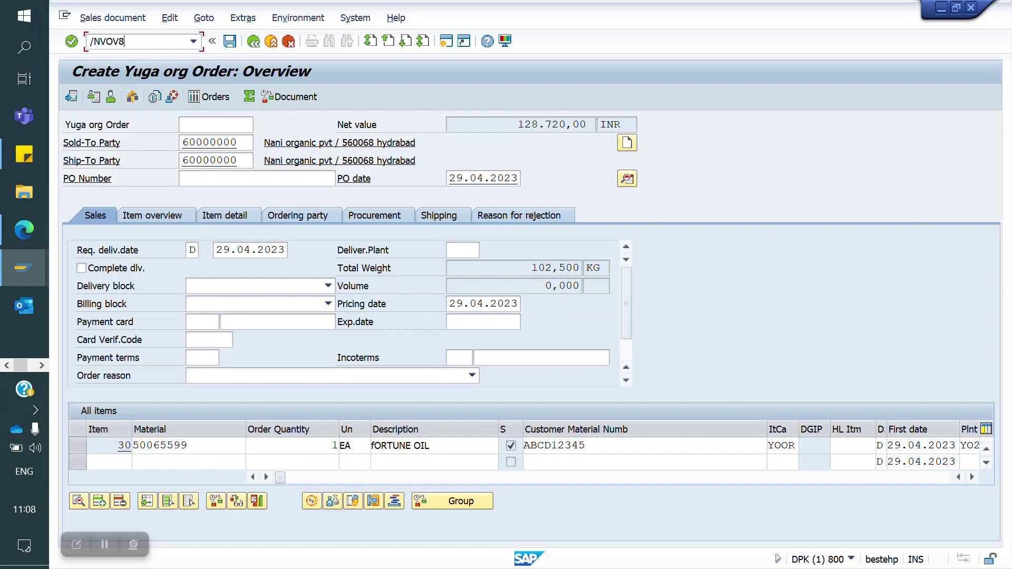
{"action": "key", "text": "Return"}
{"action": "left_click", "coordinate": [191, 537]}
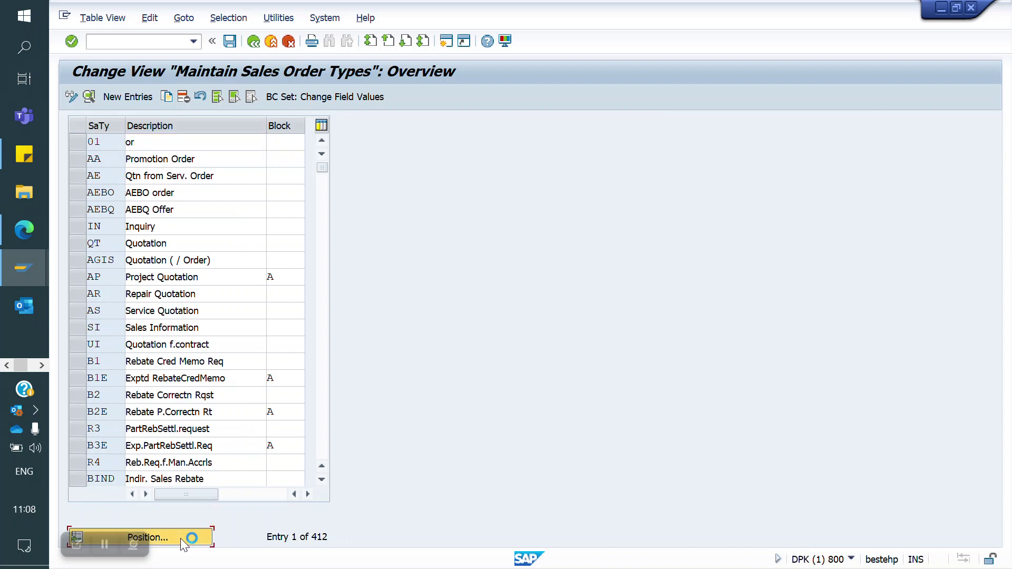
{"action": "type", "text": "YOOR"}
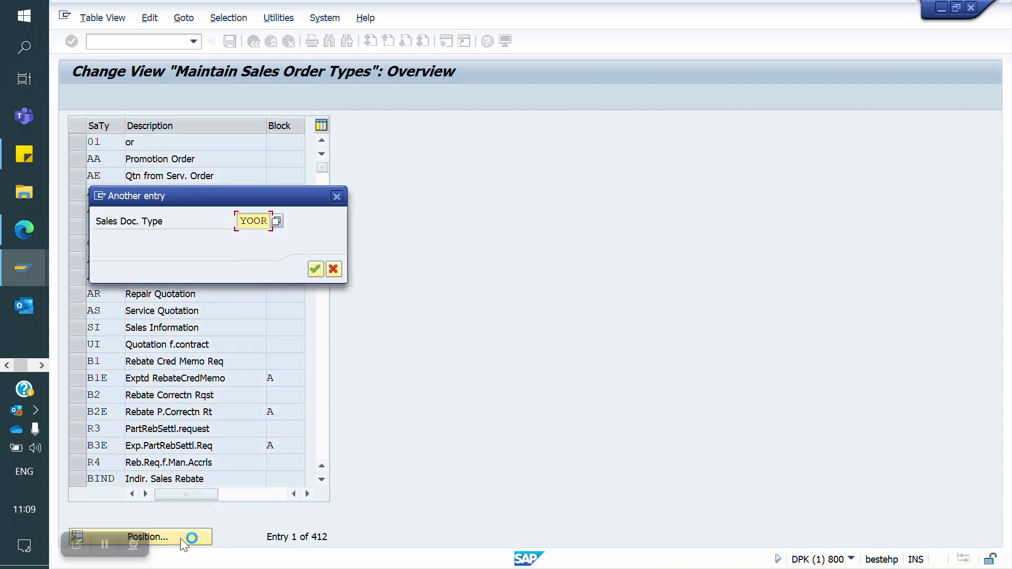
{"action": "key", "text": "Return"}
Step: Turn off Read info record in the details of sales document type YOOR and save the change
{"action": "double_click", "coordinate": [109, 147]}
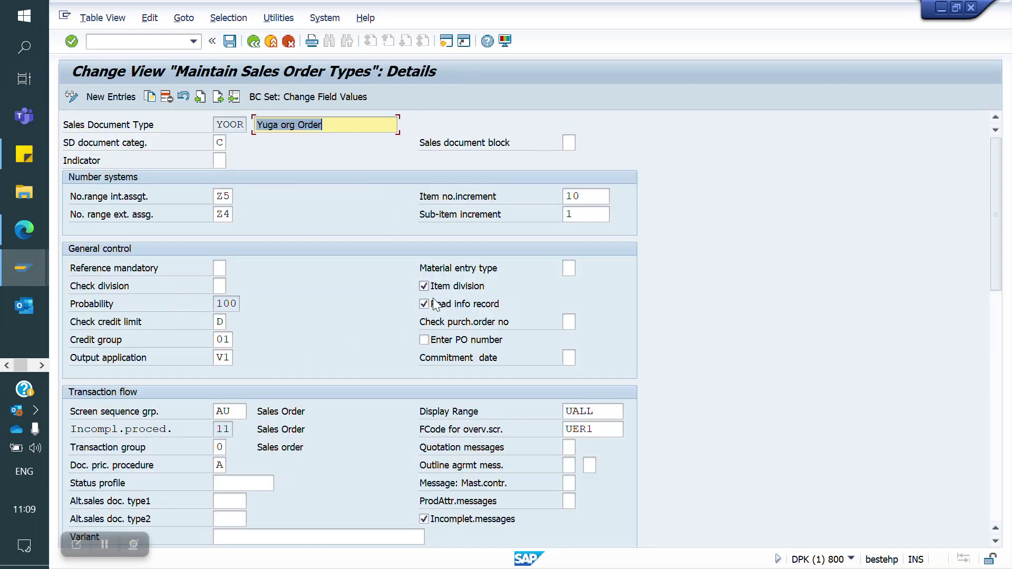
{"action": "left_click", "coordinate": [424, 304]}
{"action": "left_click", "coordinate": [232, 44]}
{"action": "left_click", "coordinate": [380, 270]}
Step: Return to VA01 and start another YOOR order with sales area YO10, YD, YR for the same customer
{"action": "type", "text": "/NVA01"}
{"action": "key", "text": "Return"}
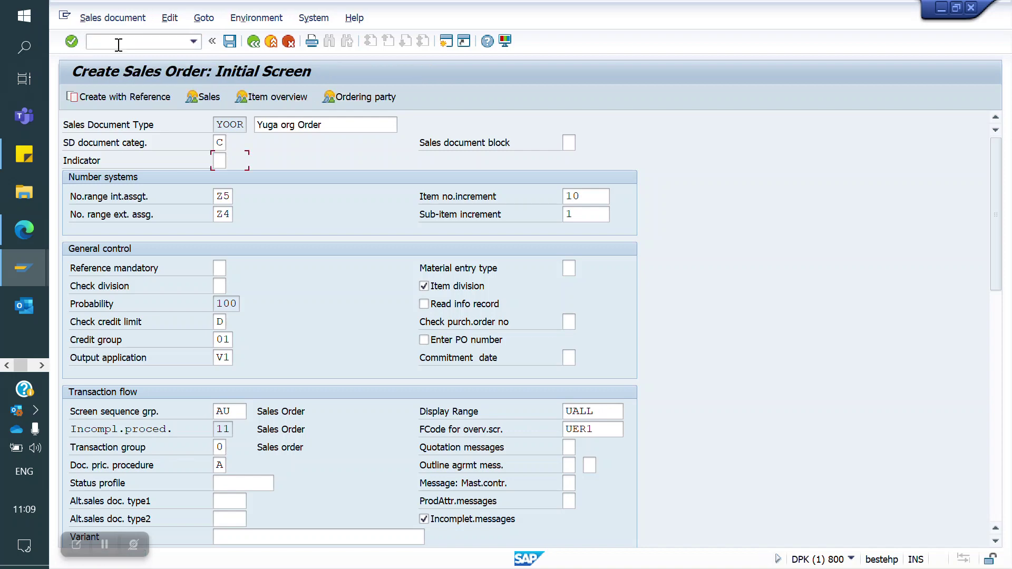
{"action": "key", "text": "Return"}
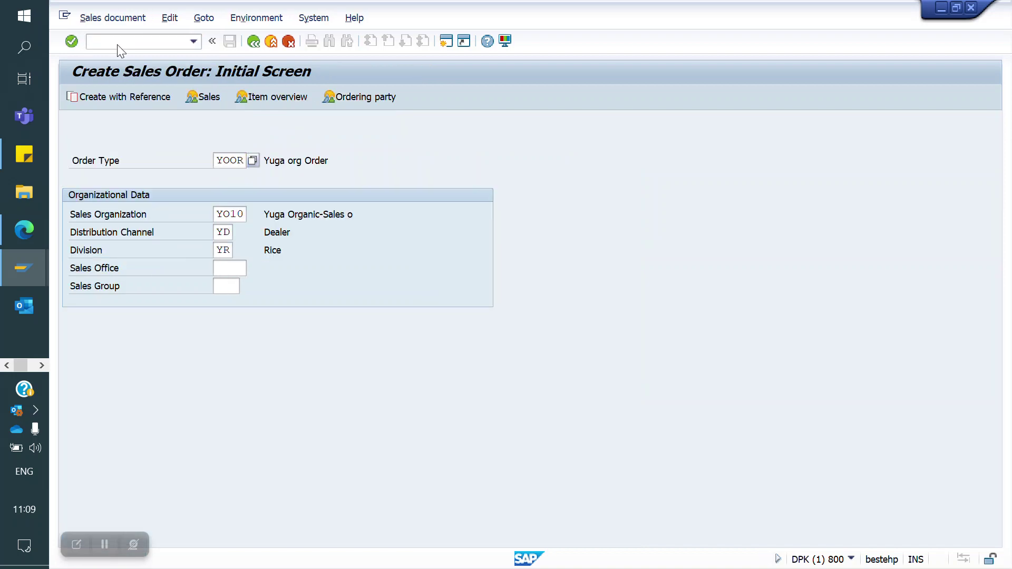
{"action": "type", "text": "60000000"}
{"action": "key", "text": "Return"}
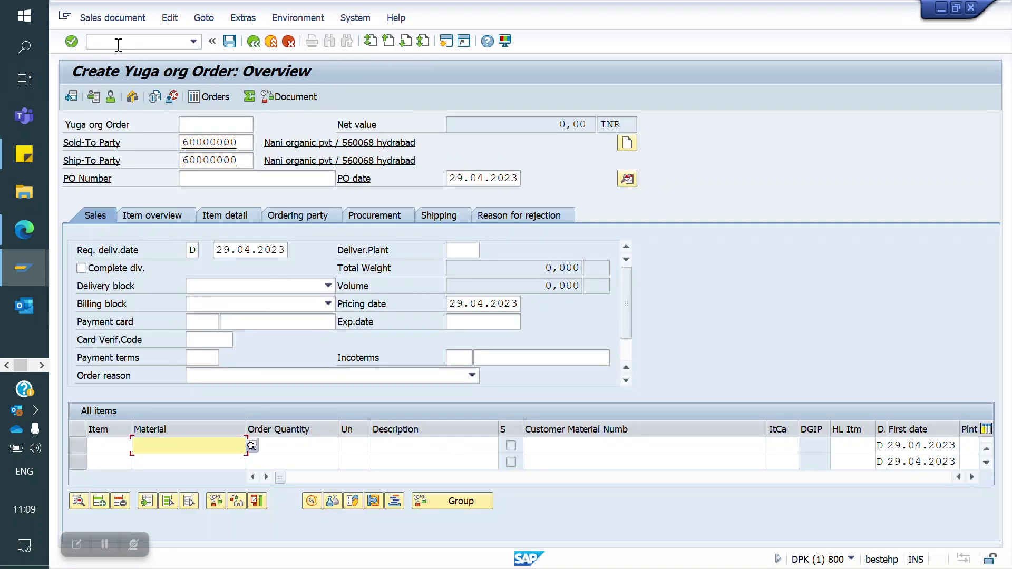
Step: Enter material 50065562 with quantity 1 as the first item to test the order without info record reading
{"action": "key", "text": "Down"}
{"action": "key", "text": "Down"}
{"action": "key", "text": "Down"}
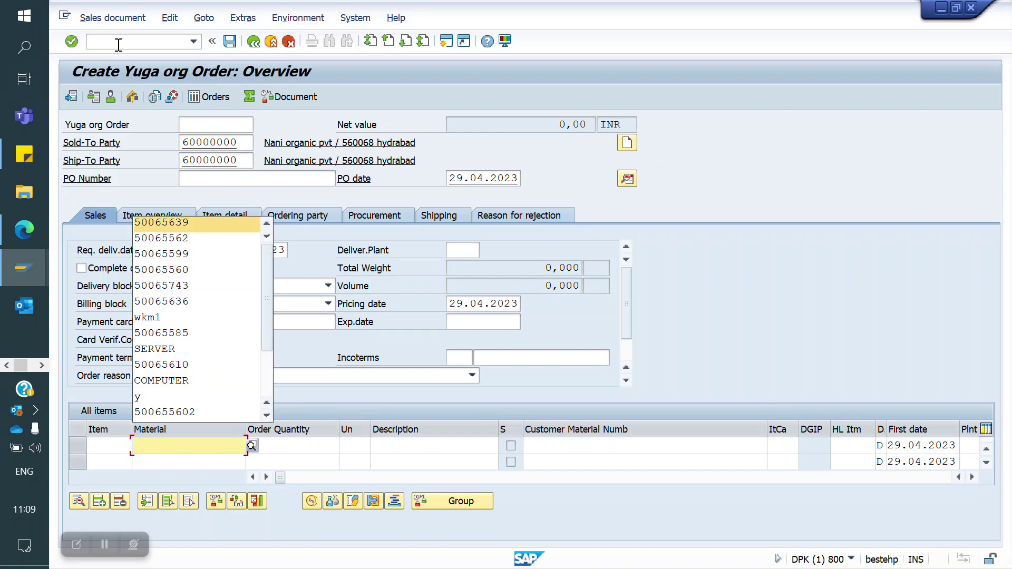
{"action": "key", "text": "Return"}
{"action": "key", "text": "Return"}
{"action": "type", "text": "1"}
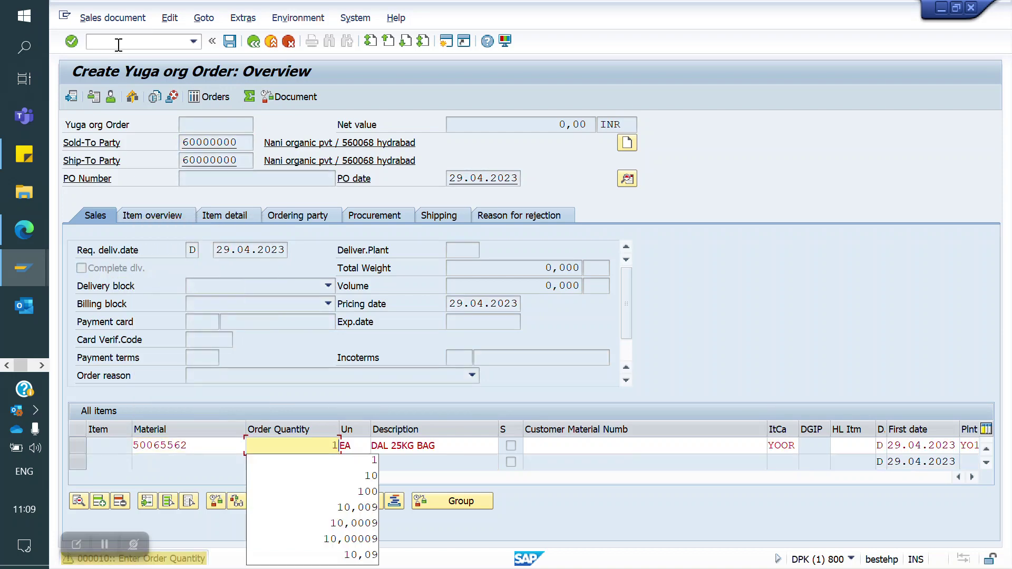
{"action": "key", "text": "Return"}
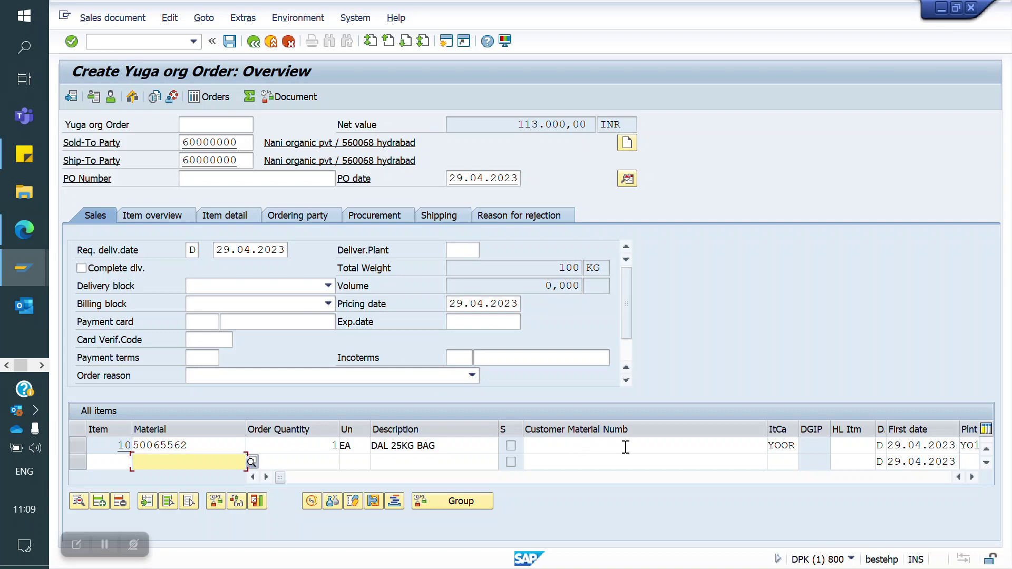
Step: Try to add a second item using only the customer material number ABCD12345
{"action": "left_click", "coordinate": [569, 466]}
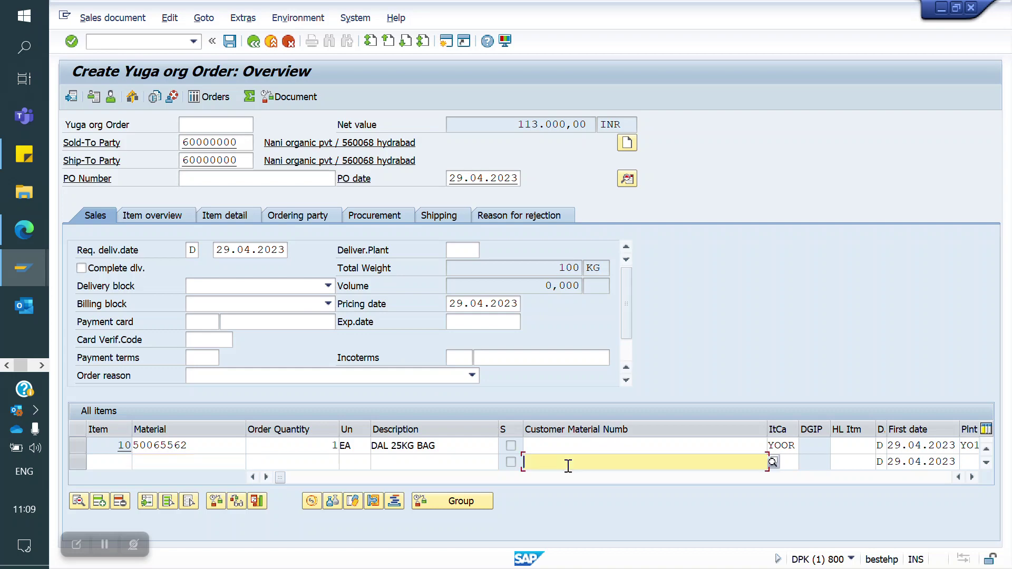
{"action": "key", "text": "Down"}
{"action": "key", "text": "Return"}
{"action": "key", "text": "Return"}
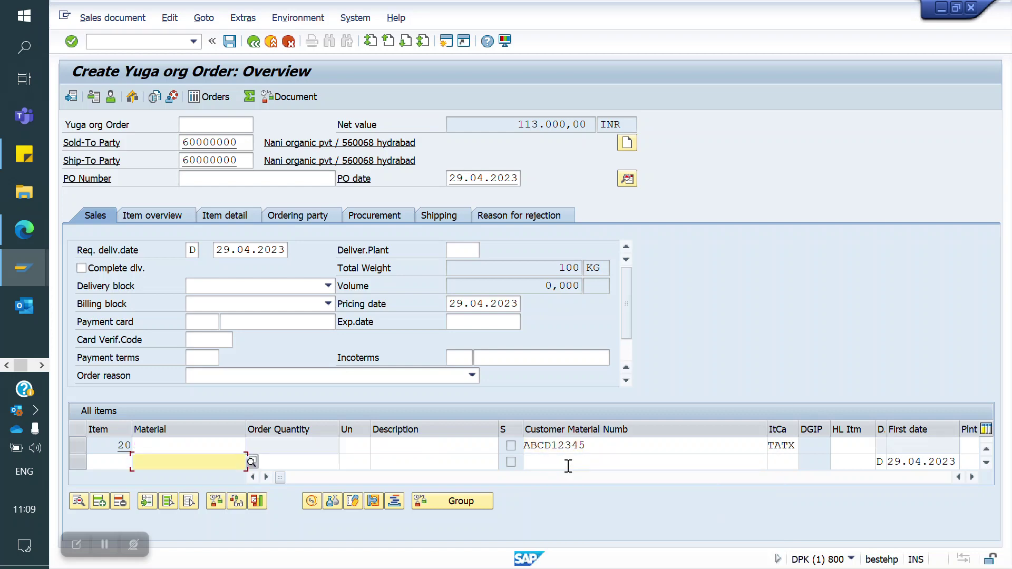
Step: Leave the order, go to VOV8 and open the details of sales document type YOOR
{"action": "left_click", "coordinate": [221, 446]}
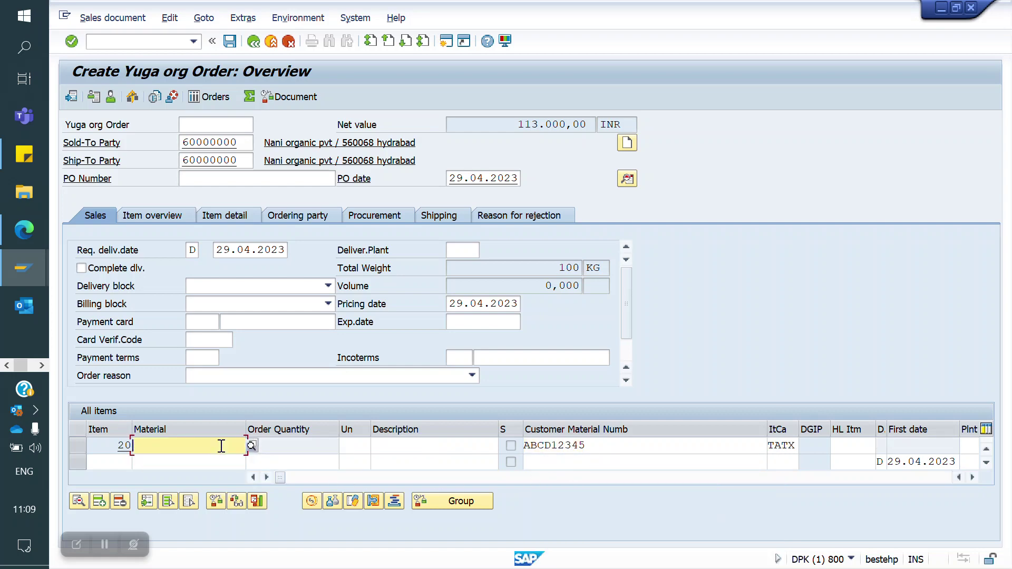
{"action": "left_click", "coordinate": [142, 41]}
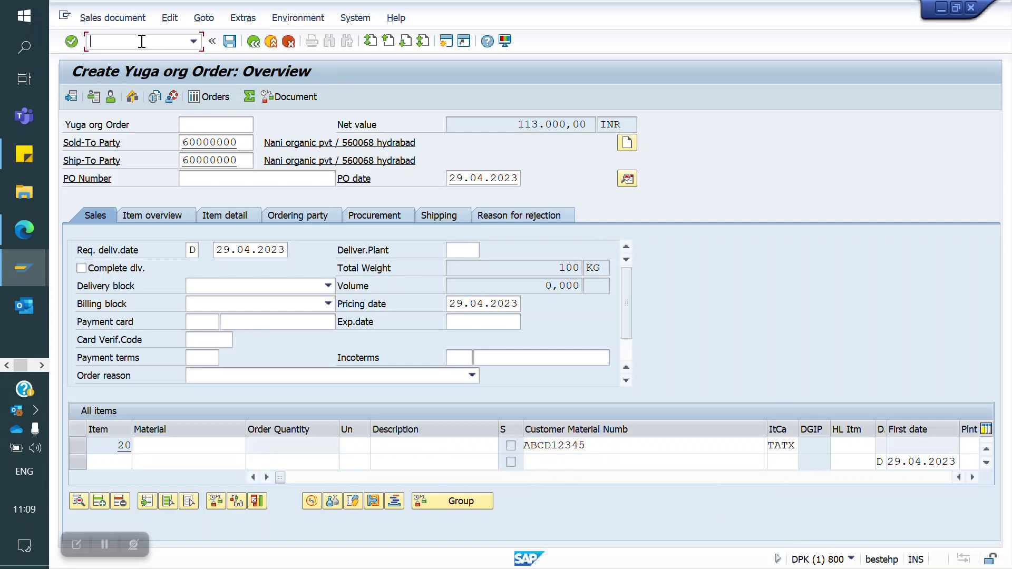
{"action": "type", "text": "/NVOV8"}
{"action": "key", "text": "Return"}
{"action": "left_click", "coordinate": [199, 537]}
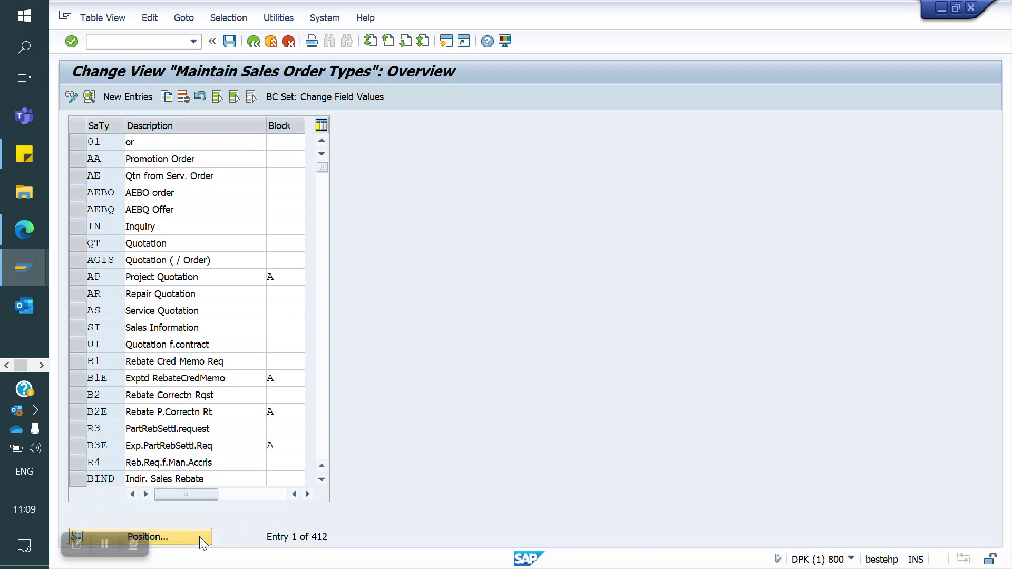
{"action": "type", "text": "YOOR"}
{"action": "key", "text": "Return"}
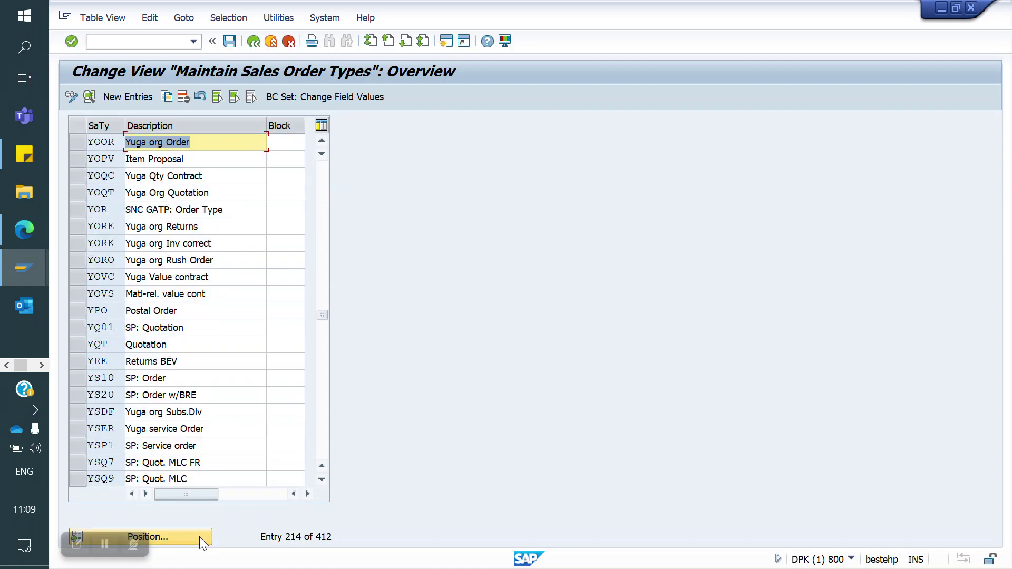
{"action": "double_click", "coordinate": [107, 143]}
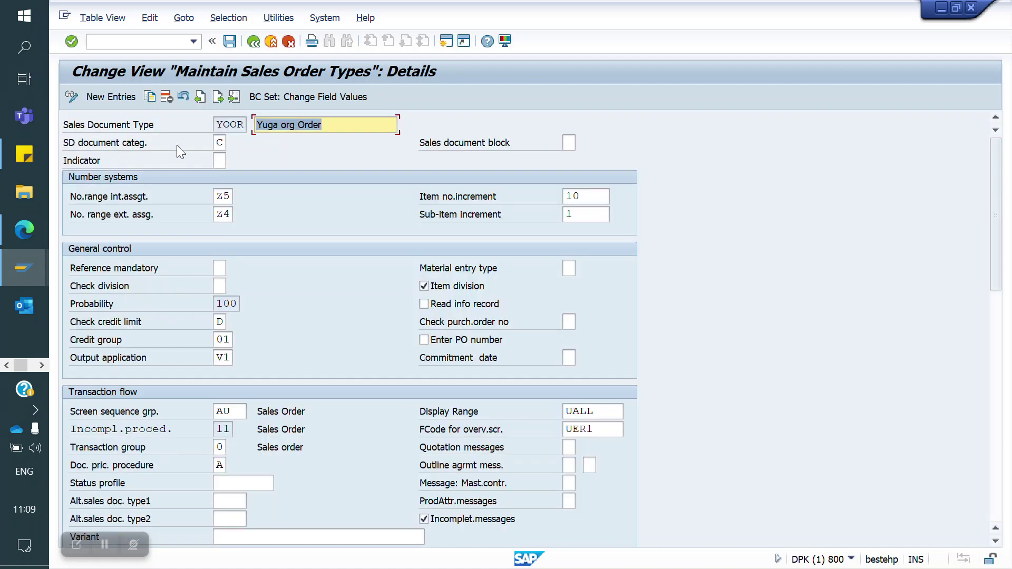
Step: Turn on Read info record for document type YOOR and save the change
{"action": "left_click", "coordinate": [424, 304]}
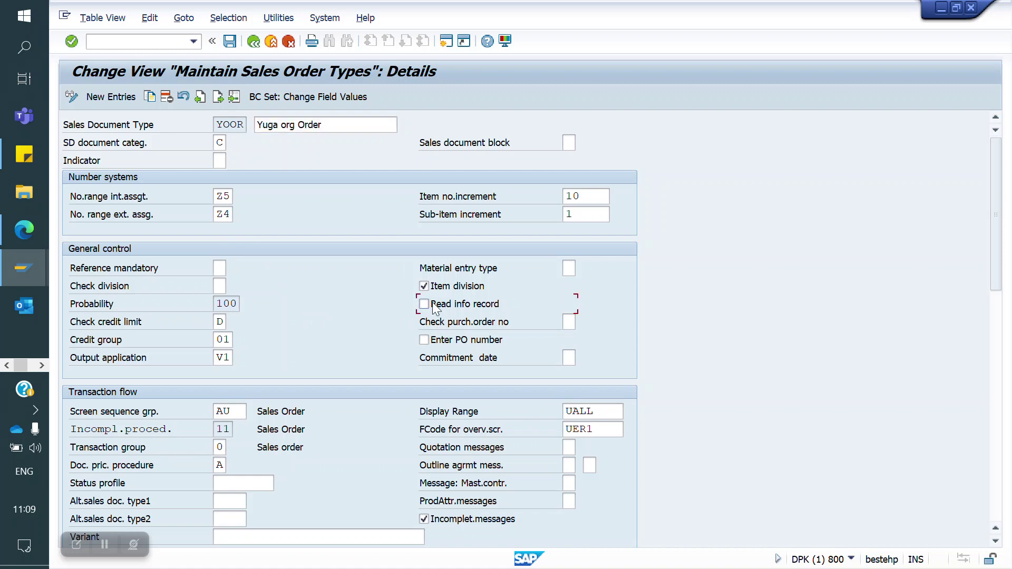
{"action": "left_click", "coordinate": [230, 41]}
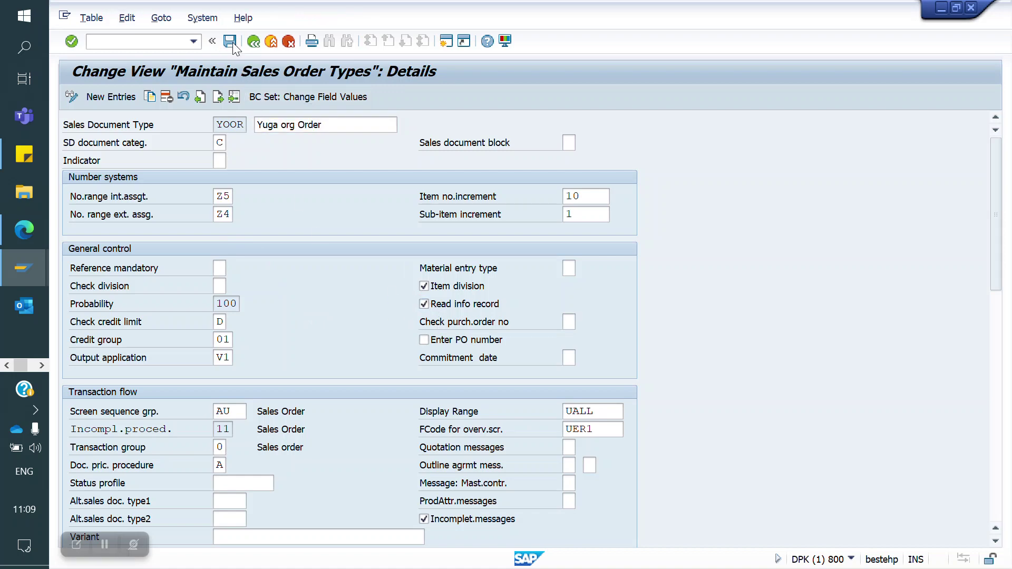
{"action": "left_click", "coordinate": [380, 270]}
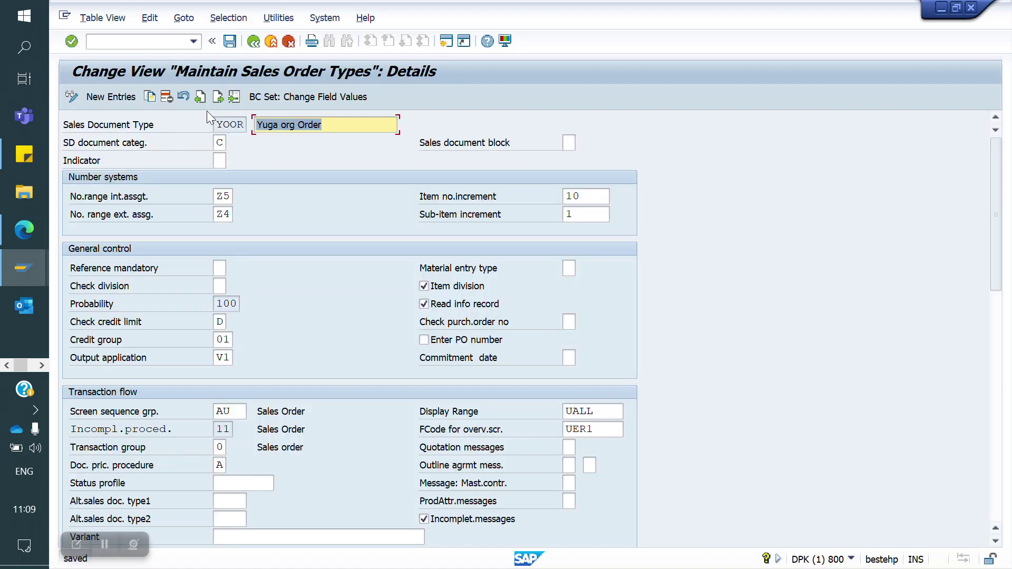
Step: Go to VA01 and start a new YOOR order for the same sold-to customer
{"action": "type", "text": "/NVA01"}
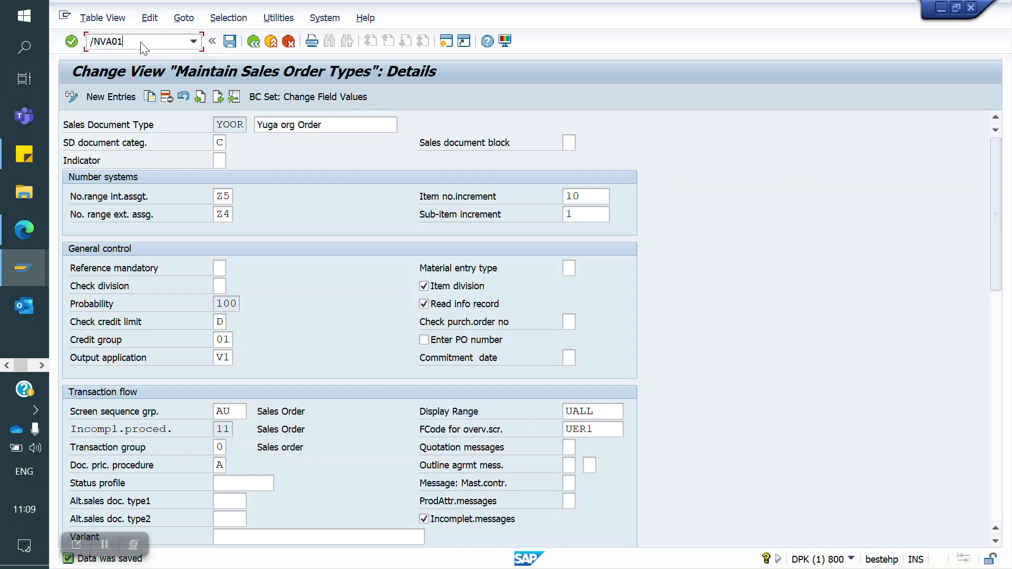
{"action": "key", "text": "Return"}
{"action": "key", "text": "Return"}
{"action": "type", "text": "60000000"}
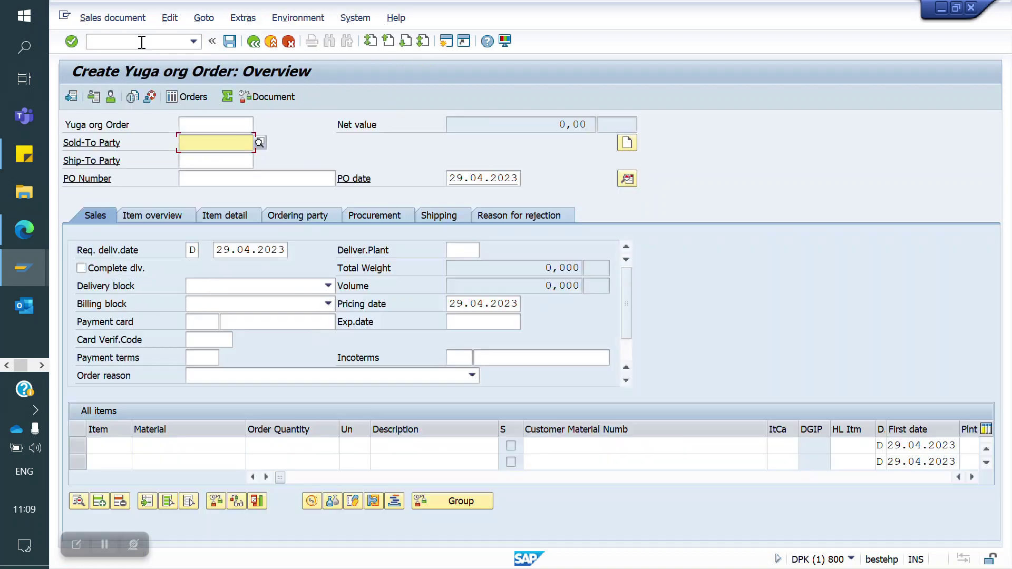
{"action": "key", "text": "Return"}
Step: Enter material 50065562 with quantity 1 as the first order item
{"action": "type", "text": "50065562"}
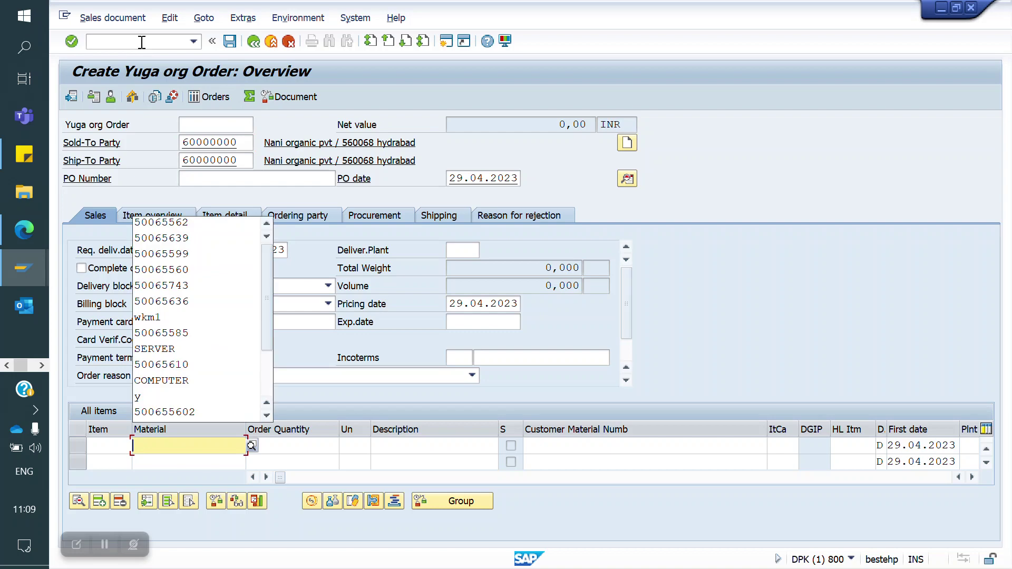
{"action": "key", "text": "Return"}
{"action": "type", "text": "1"}
{"action": "key", "text": "Return"}
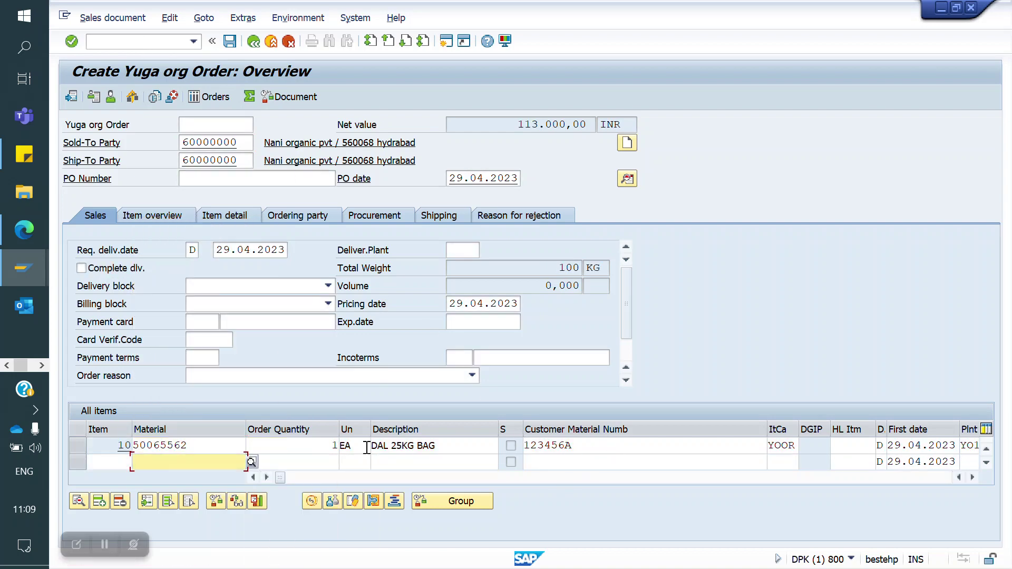
Step: Add a second item using customer material number ABCD12345 with quantity 1, and continue past availability control
{"action": "left_click", "coordinate": [560, 462]}
{"action": "type", "text": "ABCD12345"}
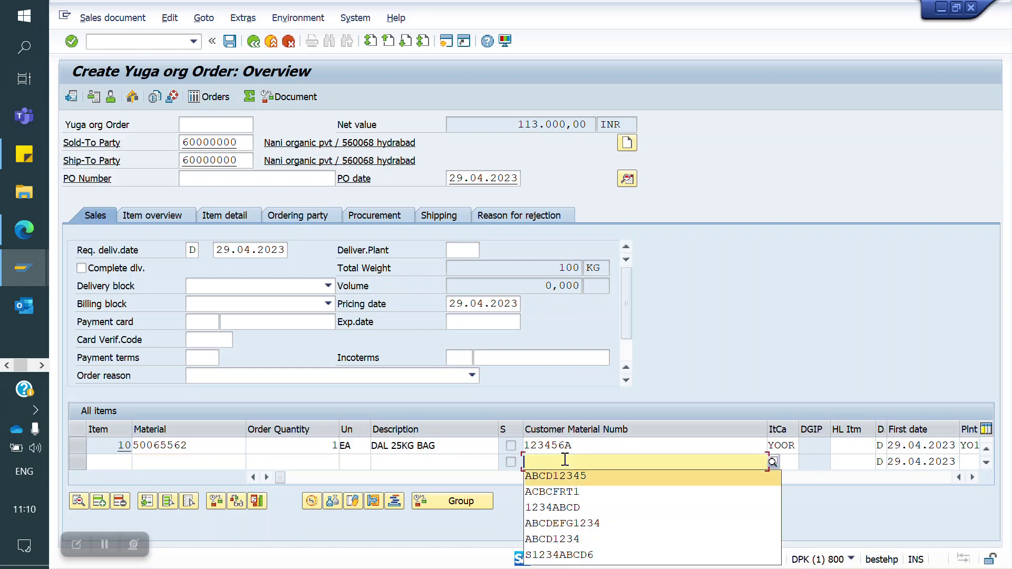
{"action": "key", "text": "Return"}
{"action": "type", "text": "1"}
{"action": "key", "text": "Return"}
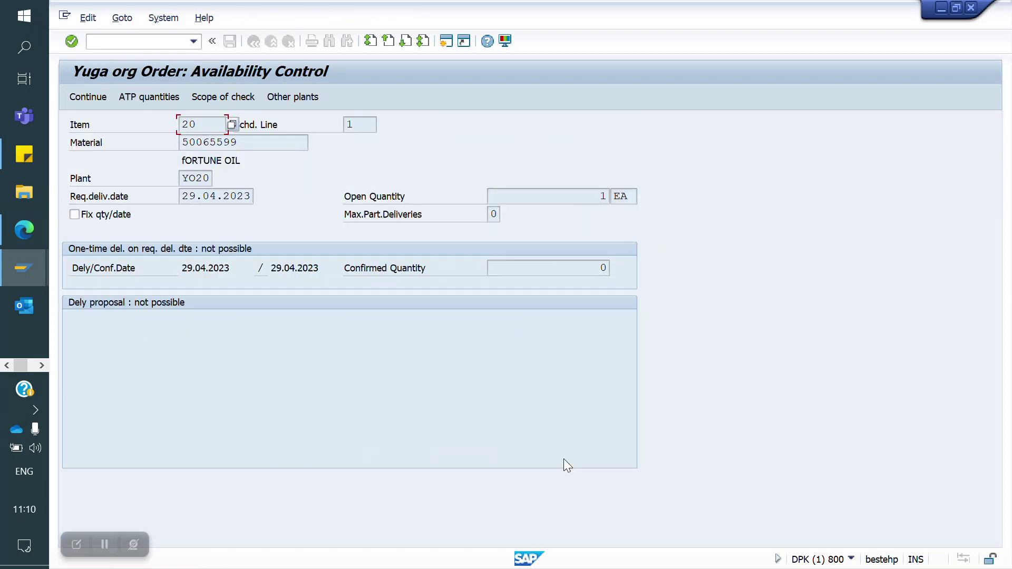
{"action": "left_click", "coordinate": [87, 98]}
{"action": "key", "text": "Return"}
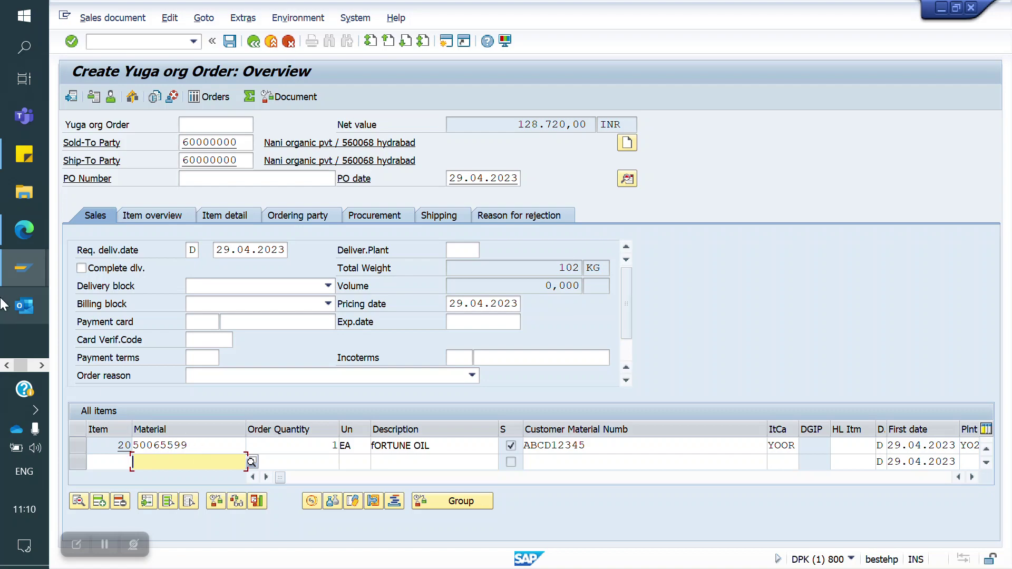
Step: Switch to the SAP SD notes PDF in Edge and review the Item Proposal section on page 11
{"action": "left_click", "coordinate": [24, 239]}
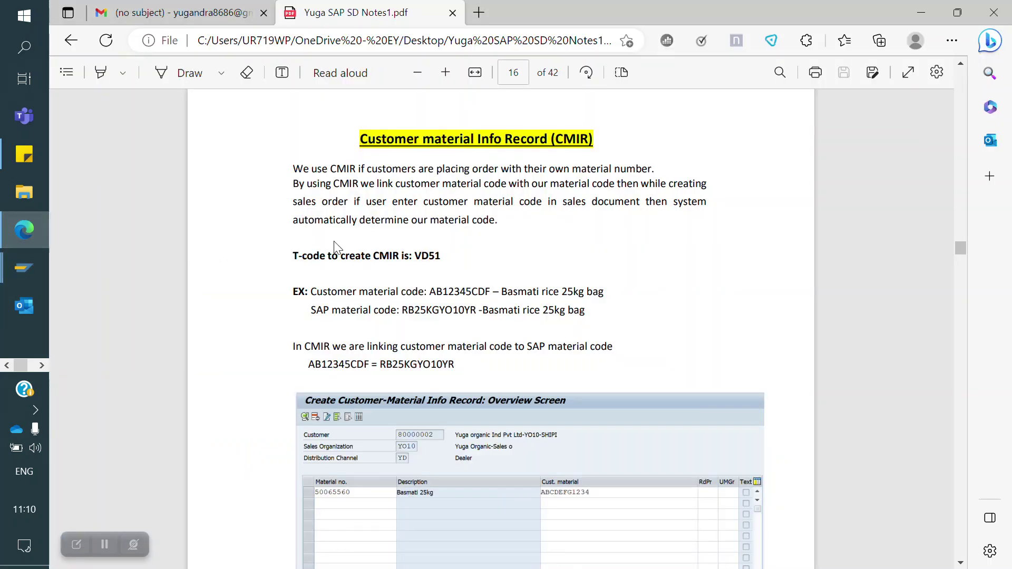
{"action": "scroll", "coordinate": [334, 242], "scroll_direction": "up", "scroll_amount": 15}
{"action": "scroll", "coordinate": [333, 242], "scroll_direction": "up", "scroll_amount": 15}
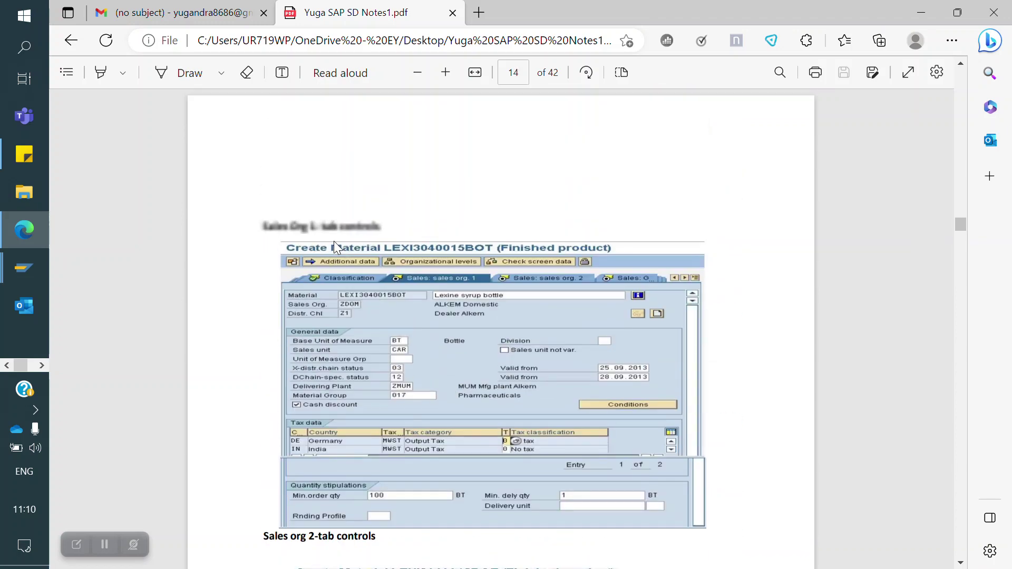
{"action": "scroll", "coordinate": [338, 248], "scroll_direction": "up", "scroll_amount": 15}
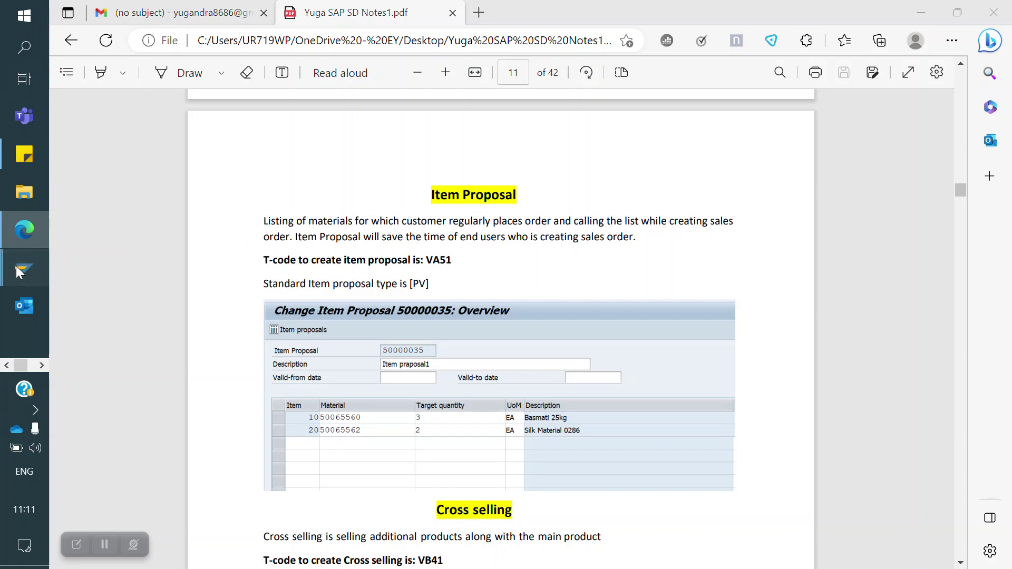
Step: Switch back to SAP, go to VOV8 and locate the standard item proposal type PV
{"action": "mouse_move", "coordinate": [25, 269]}
{"action": "left_click", "coordinate": [114, 342]}
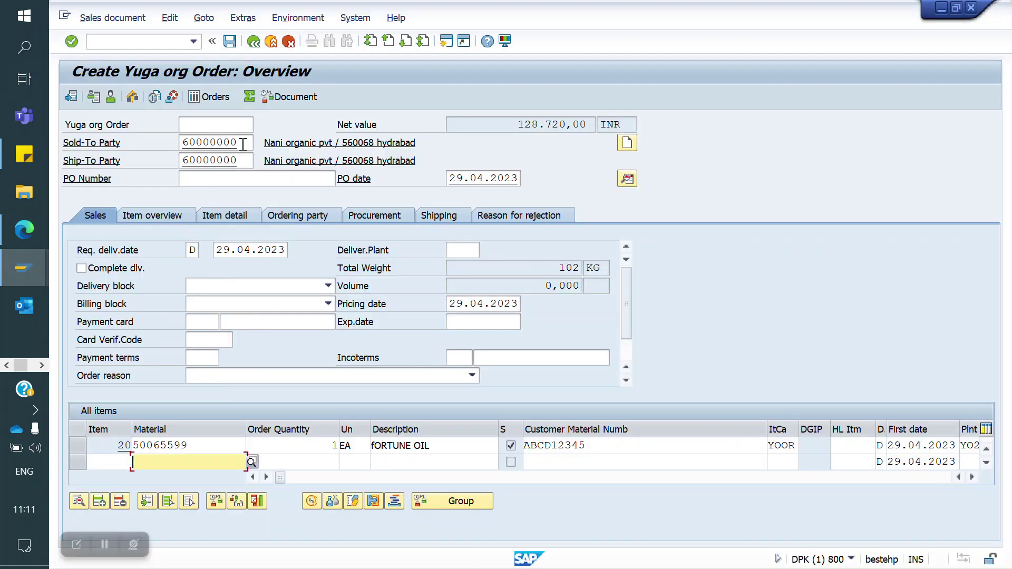
{"action": "left_click", "coordinate": [123, 44]}
{"action": "type", "text": "/NVOV8"}
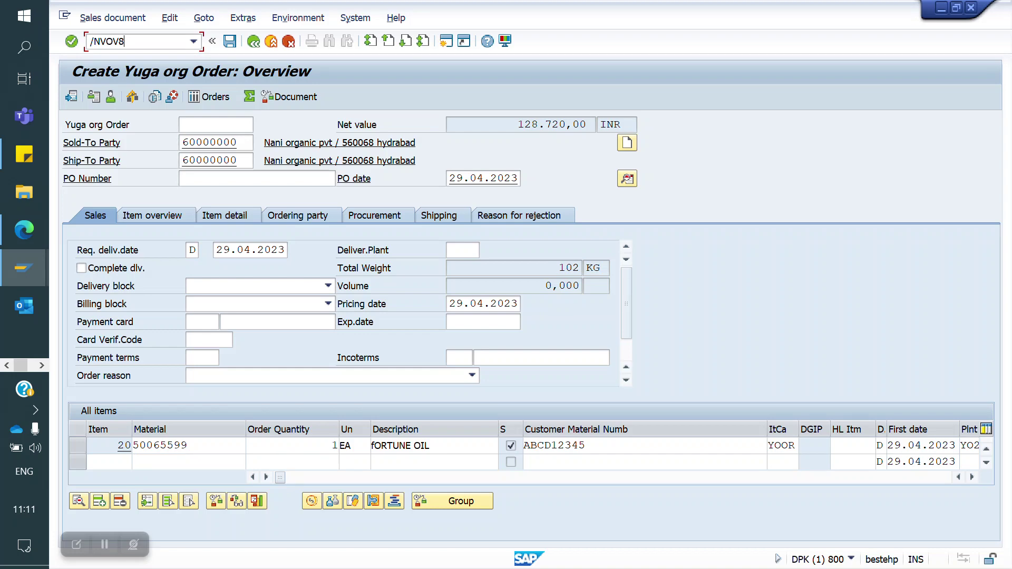
{"action": "key", "text": "Return"}
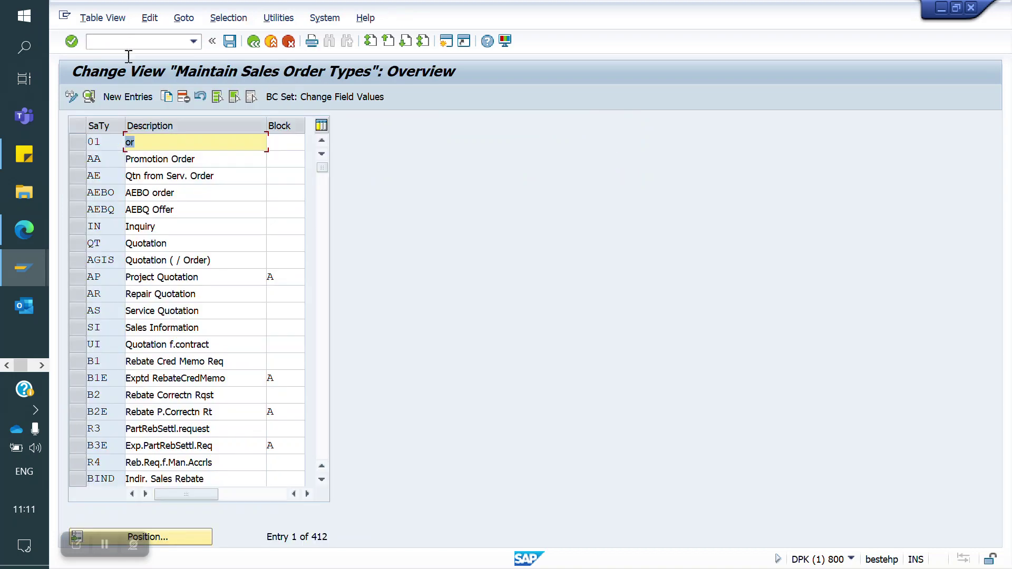
{"action": "left_click", "coordinate": [188, 539]}
{"action": "type", "text": "PV"}
{"action": "key", "text": "Return"}
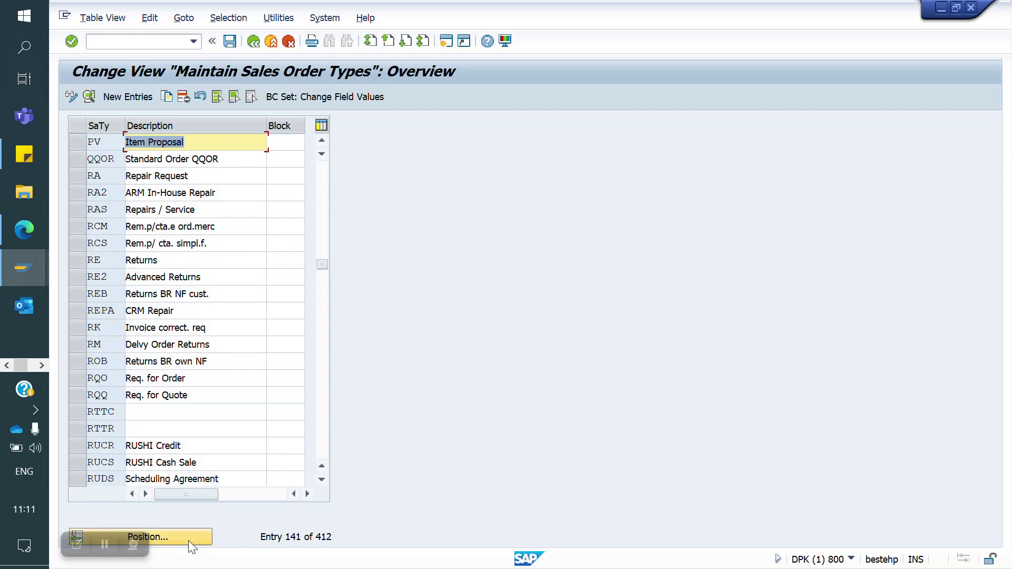
Step: Start a copy of sales document type PV and try to name it YOPV
{"action": "left_click", "coordinate": [75, 142]}
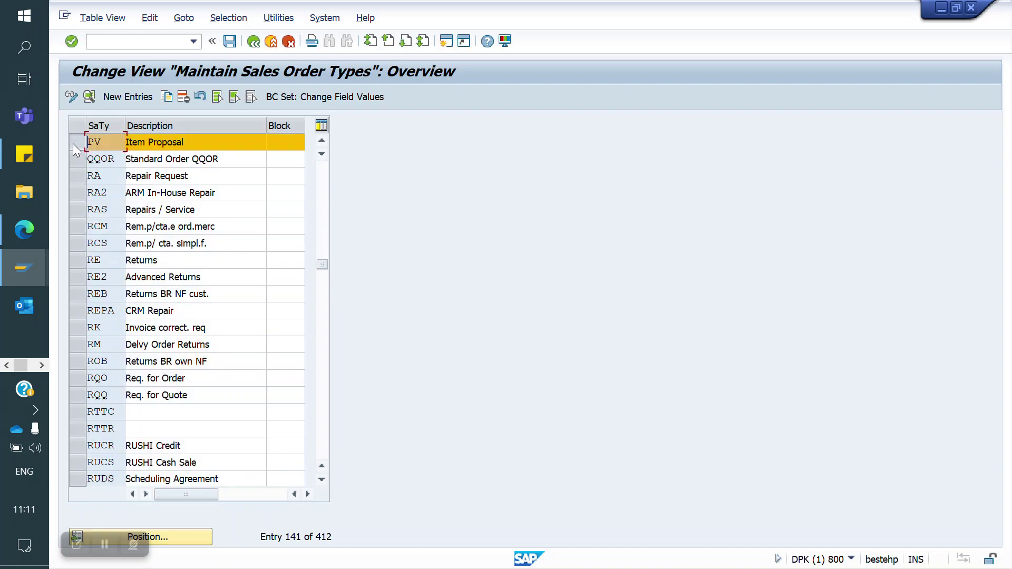
{"action": "left_click", "coordinate": [166, 95]}
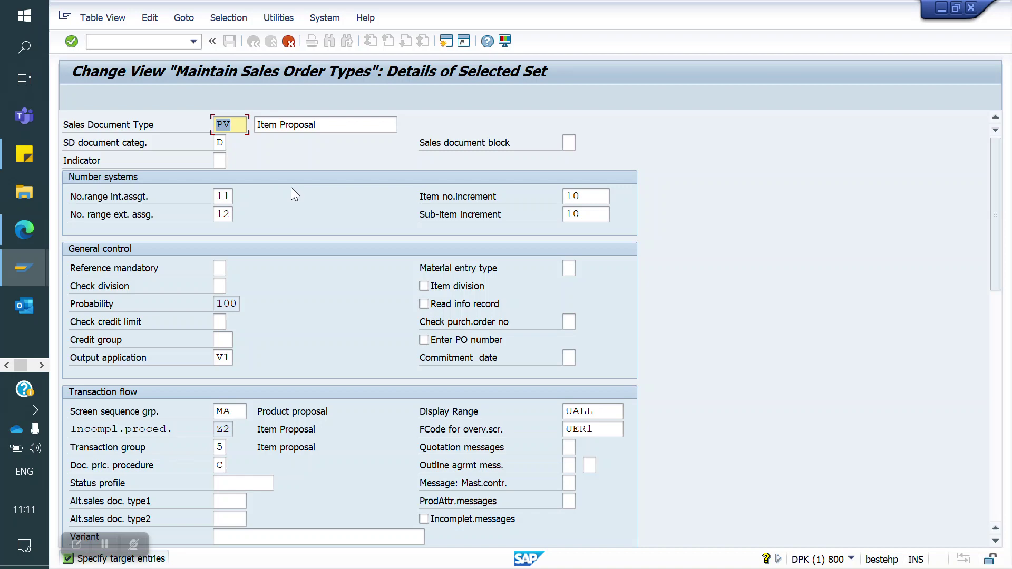
{"action": "type", "text": "YOPV"}
{"action": "key", "text": "Return"}
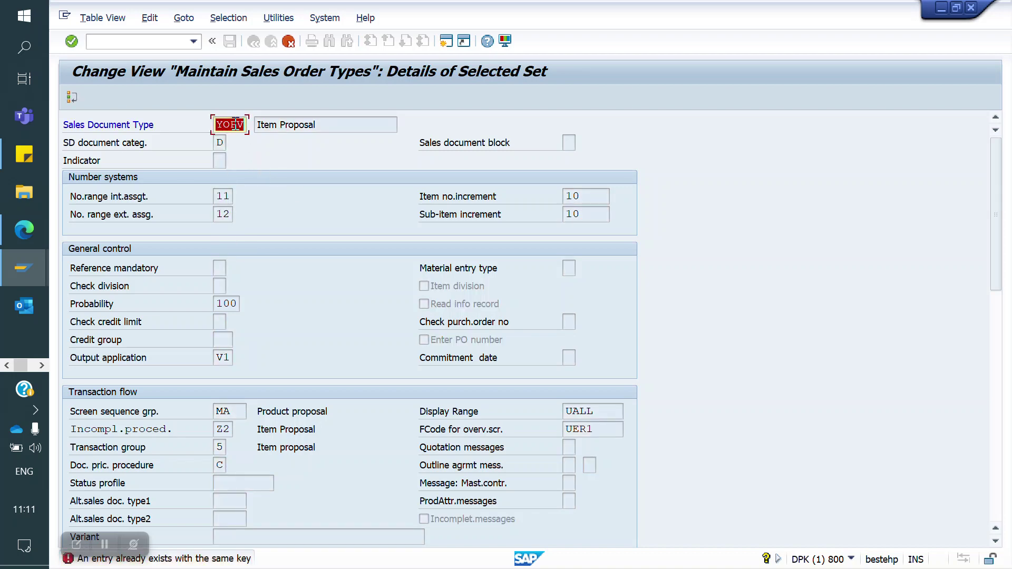
Step: Change the copied sales document type's key to Y1PV and confirm the copy
{"action": "left_click", "coordinate": [235, 125]}
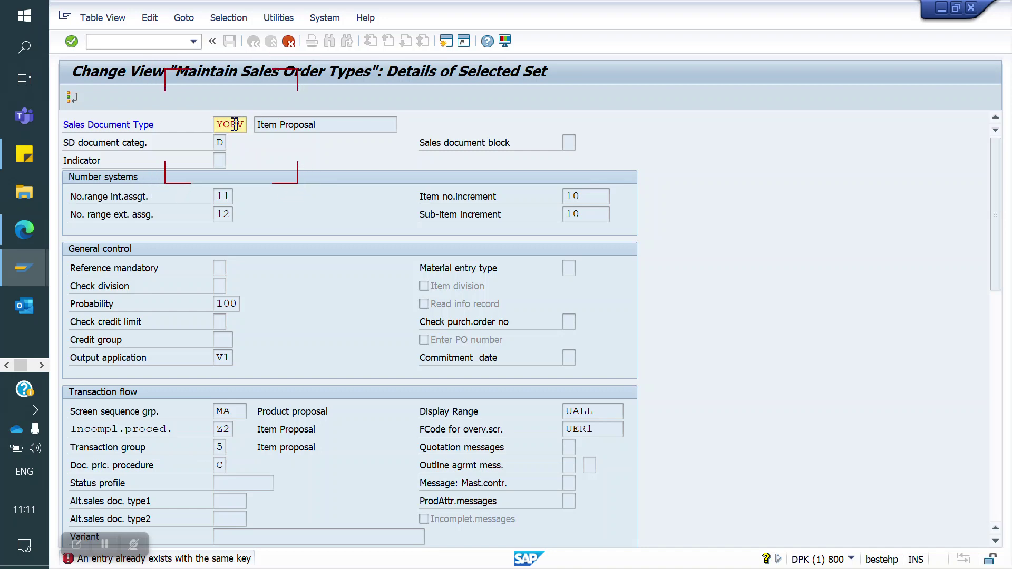
{"action": "key", "text": "BackSpace"}
{"action": "type", "text": "1"}
{"action": "key", "text": "Return"}
{"action": "left_click", "coordinate": [312, 312]}
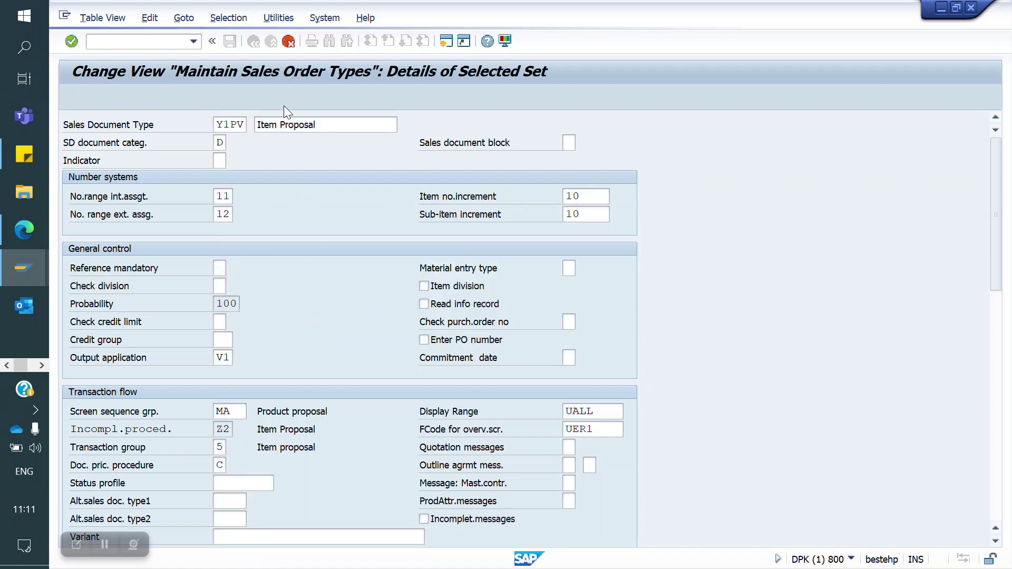
Step: Save the new document type in the proposed customizing request and close the list of transport key fields
{"action": "left_click", "coordinate": [231, 41]}
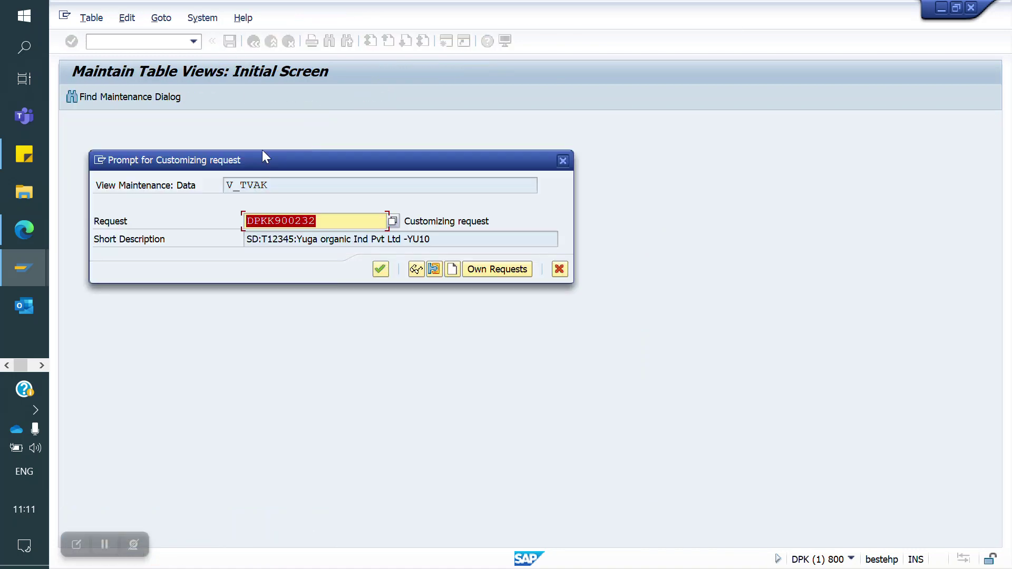
{"action": "left_click", "coordinate": [381, 267]}
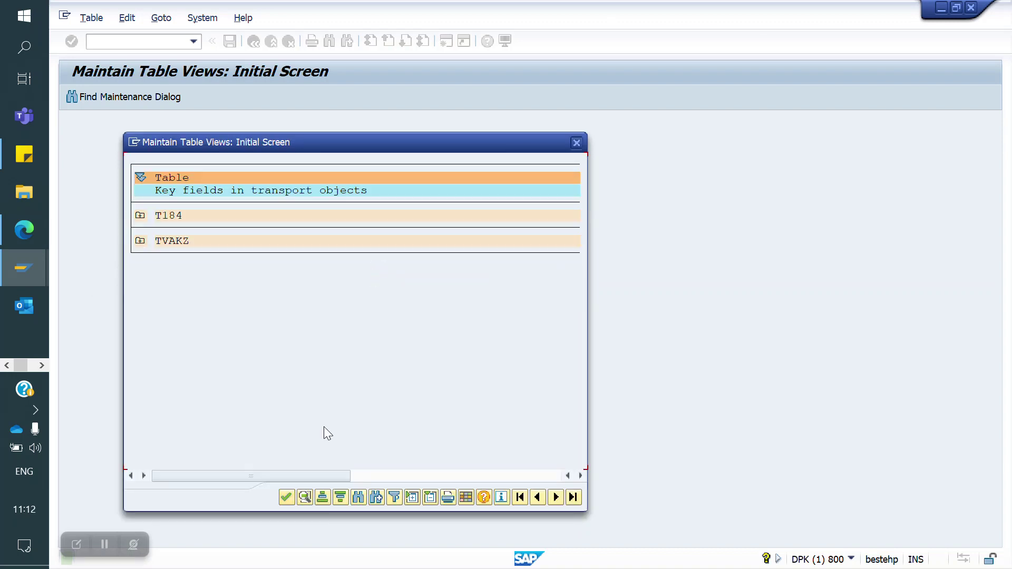
{"action": "left_click", "coordinate": [288, 500]}
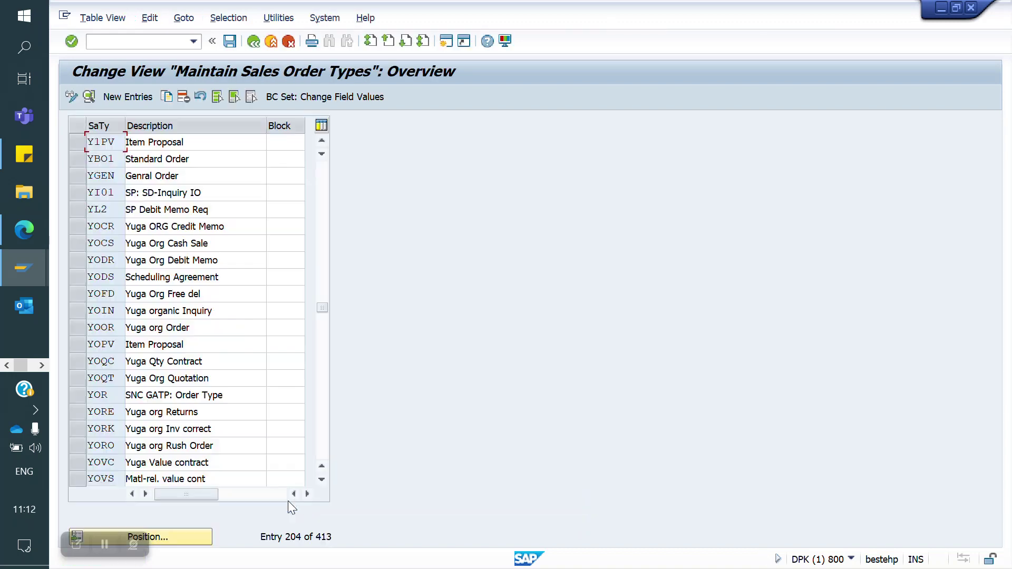
Step: Open the details of Y1PV and check the possible SD document category values without changing the setting
{"action": "double_click", "coordinate": [103, 144]}
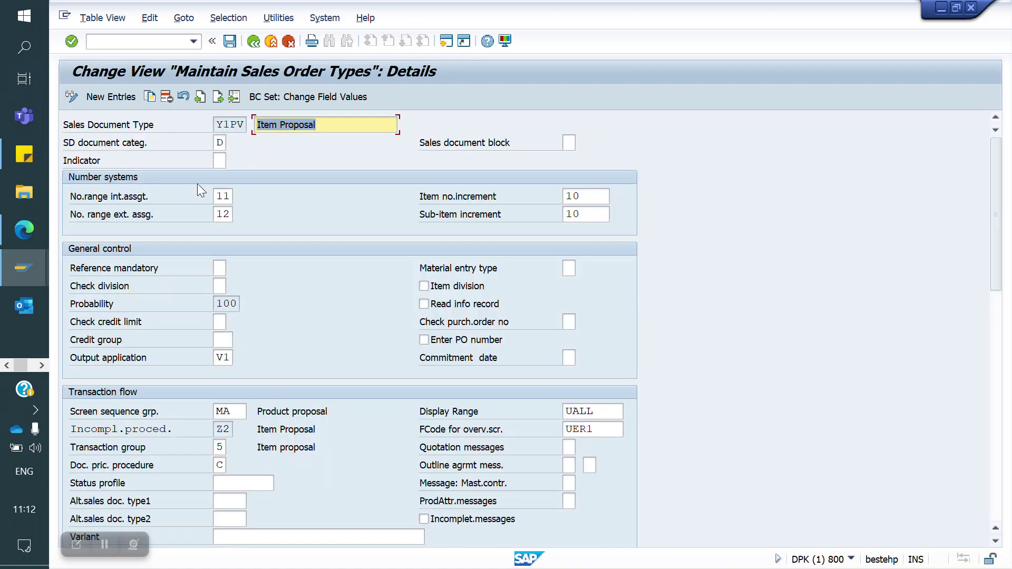
{"action": "left_click", "coordinate": [220, 144]}
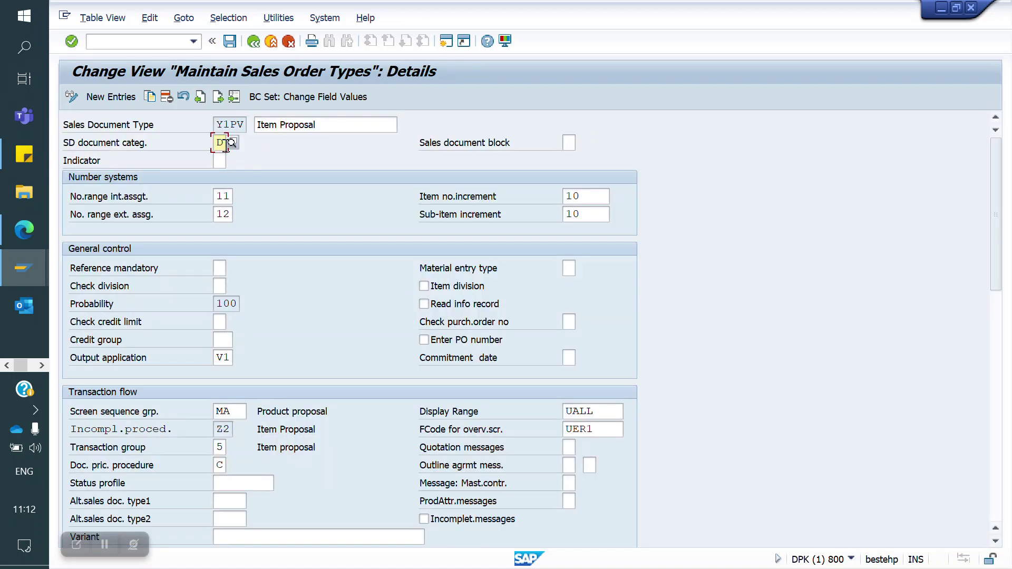
{"action": "left_click", "coordinate": [232, 144]}
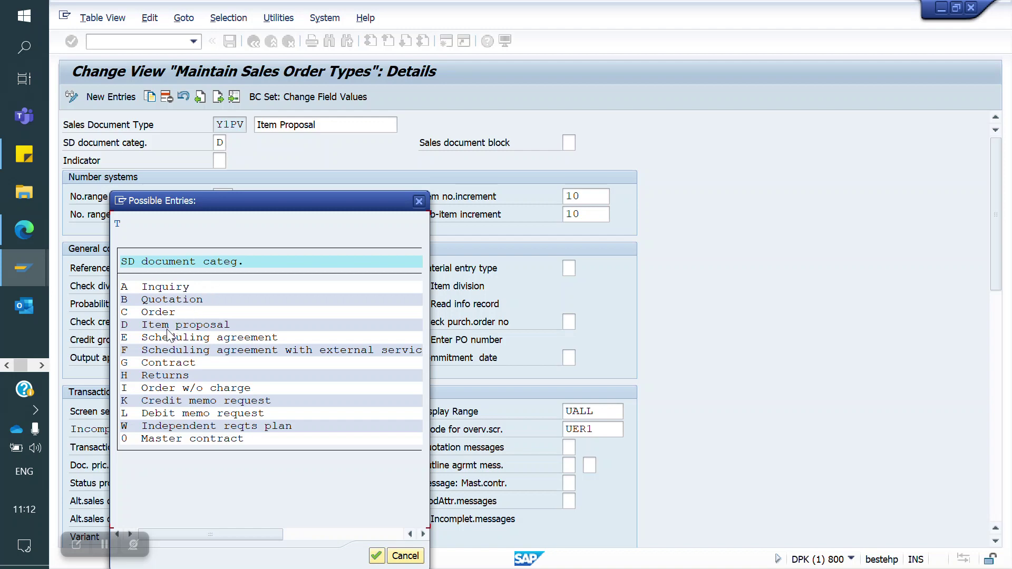
{"action": "left_click", "coordinate": [419, 201]}
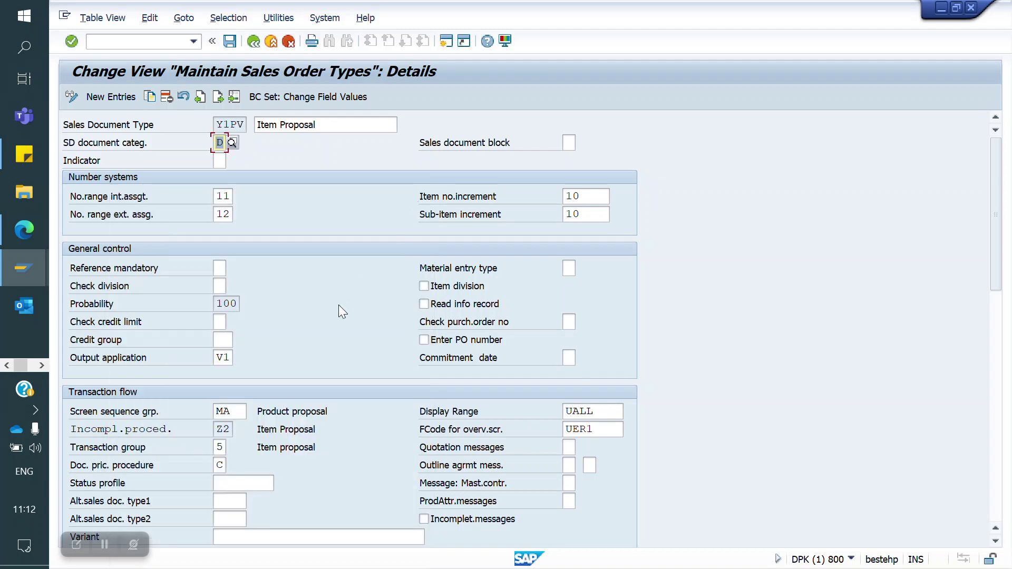
{"action": "scroll", "coordinate": [338, 304], "scroll_direction": "down", "scroll_amount": 1}
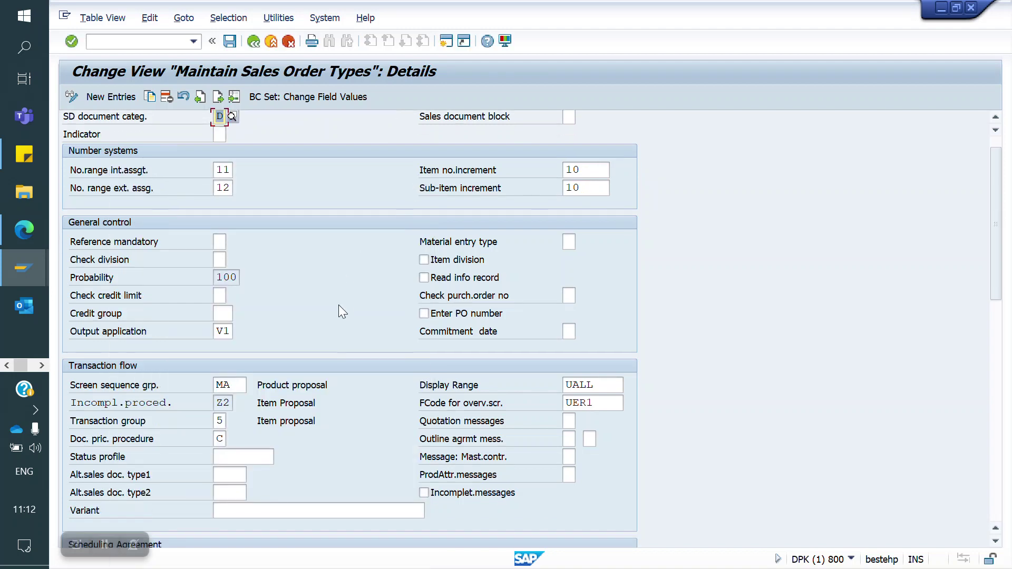
Step: Check the transaction group of Y1PV, and switch to the allowed order types per sales organization
{"action": "left_click", "coordinate": [227, 422]}
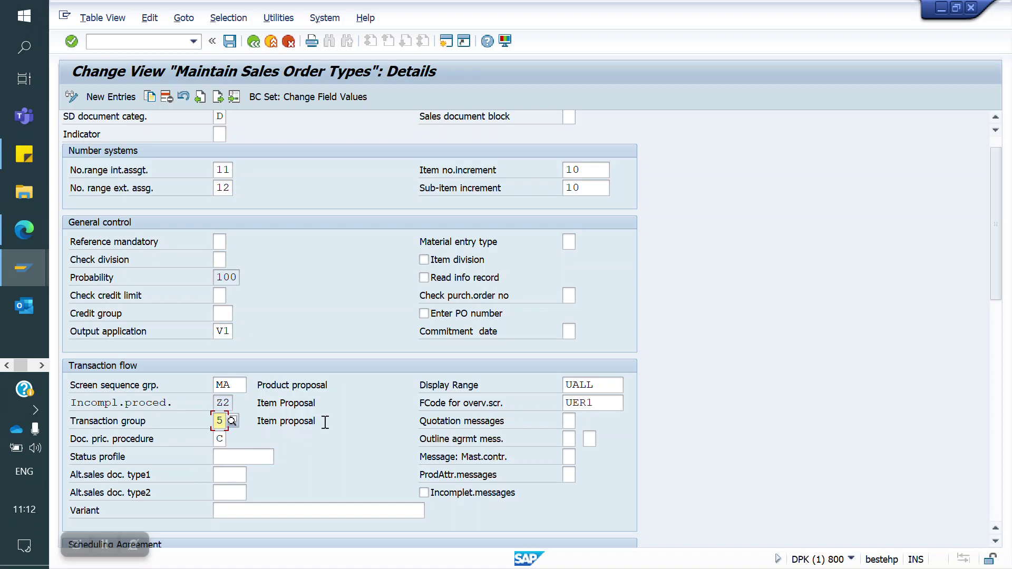
{"action": "left_click", "coordinate": [127, 42]}
{"action": "type", "text": "/NOVA2"}
{"action": "key", "text": "Return"}
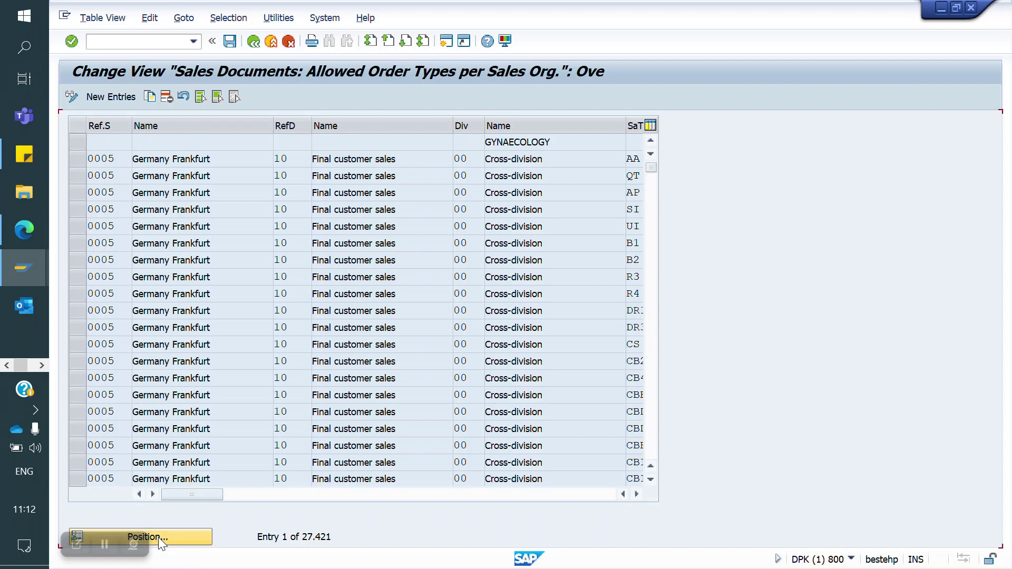
Step: Position the list at sales organization YO10, distribution channel YD, division YR and document type Y1PV, and narrow the division name column
{"action": "left_click", "coordinate": [158, 537]}
{"action": "type", "text": "YO10"}
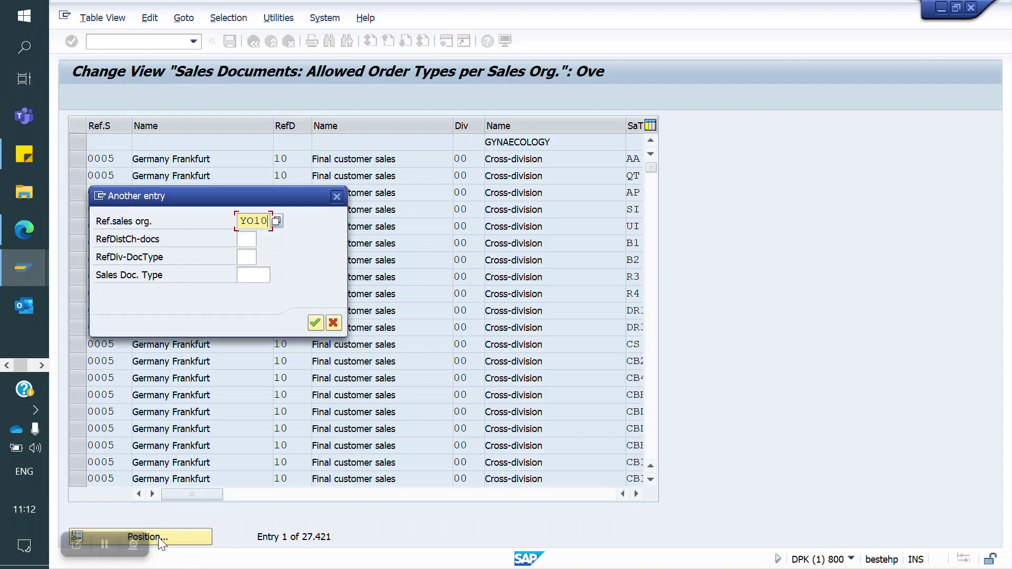
{"action": "key", "text": "Tab"}
{"action": "type", "text": "YD"}
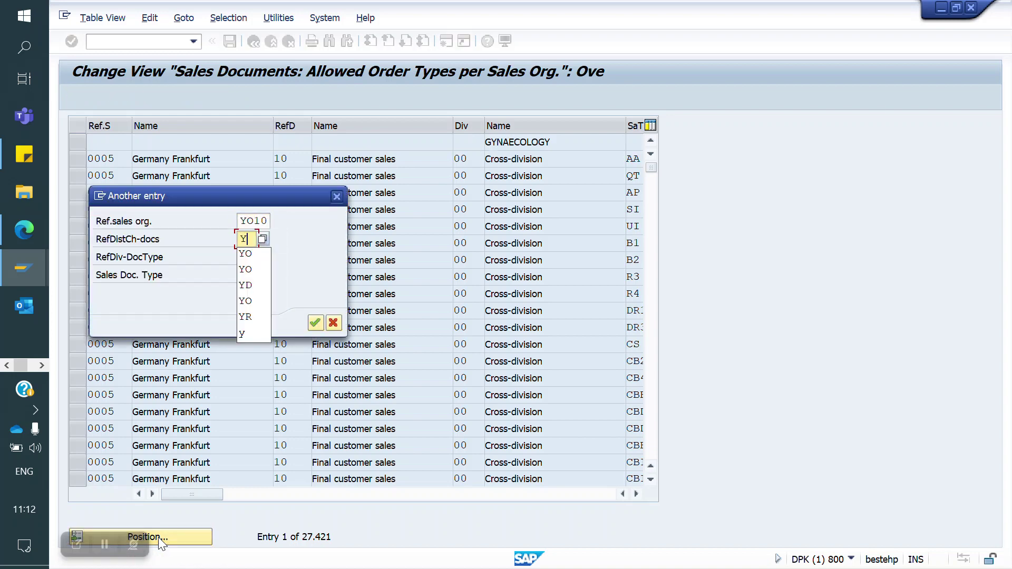
{"action": "key", "text": "Tab"}
{"action": "type", "text": "YR"}
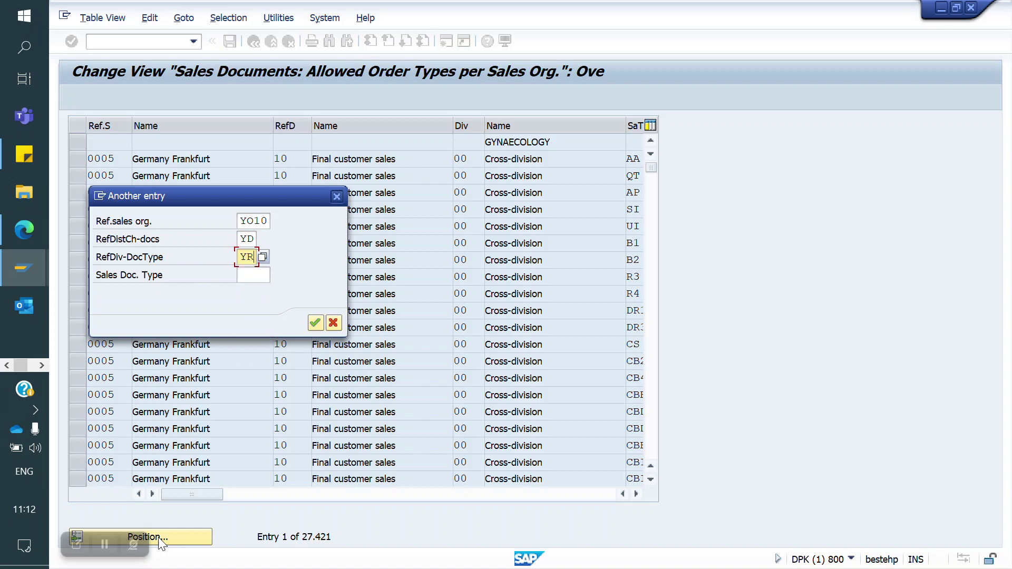
{"action": "key", "text": "Tab"}
{"action": "type", "text": "Y"}
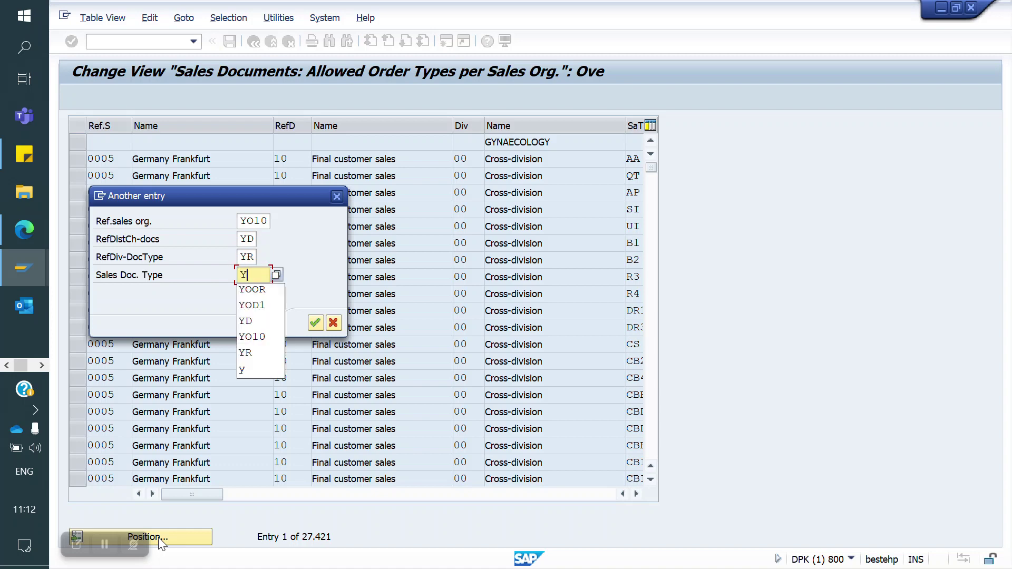
{"action": "type", "text": "1PR"}
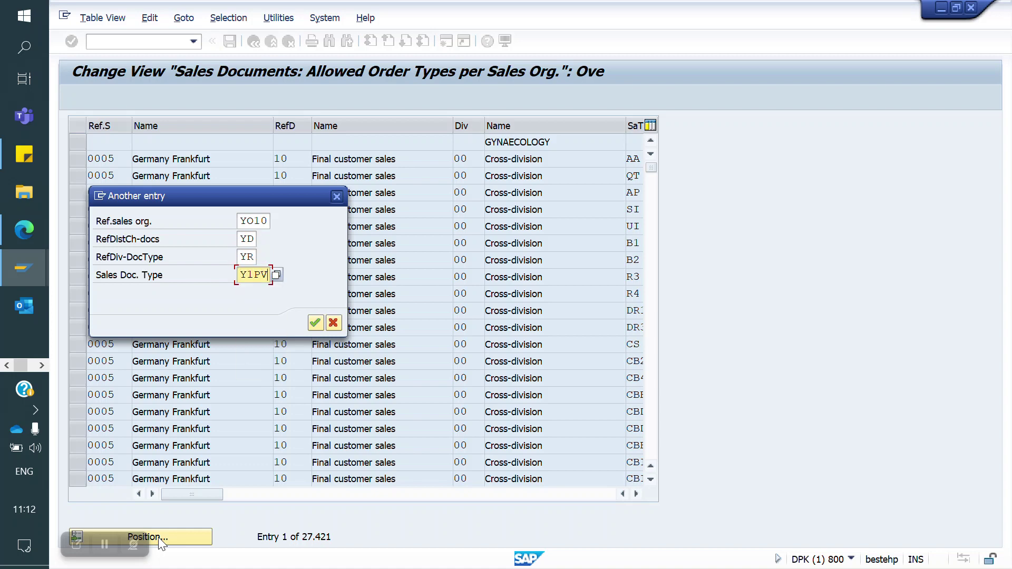
{"action": "key", "text": "Return"}
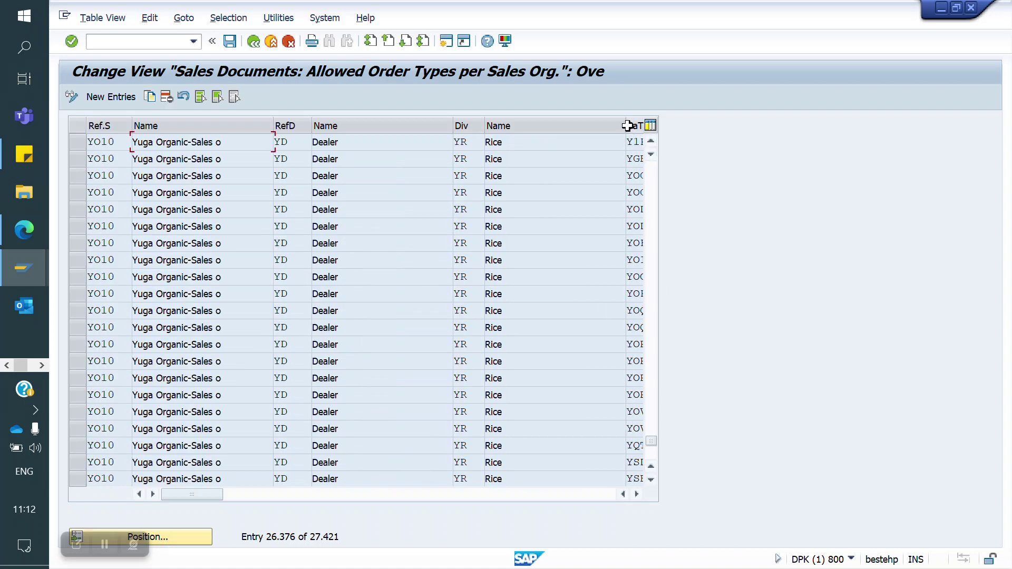
{"action": "left_click_drag", "start_coordinate": [578, 133], "coordinate": [568, 138]}
{"action": "left_click", "coordinate": [590, 141]}
Step: Start a new item proposal in transaction VA51 with item proposal type Y1PV
{"action": "left_click", "coordinate": [145, 45]}
{"action": "type", "text": "/NVA51"}
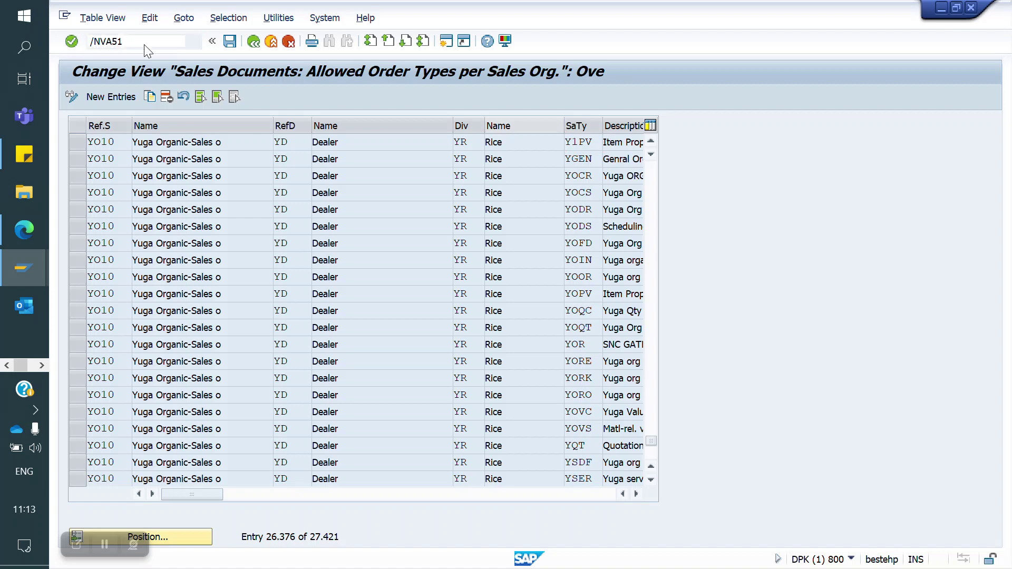
{"action": "key", "text": "Return"}
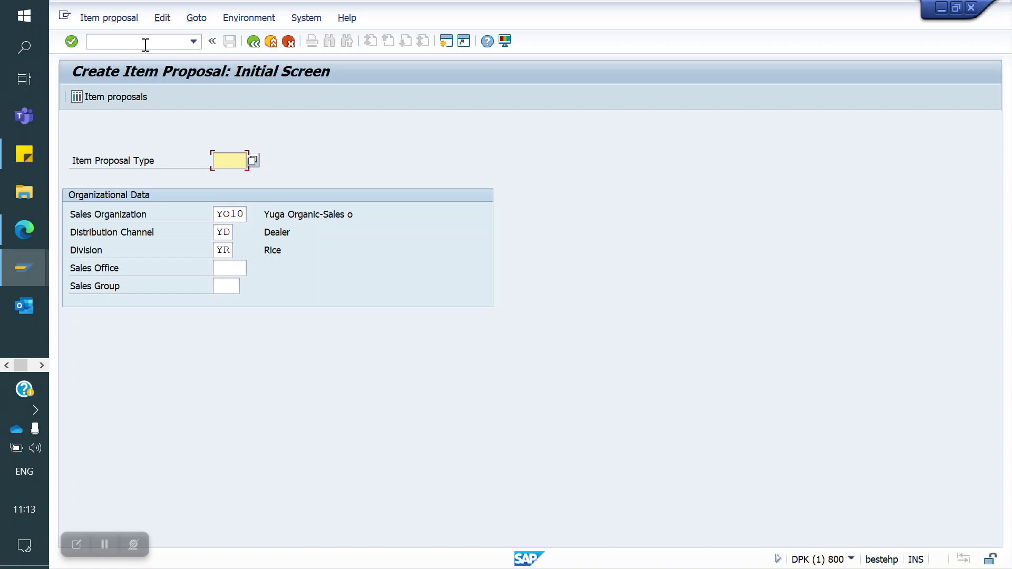
{"action": "type", "text": "Y1PV"}
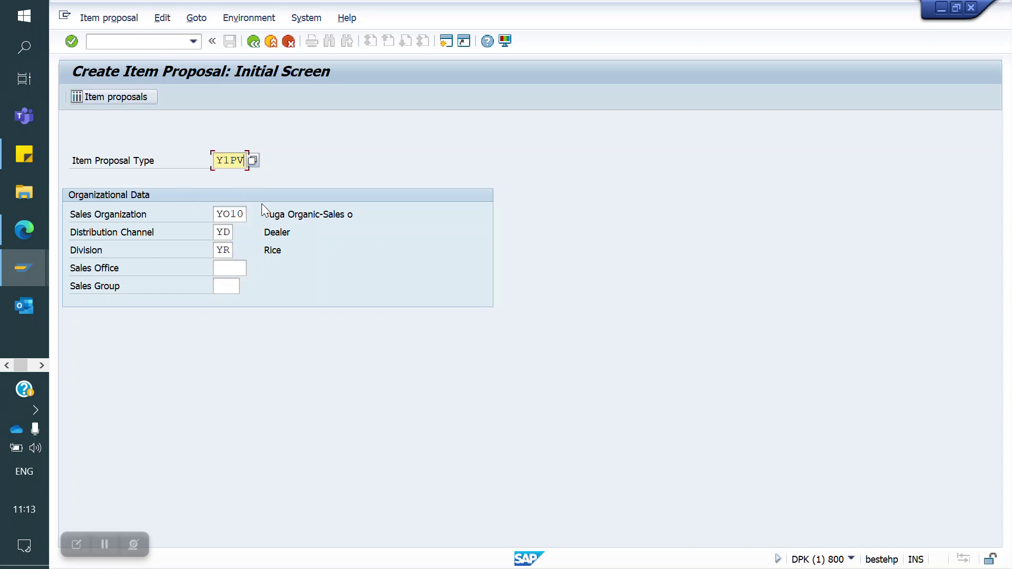
{"action": "key", "text": "Return"}
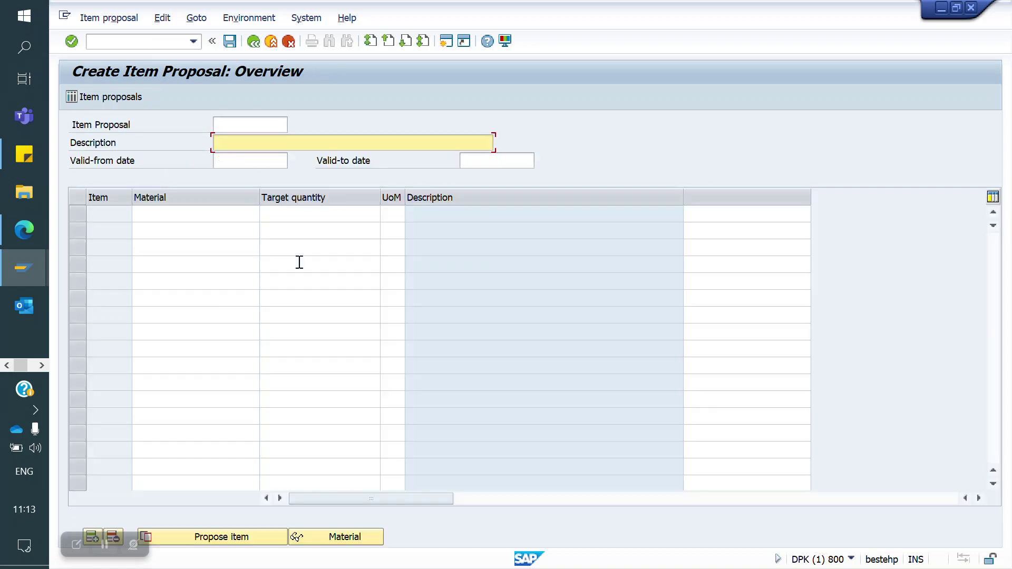
Step: Set the item proposal's description to "Item praposal FOR Nani org pvt"
{"action": "key", "text": "Down"}
{"action": "key", "text": "Down"}
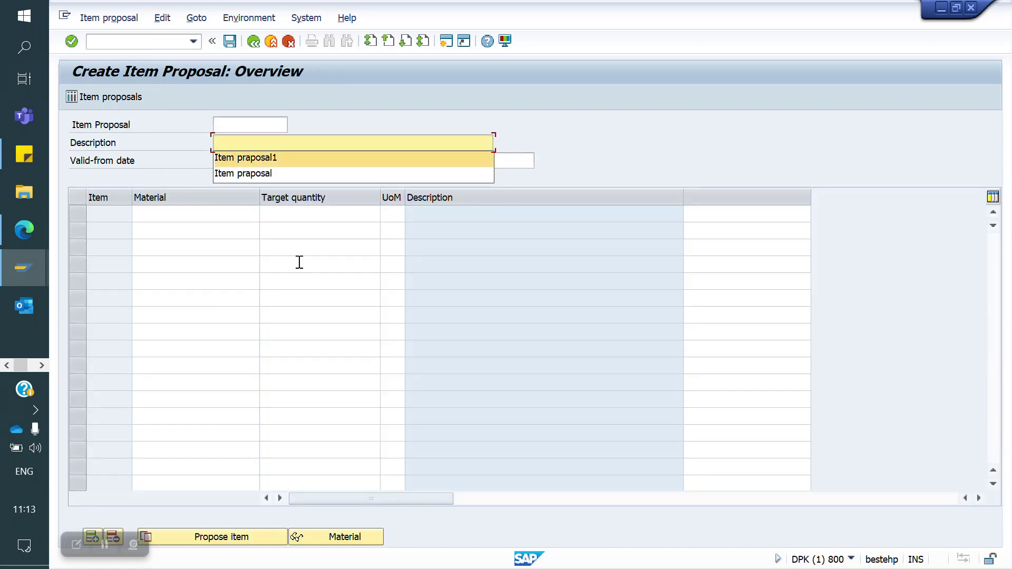
{"action": "key", "text": "Return"}
{"action": "type", "text": "FOR"}
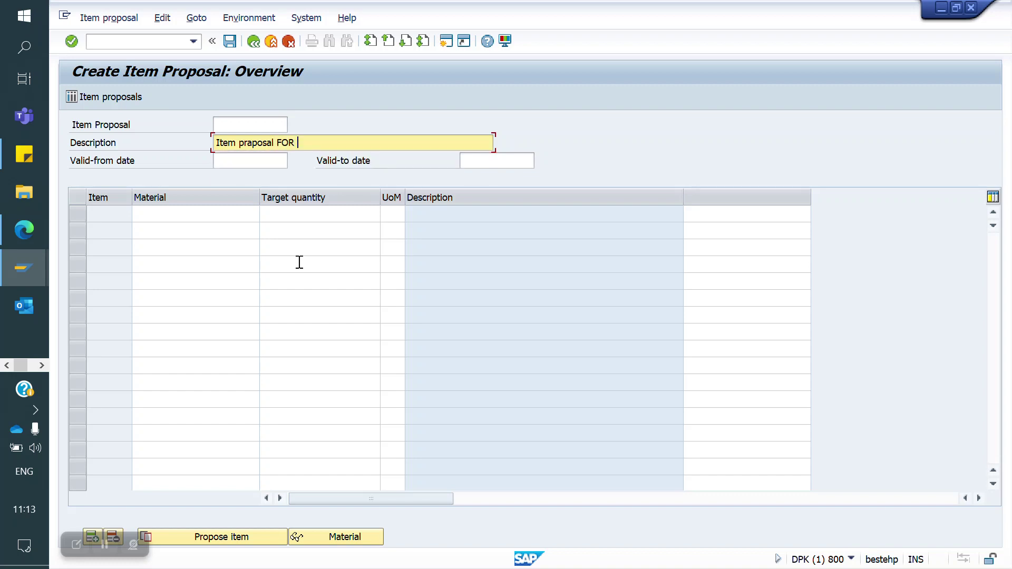
{"action": "type", "text": " Nani org pvt"}
Step: Enter materials 50065562, 50065639, 50065599 and 50065560 as the proposal's items and confirm them
{"action": "left_click", "coordinate": [204, 217]}
{"action": "key", "text": "Down"}
{"action": "key", "text": "Return"}
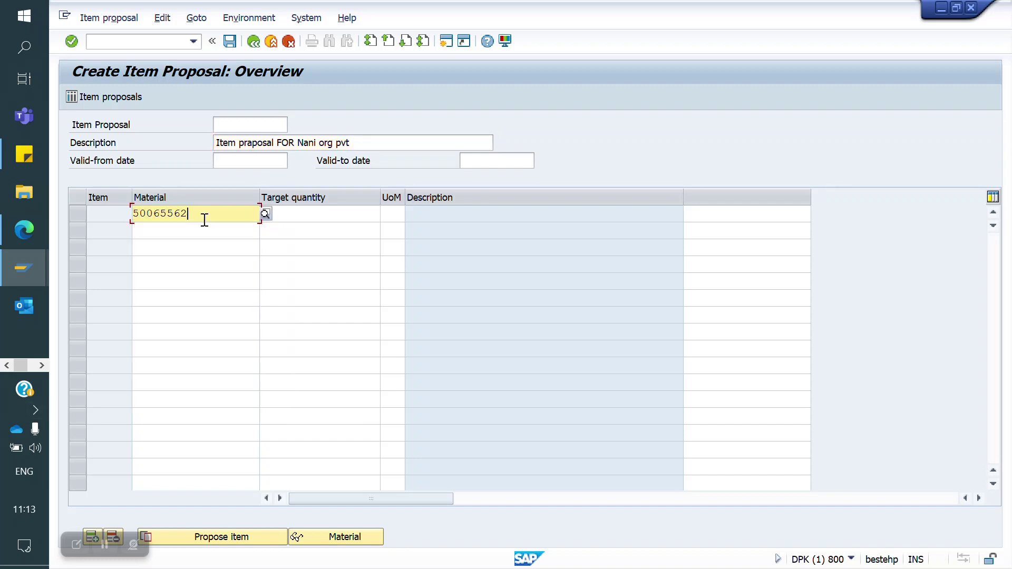
{"action": "key", "text": "Down"}
{"action": "key", "text": "Down"}
{"action": "key", "text": "Down"}
{"action": "key", "text": "Down"}
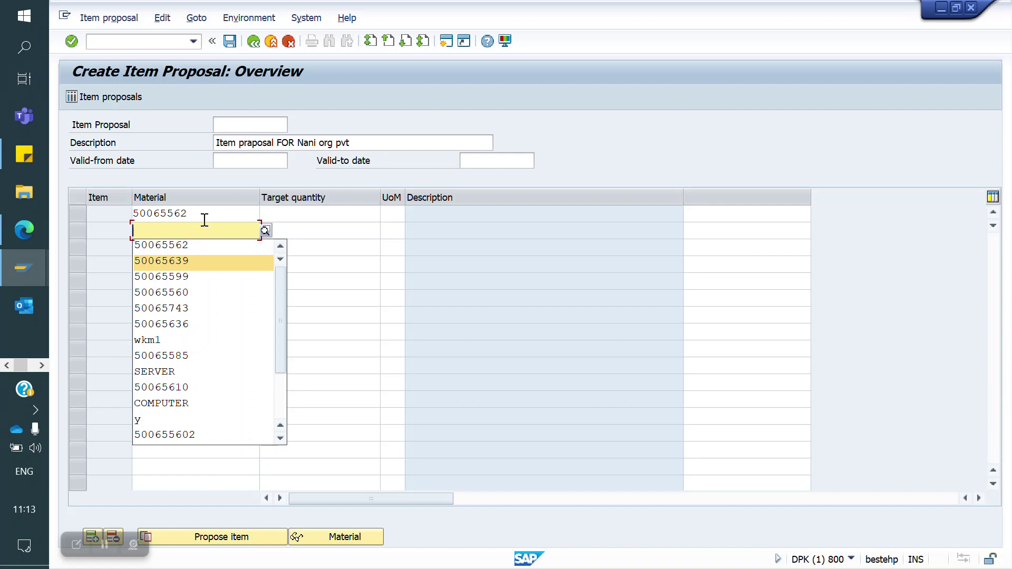
{"action": "key", "text": "Return"}
{"action": "key", "text": "Down"}
{"action": "key", "text": "Down"}
{"action": "key", "text": "Down"}
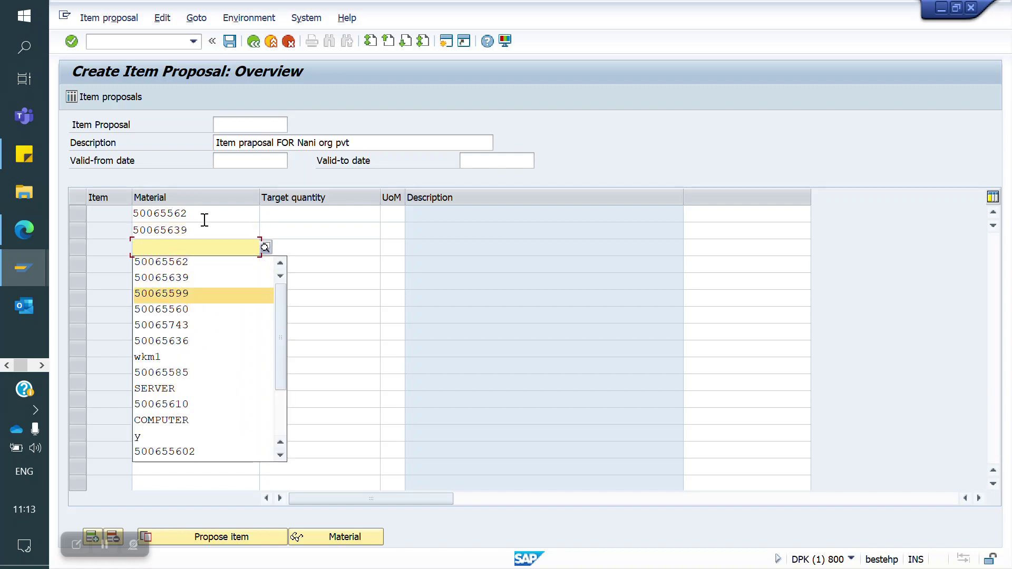
{"action": "key", "text": "Return"}
{"action": "key", "text": "Down"}
{"action": "key", "text": "Down"}
{"action": "key", "text": "Down"}
{"action": "key", "text": "Down"}
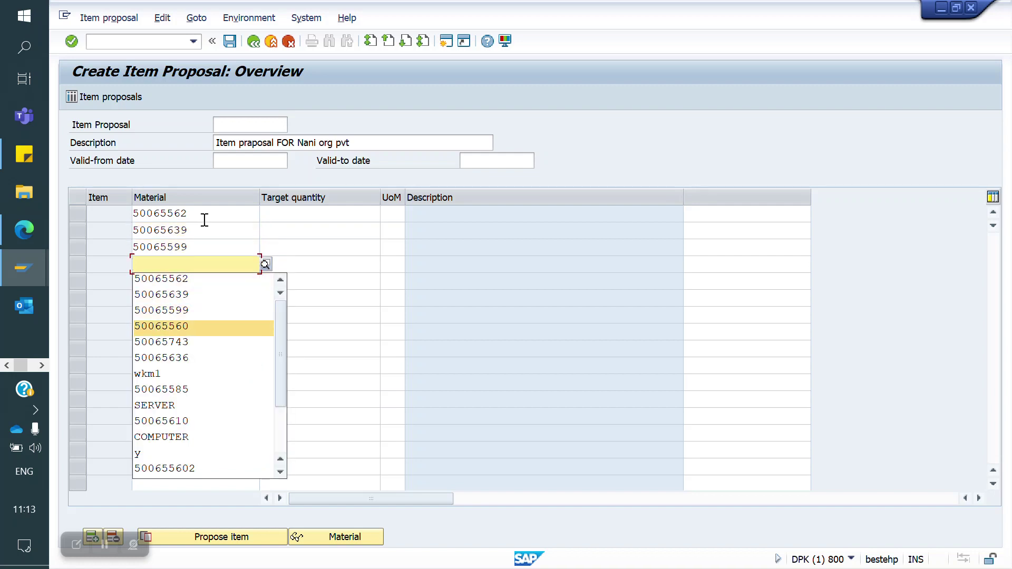
{"action": "key", "text": "Return"}
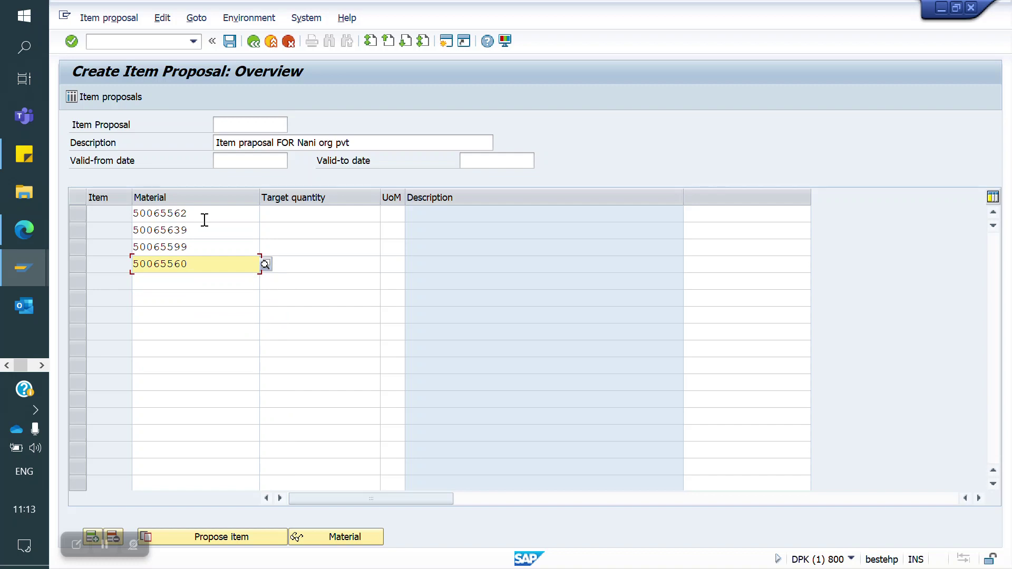
{"action": "key", "text": "Return"}
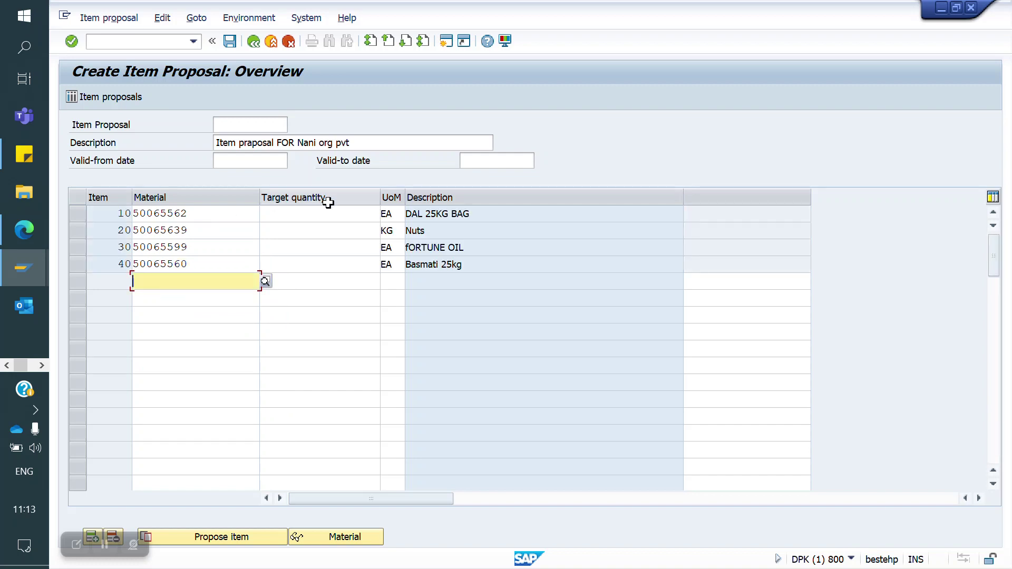
Step: Set the target quantities of the four items, in order, to 1, 3, 4 and 7
{"action": "left_click", "coordinate": [345, 219]}
{"action": "type", "text": "1"}
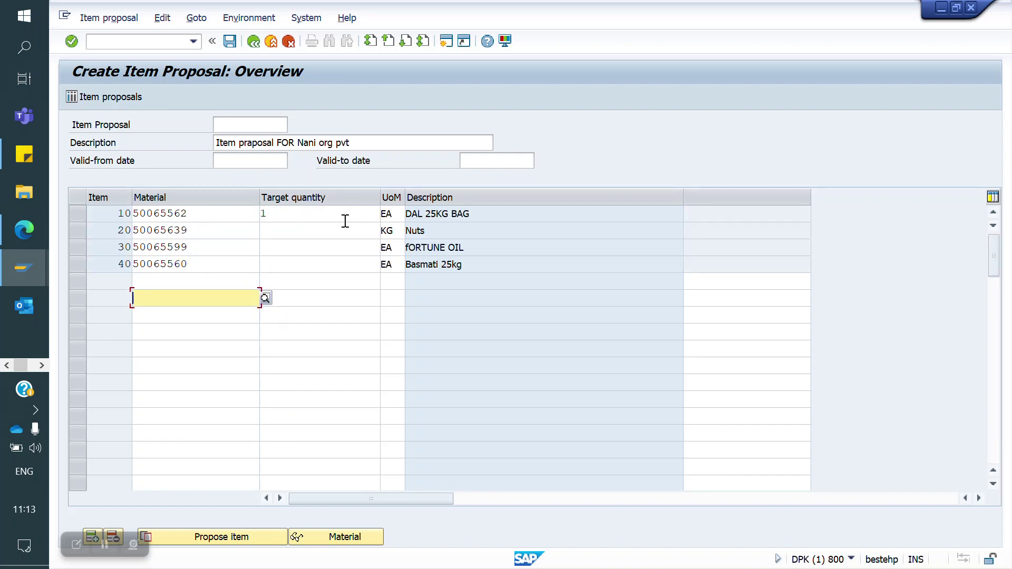
{"action": "left_click", "coordinate": [327, 228]}
{"action": "type", "text": "3"}
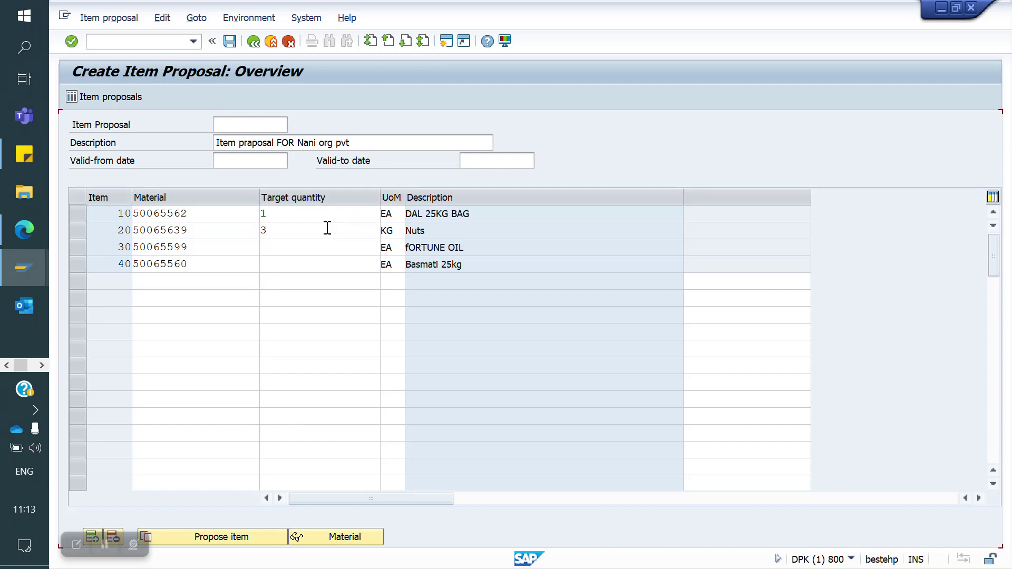
{"action": "left_click", "coordinate": [276, 248]}
{"action": "type", "text": "4"}
{"action": "left_click", "coordinate": [300, 267]}
{"action": "type", "text": "7"}
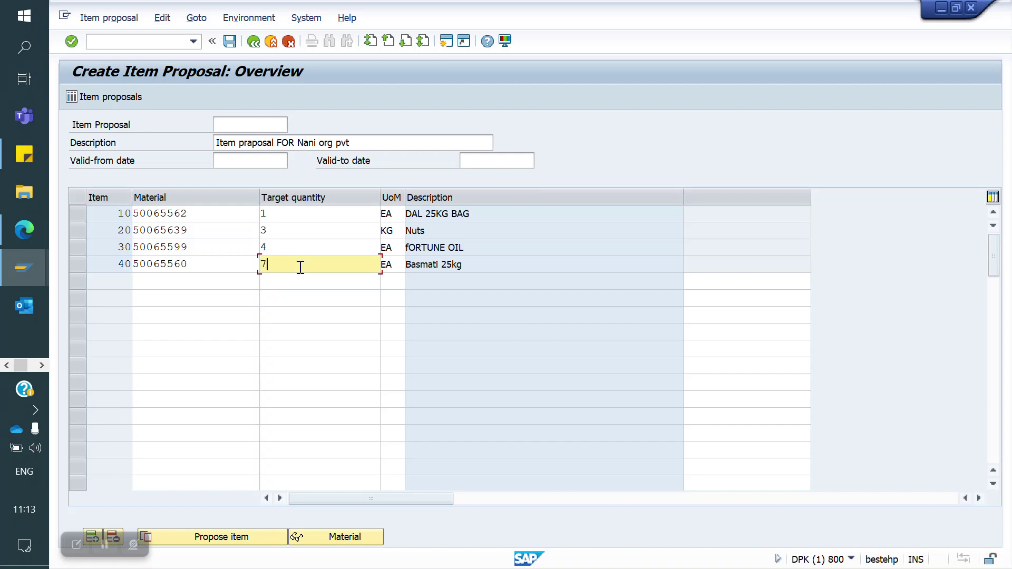
{"action": "key", "text": "Return"}
Step: Change the unit of measure of the Nuts item to EA and save the item proposal
{"action": "left_click", "coordinate": [401, 232]}
{"action": "key", "text": "BackSpace"}
{"action": "key", "text": "BackSpace"}
{"action": "type", "text": "EA"}
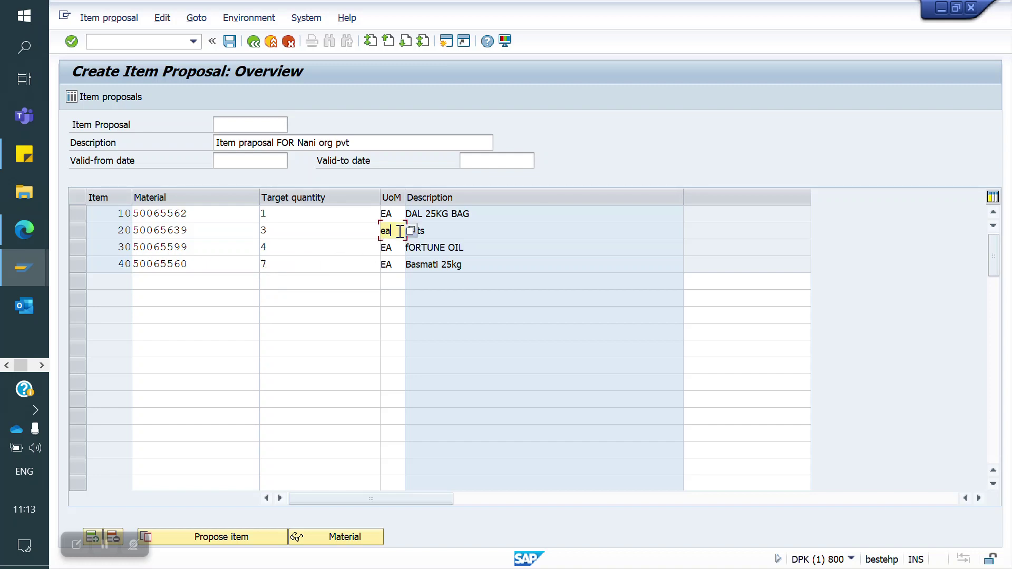
{"action": "key", "text": "Return"}
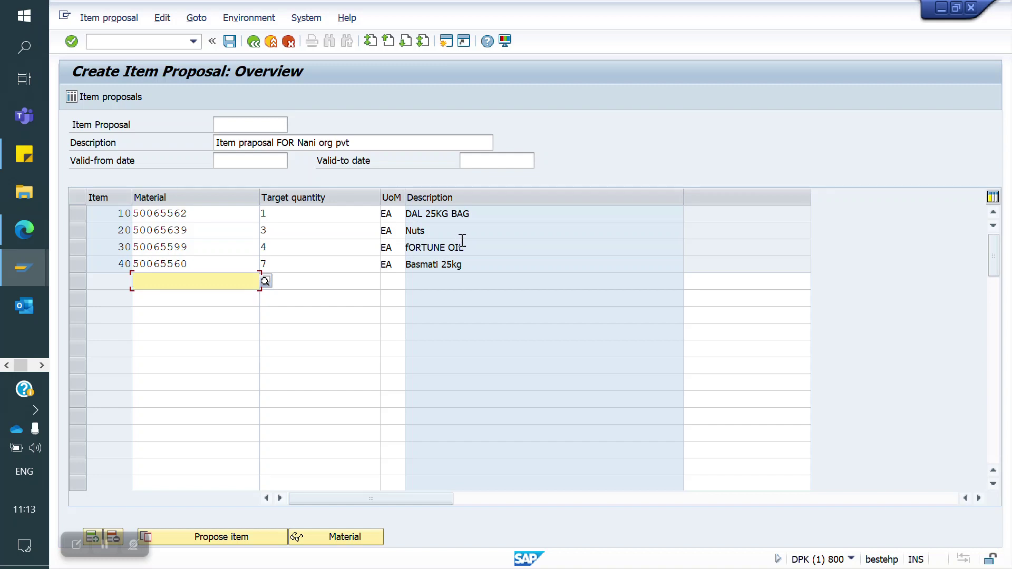
{"action": "left_click", "coordinate": [230, 41]}
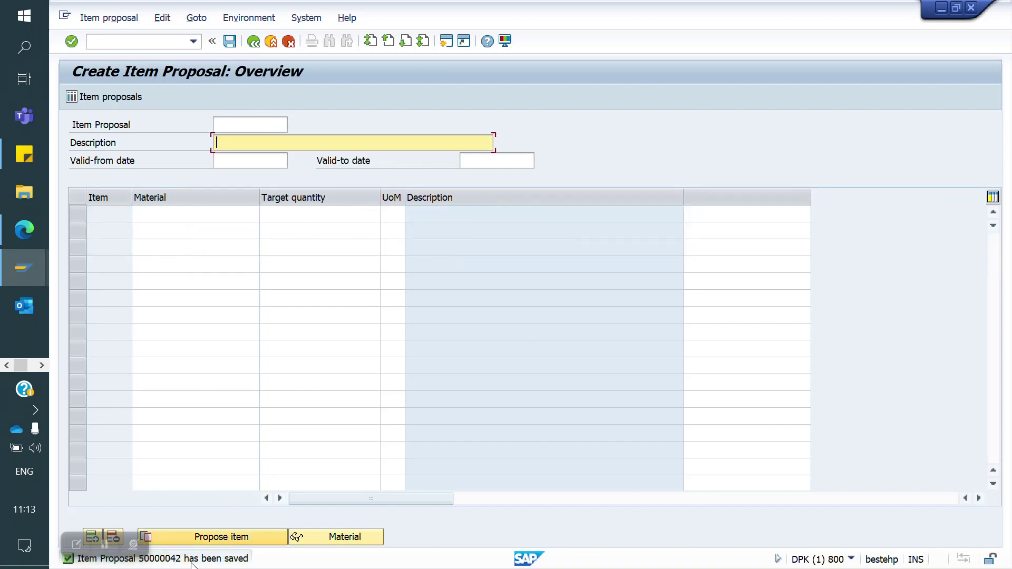
Step: Select the new item proposal's number in the details of the save message and close the details
{"action": "double_click", "coordinate": [168, 559]}
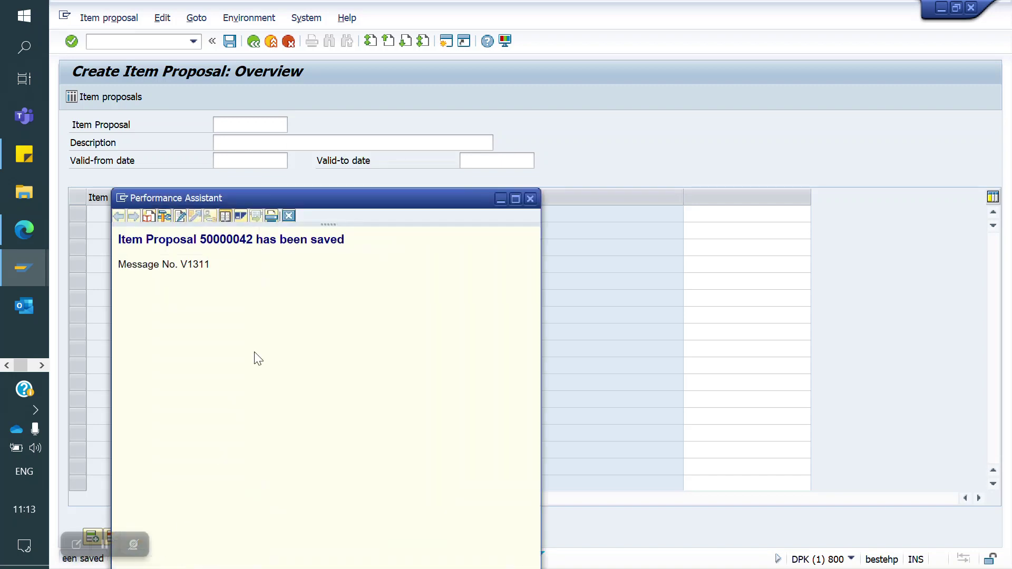
{"action": "double_click", "coordinate": [232, 240]}
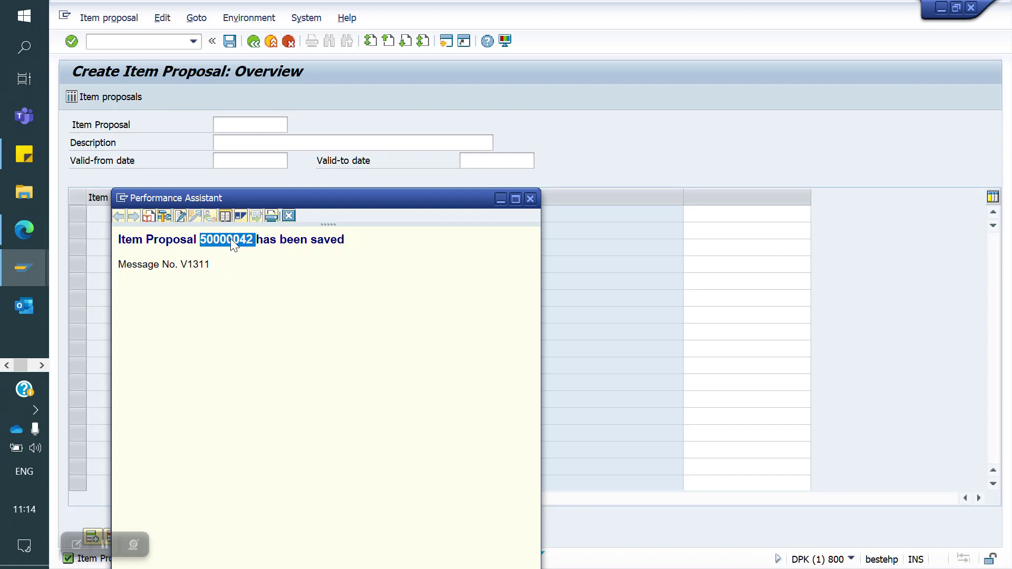
{"action": "left_click", "coordinate": [289, 216]}
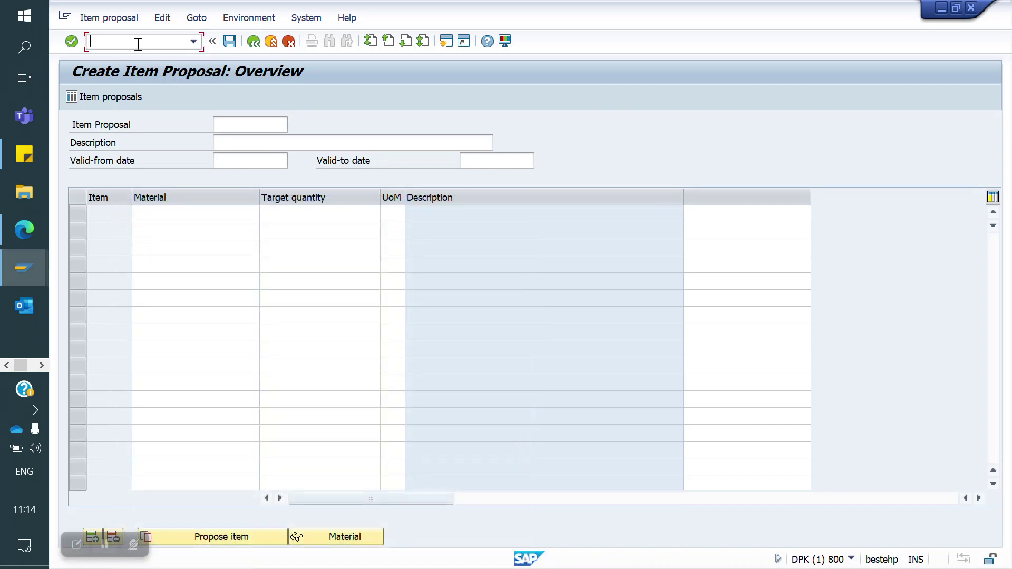
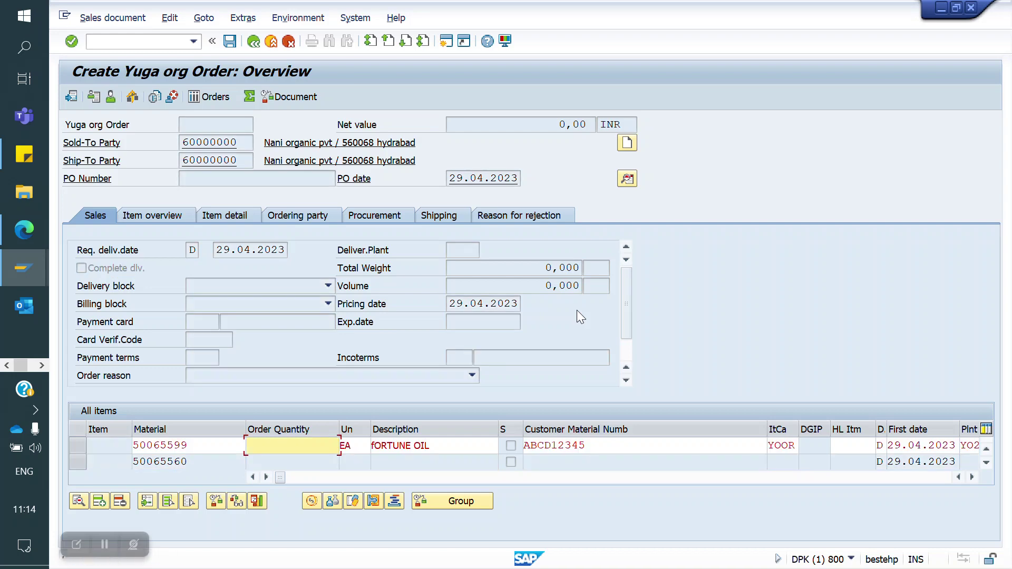
Step: Enter an order quantity of 1 for the fORTUNE OIL and Basmati 25kg items, continuing past the availability check
{"action": "type", "text": "1"}
{"action": "key", "text": "Return"}
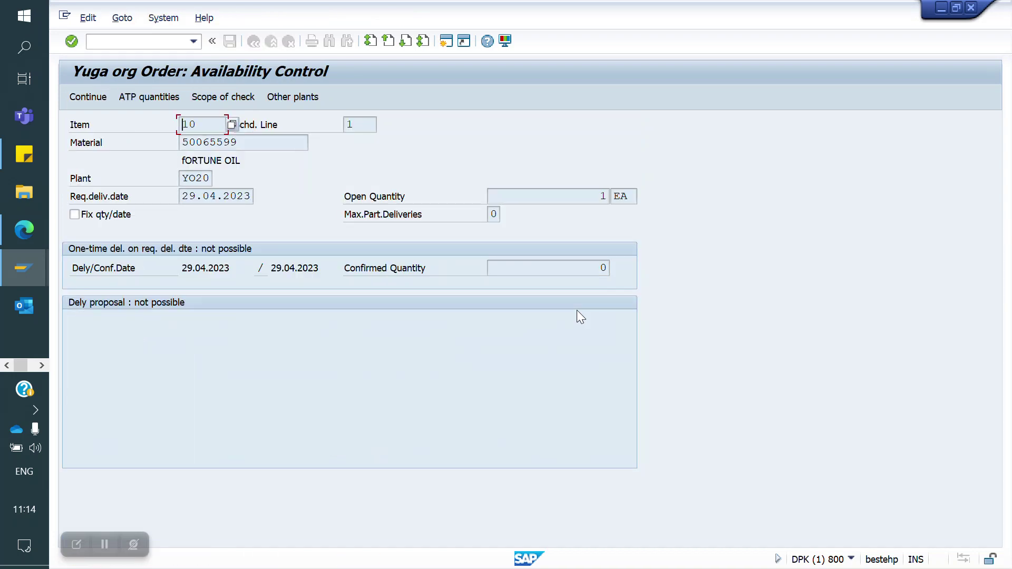
{"action": "left_click", "coordinate": [86, 104]}
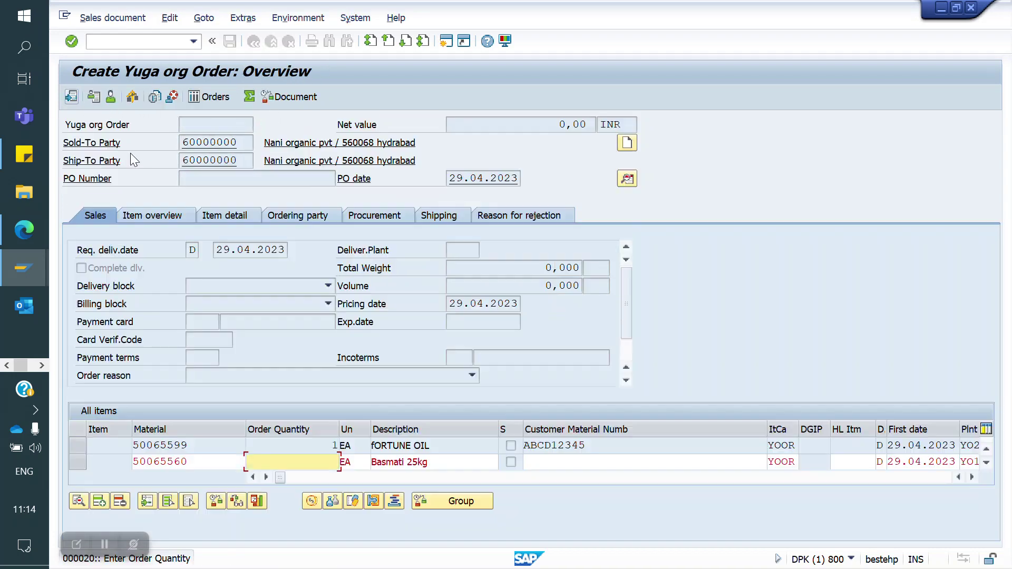
{"action": "type", "text": "1"}
{"action": "key", "text": "Return"}
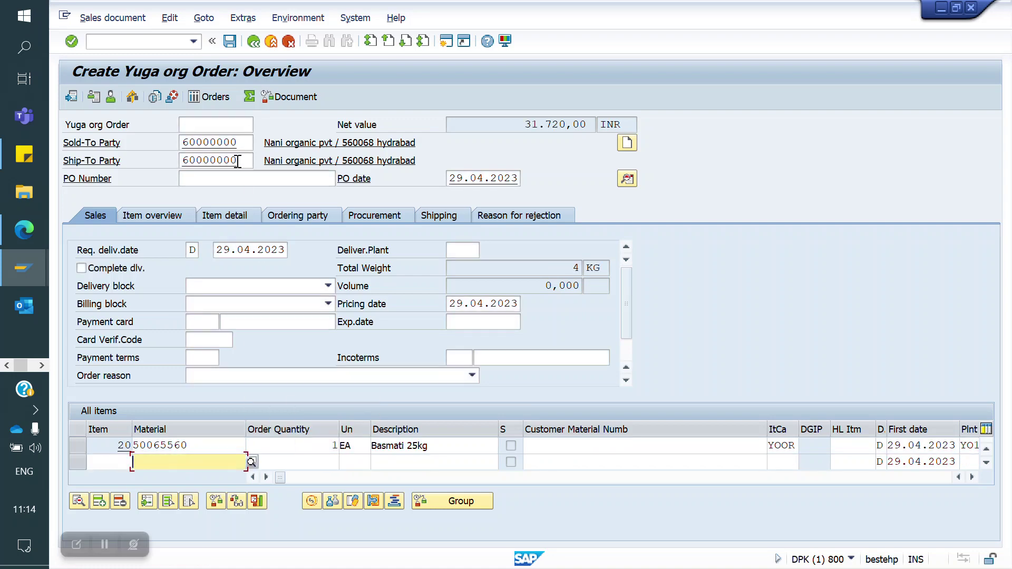
Step: Leave the sales order unsaved and open customer change with transaction XD02
{"action": "left_click", "coordinate": [123, 42]}
{"action": "type", "text": "/"}
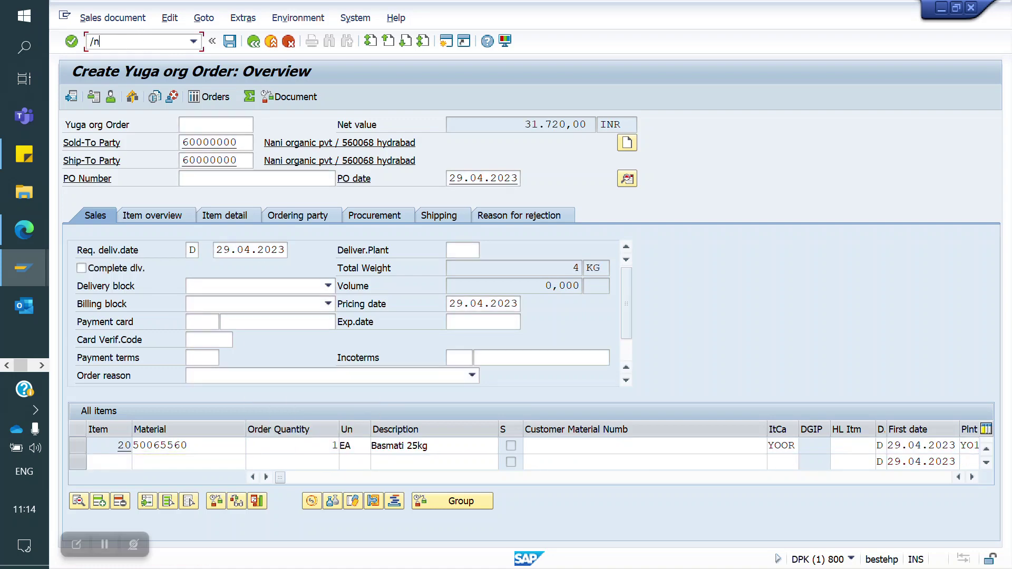
{"action": "type", "text": "nxd02"}
{"action": "key", "text": "Return"}
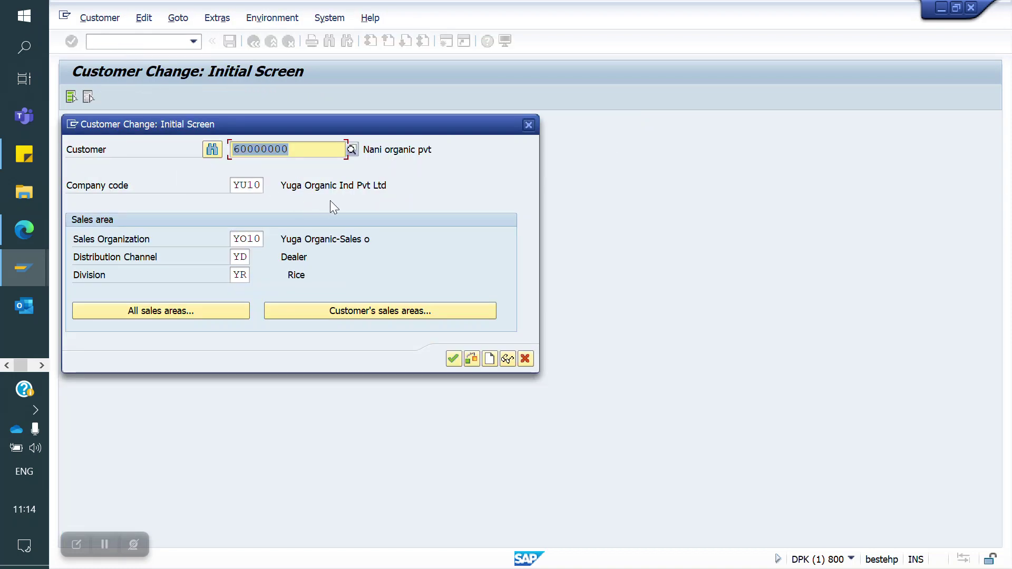
Step: Enter item proposal 50000042 in the sales area data of customer Nani organic pvt
{"action": "key", "text": "Return"}
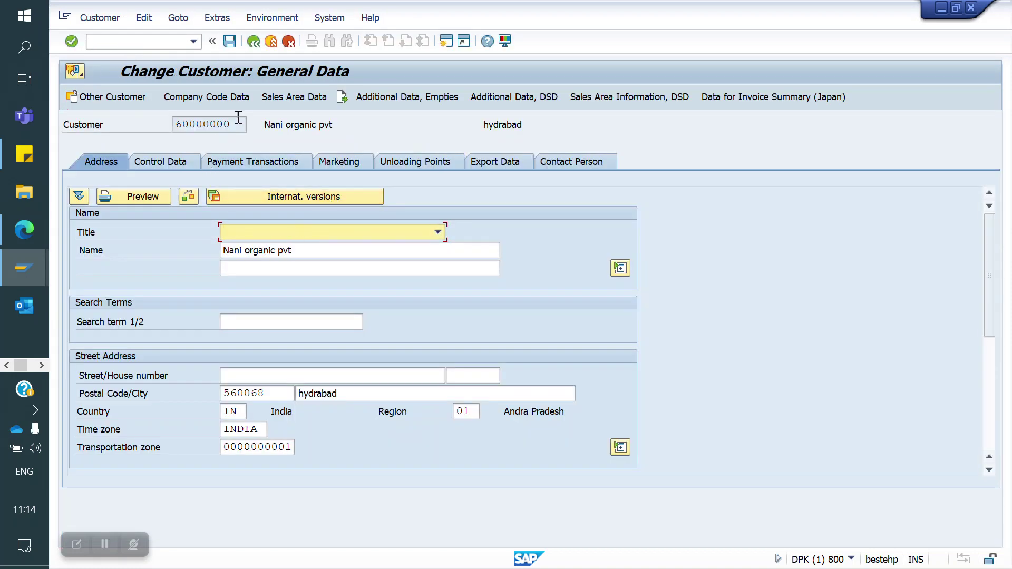
{"action": "left_click", "coordinate": [294, 97]}
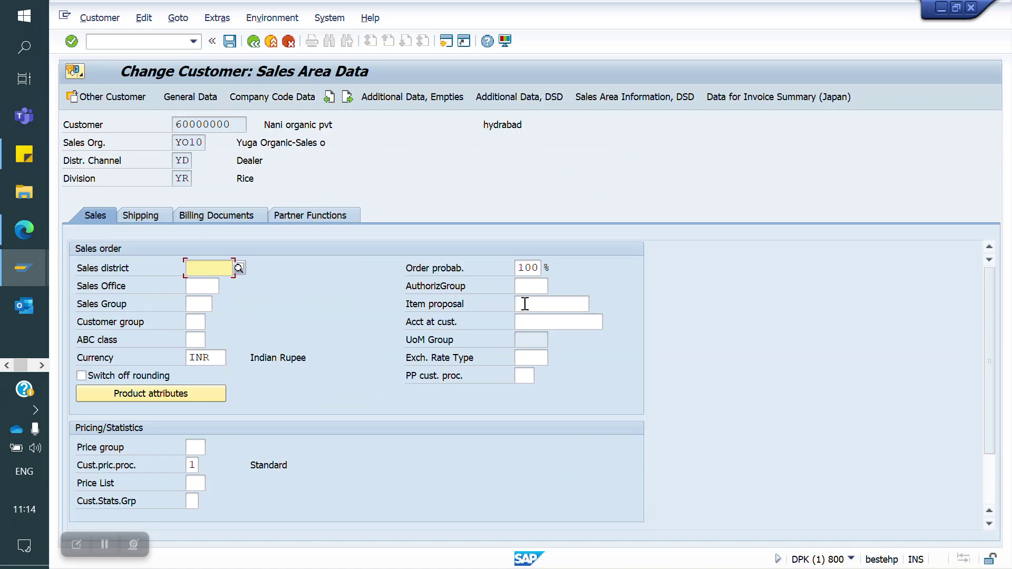
{"action": "left_click", "coordinate": [541, 306]}
{"action": "type", "text": "50000042"}
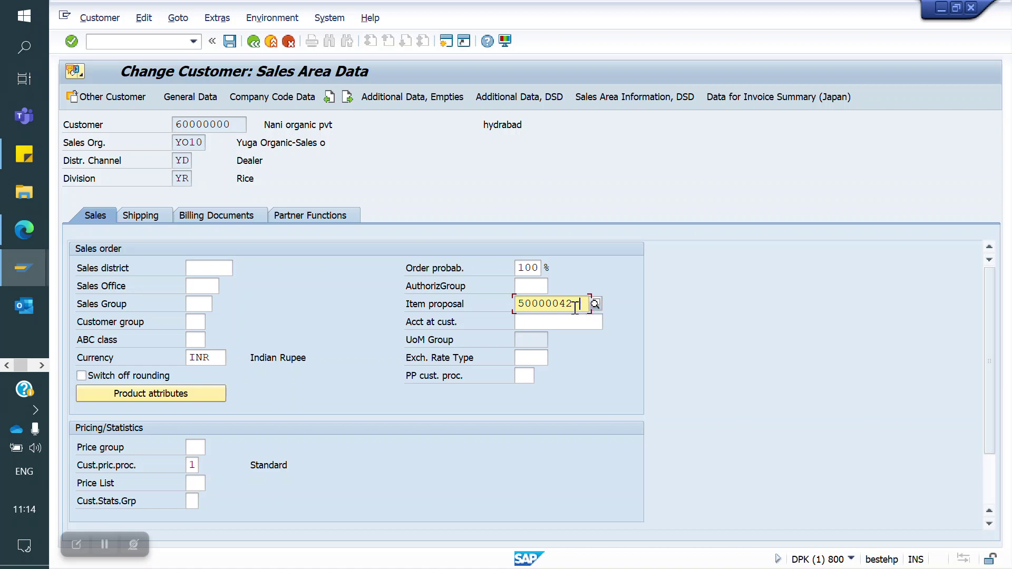
{"action": "key", "text": "Return"}
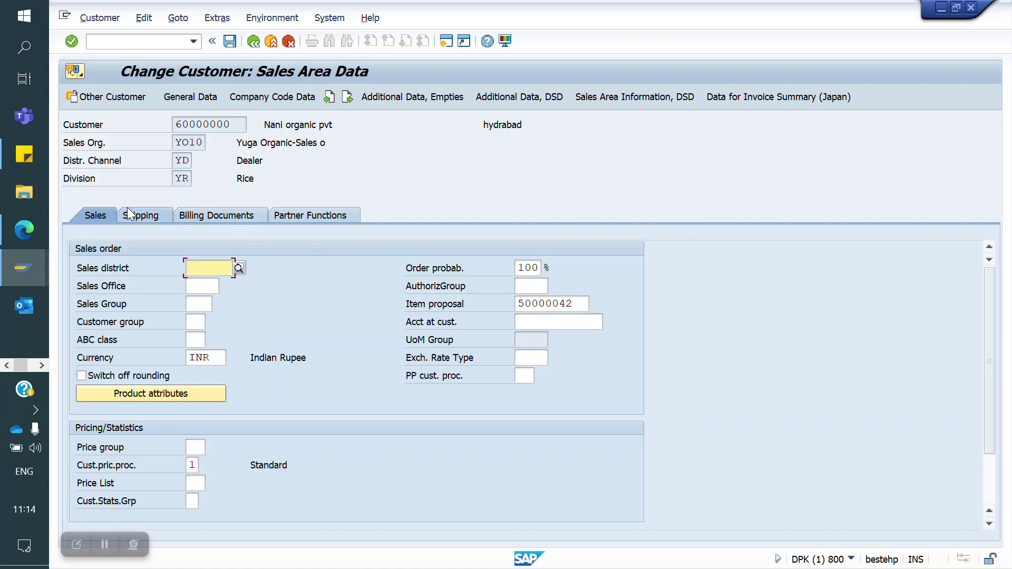
Step: Set the customer's delivering plant to YO10 in the shipping data, save the customer and leave customer change
{"action": "left_click", "coordinate": [147, 219]}
{"action": "left_click", "coordinate": [237, 303]}
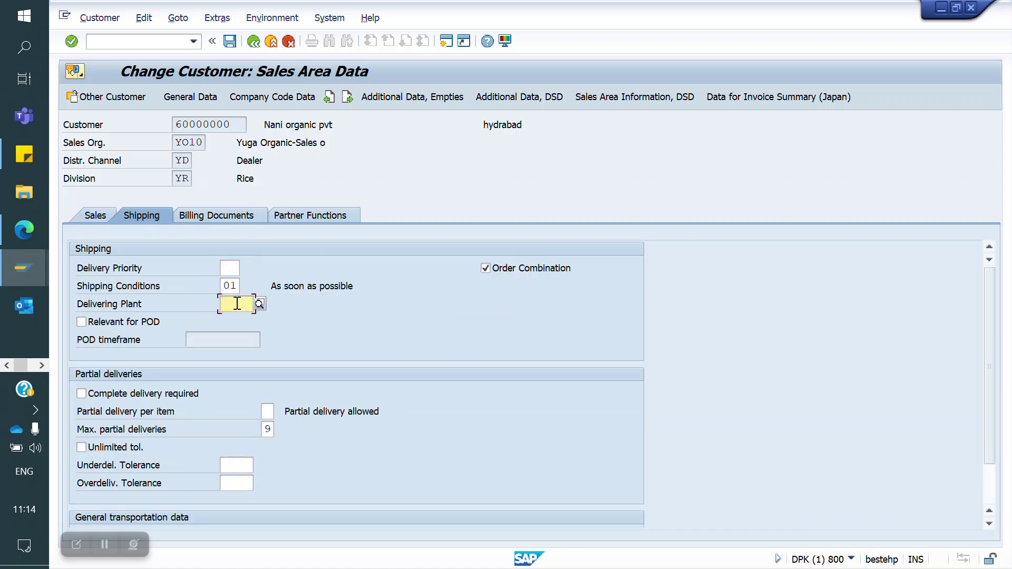
{"action": "key", "text": "Down"}
{"action": "key", "text": "Return"}
{"action": "key", "text": "Return"}
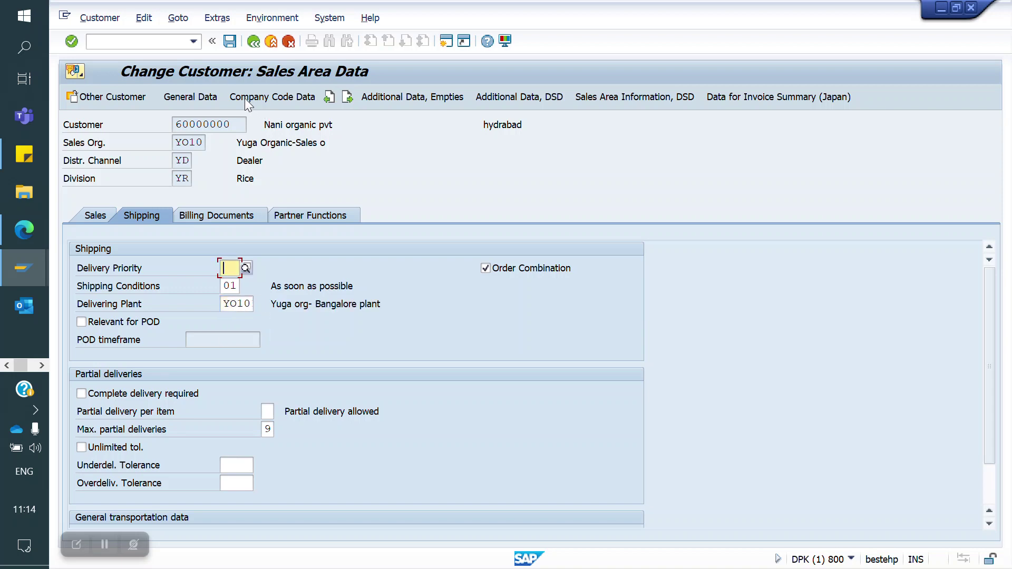
{"action": "left_click", "coordinate": [229, 41]}
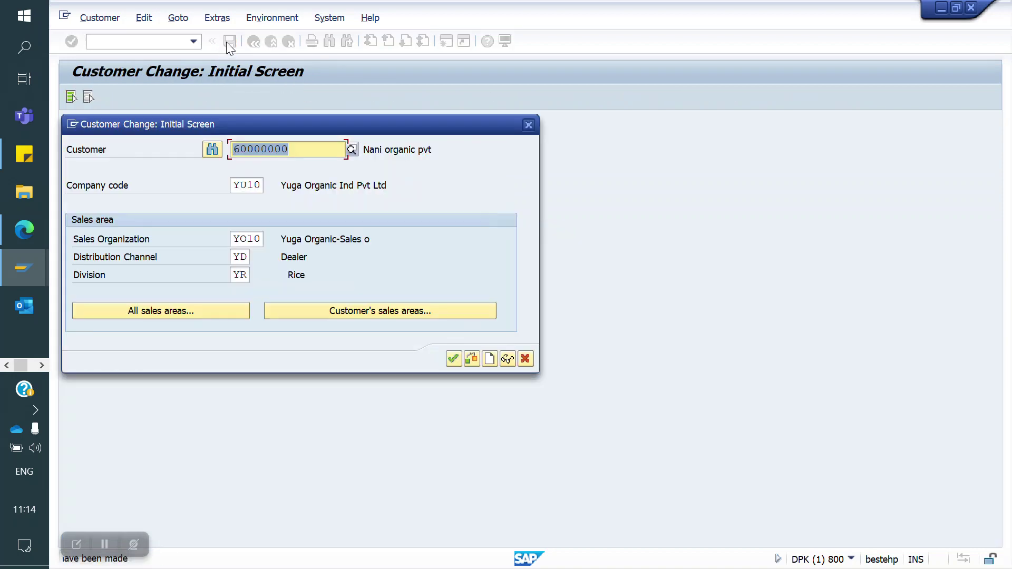
{"action": "left_click", "coordinate": [528, 126]}
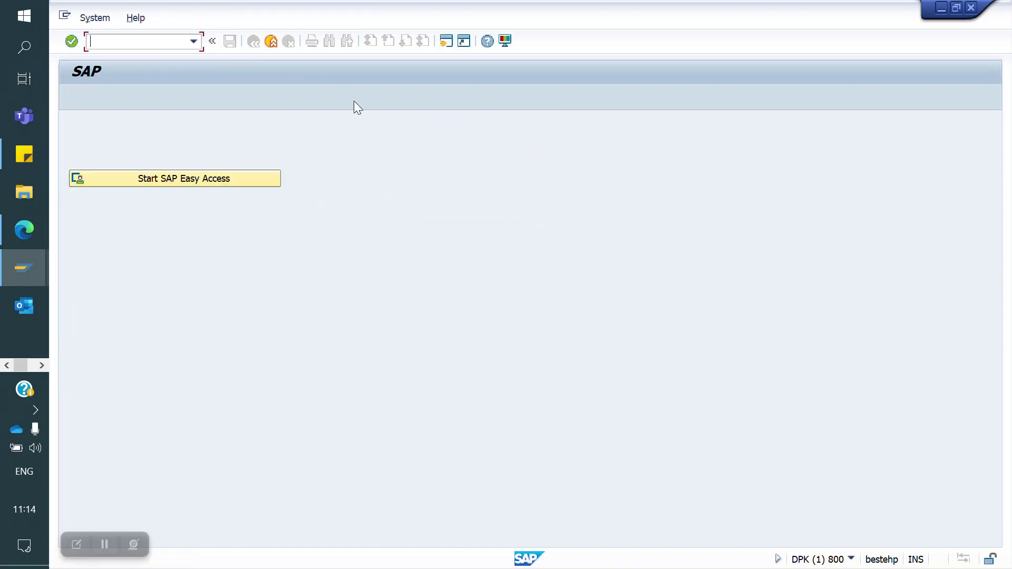
Step: Start a sales order of type YOOR with transaction VA01, using Nani organic pvt as the sold-to party
{"action": "type", "text": "va01"}
{"action": "key", "text": "Return"}
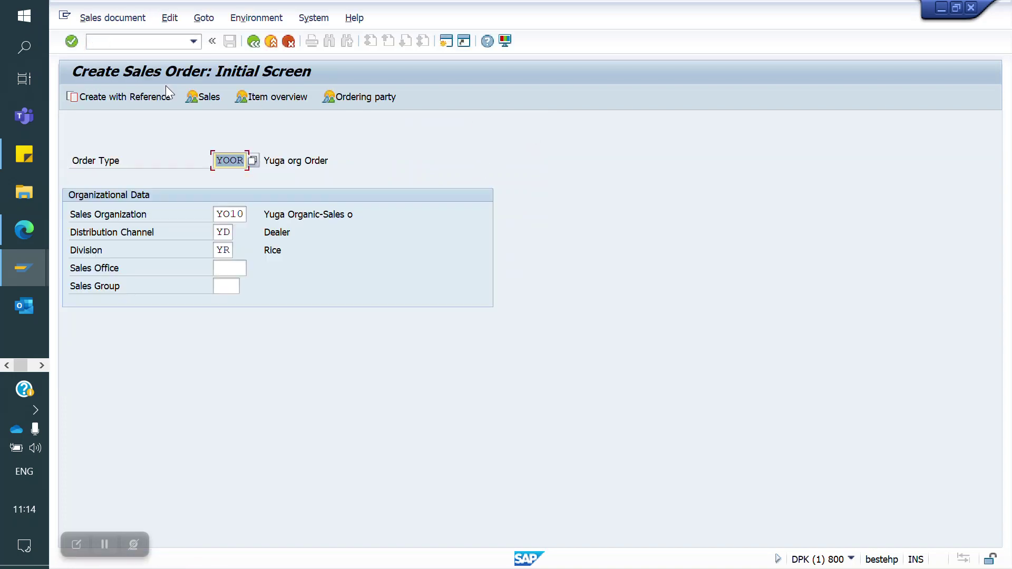
{"action": "key", "text": "Return"}
{"action": "key", "text": "BackSpace"}
{"action": "key", "text": "Down"}
{"action": "key", "text": "Return"}
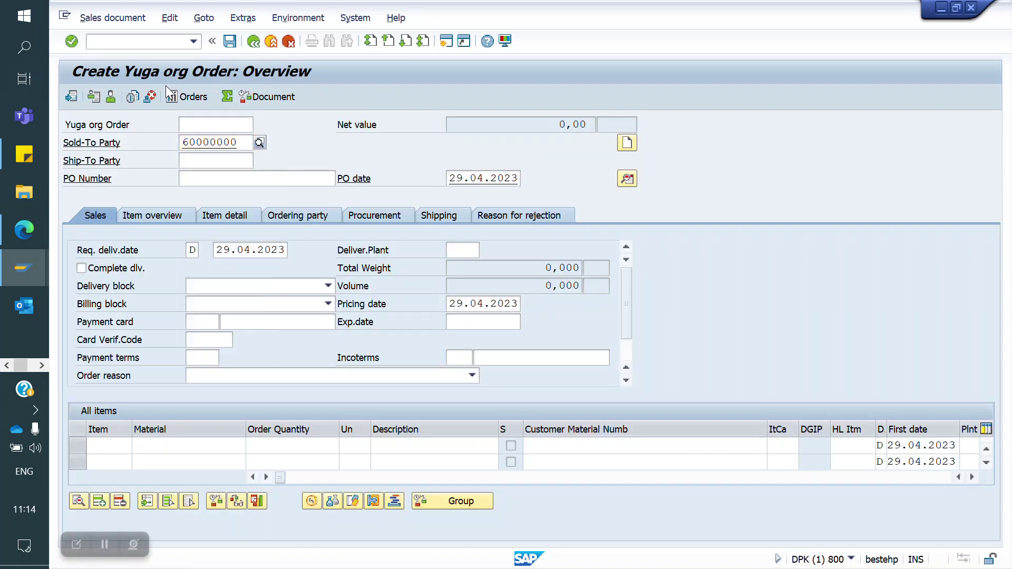
{"action": "key", "text": "Return"}
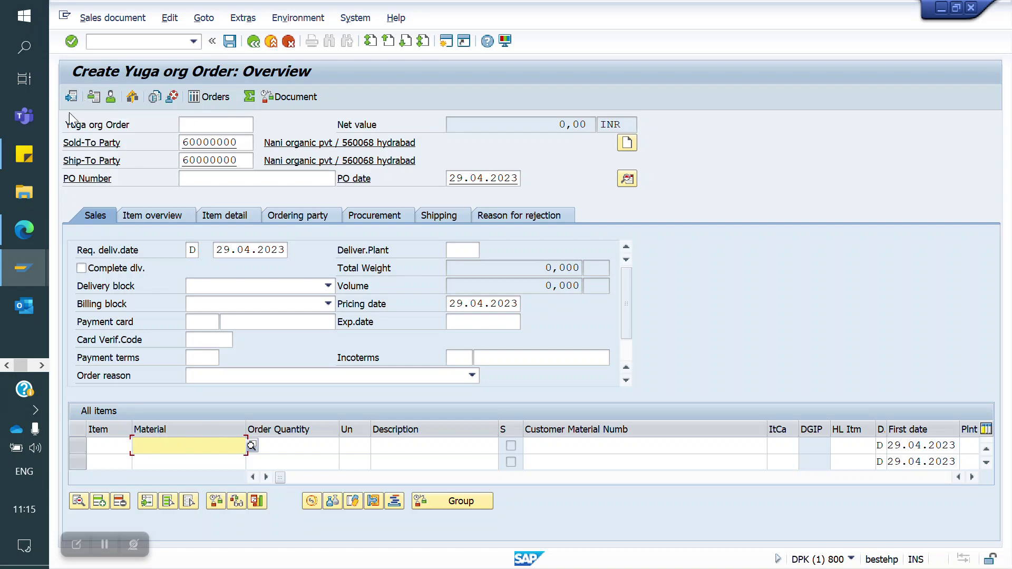
Step: Fill the sales order from the customer's item proposal with default quantities and display the item overview
{"action": "left_click", "coordinate": [72, 97]}
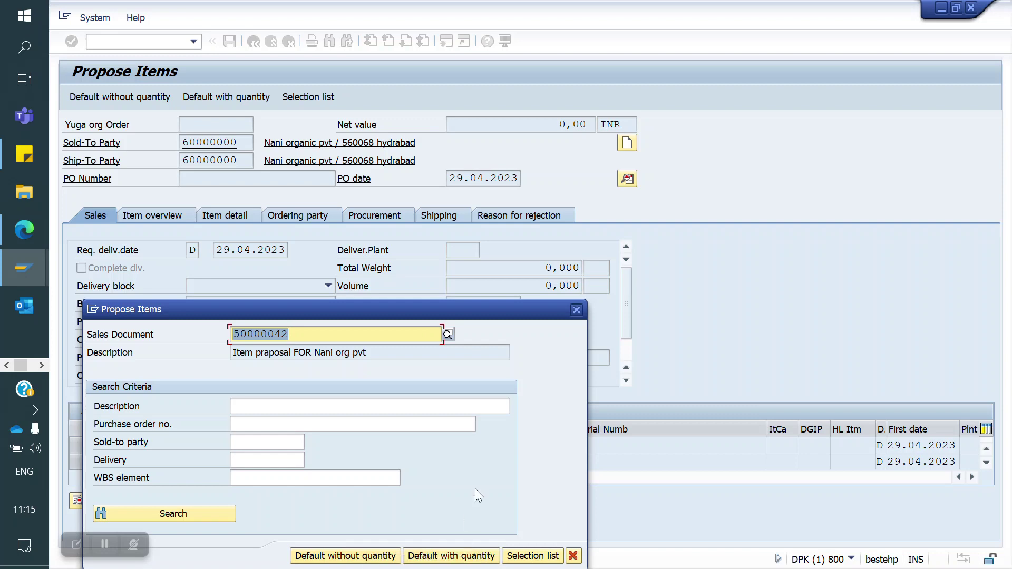
{"action": "left_click", "coordinate": [453, 556]}
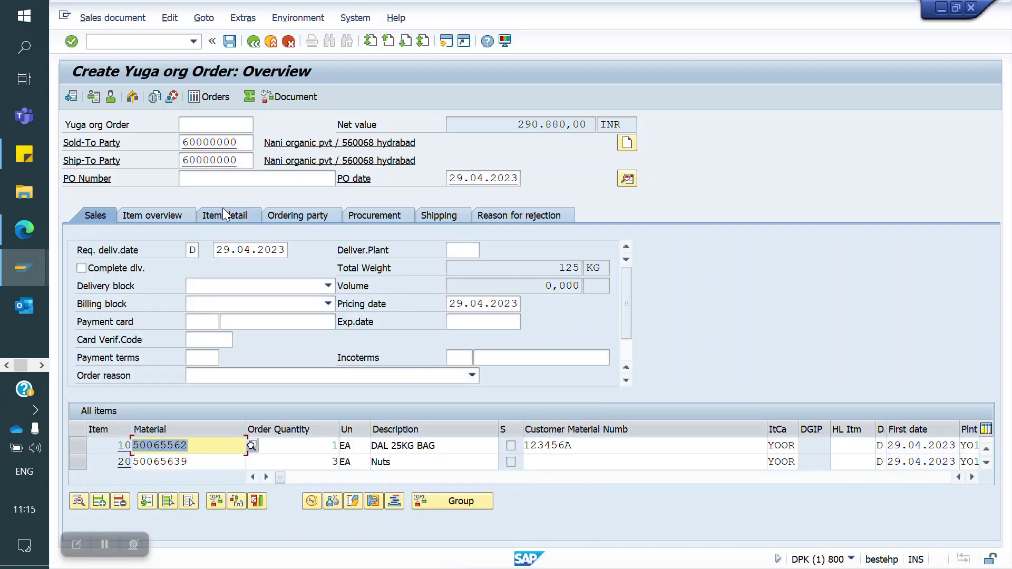
{"action": "left_click", "coordinate": [167, 216]}
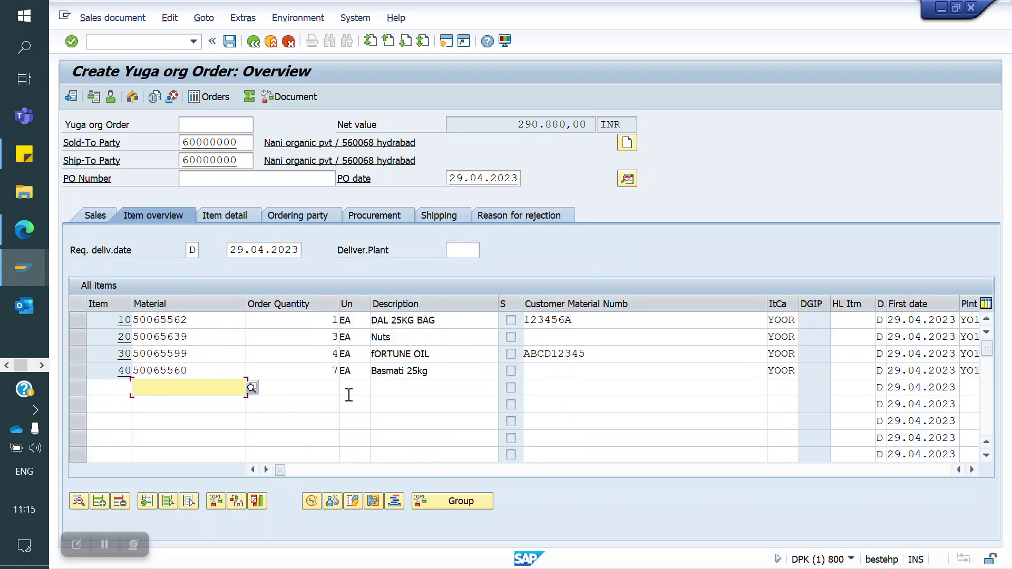
Step: Try to create the delivery directly from the sales order, and return from the incompletion log to the order
{"action": "left_click", "coordinate": [110, 19]}
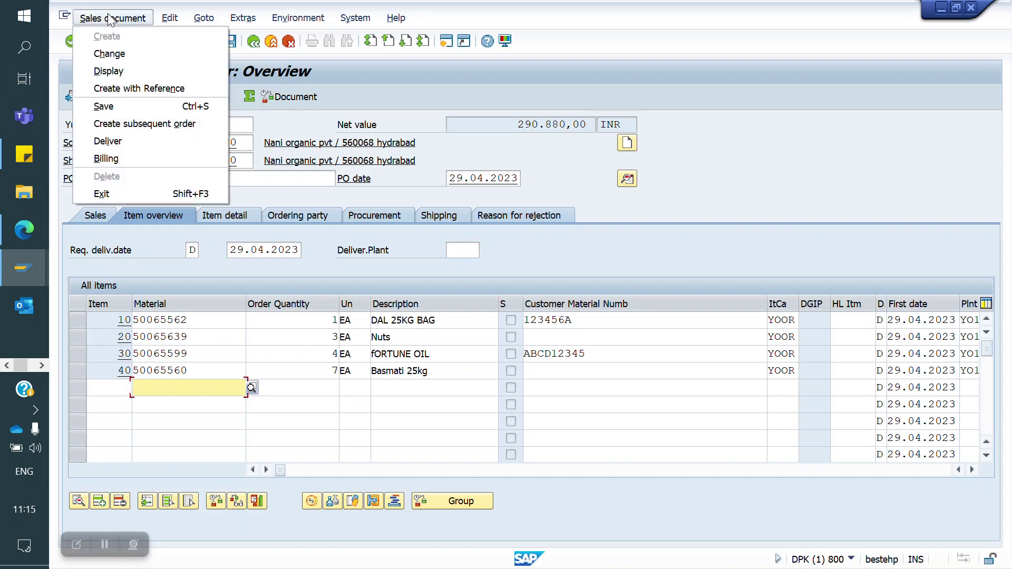
{"action": "left_click", "coordinate": [128, 144]}
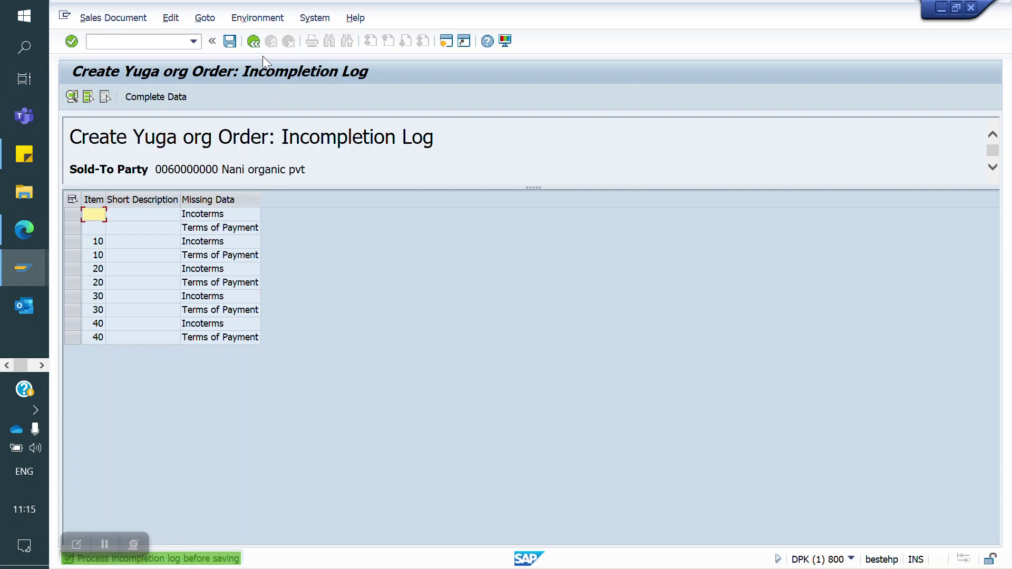
{"action": "left_click", "coordinate": [254, 41]}
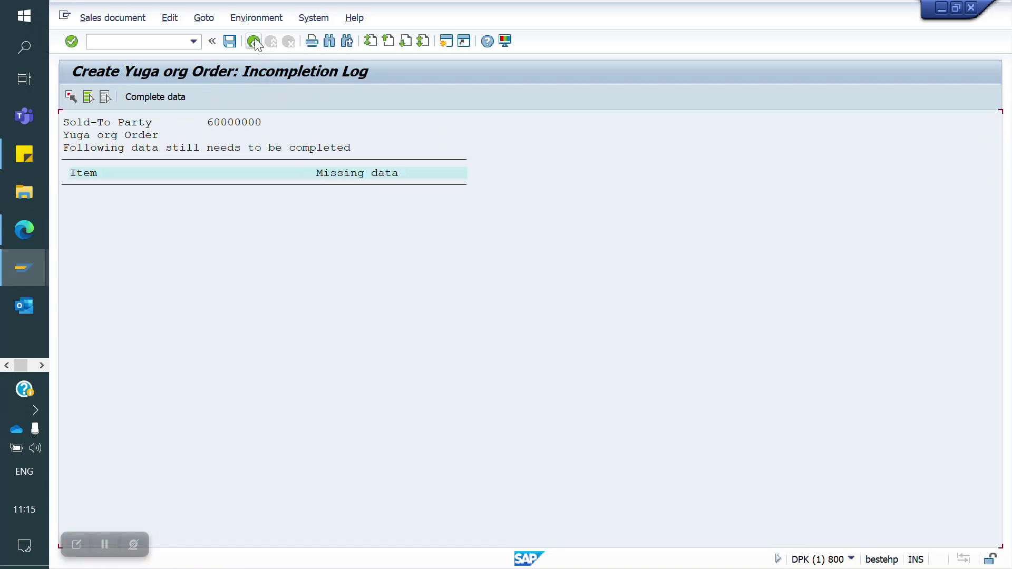
{"action": "left_click", "coordinate": [254, 41]}
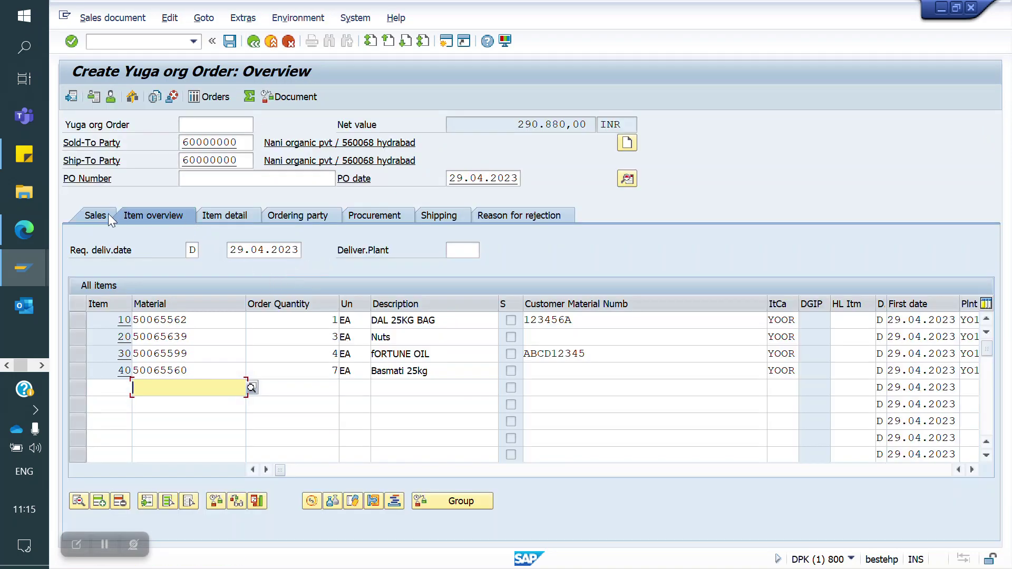
Step: Set the order's payment terms to 0001 and Incoterms to CIF bangalore, and create its outbound delivery
{"action": "left_click", "coordinate": [97, 216]}
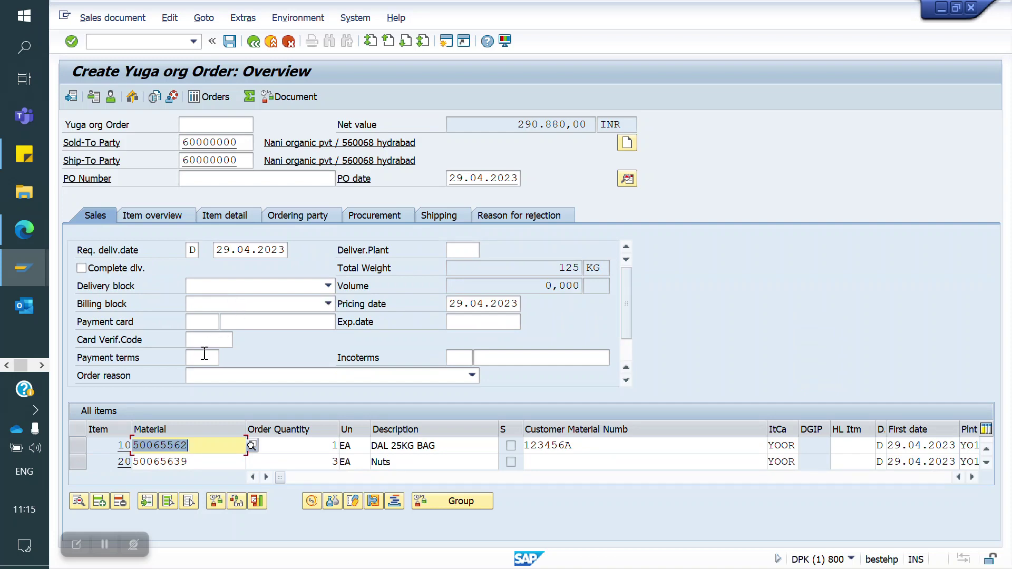
{"action": "left_click", "coordinate": [204, 354]}
{"action": "key", "text": "Down"}
{"action": "key", "text": "Return"}
{"action": "key", "text": "Tab"}
{"action": "key", "text": "Down"}
{"action": "key", "text": "Return"}
{"action": "key", "text": "Tab"}
{"action": "key", "text": "Down"}
{"action": "key", "text": "Return"}
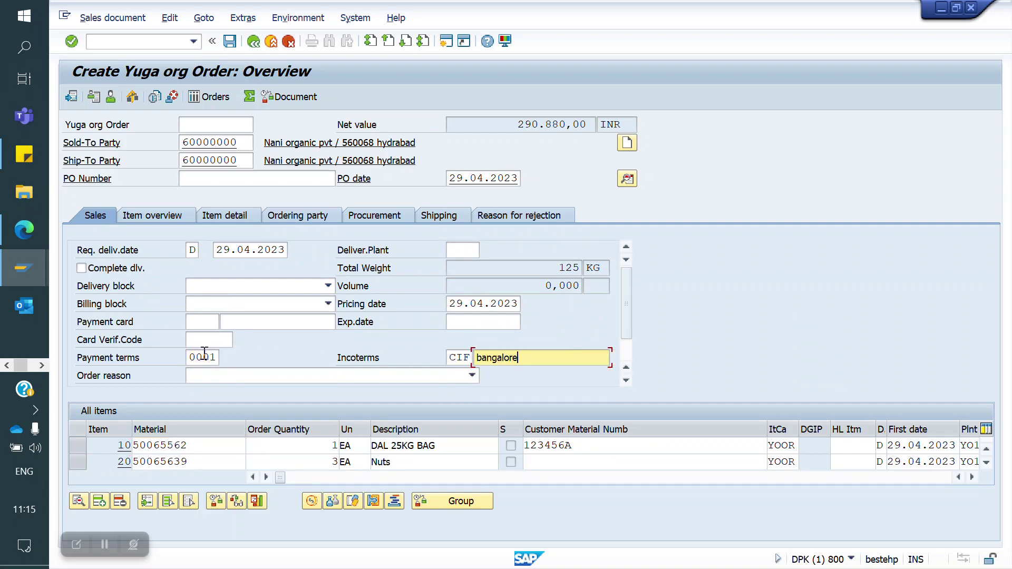
{"action": "key", "text": "Return"}
{"action": "key", "text": "Return"}
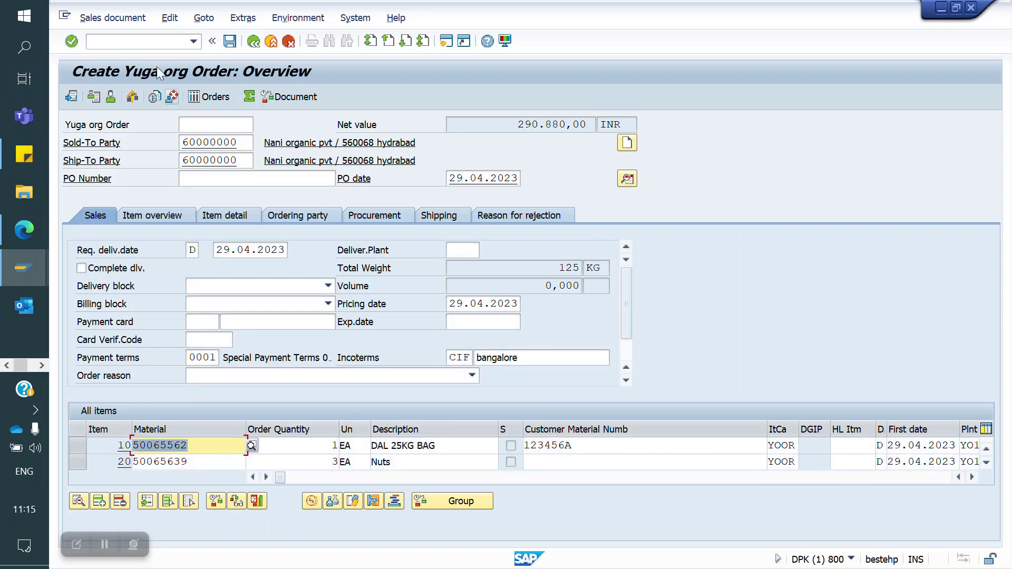
{"action": "left_click", "coordinate": [109, 17]}
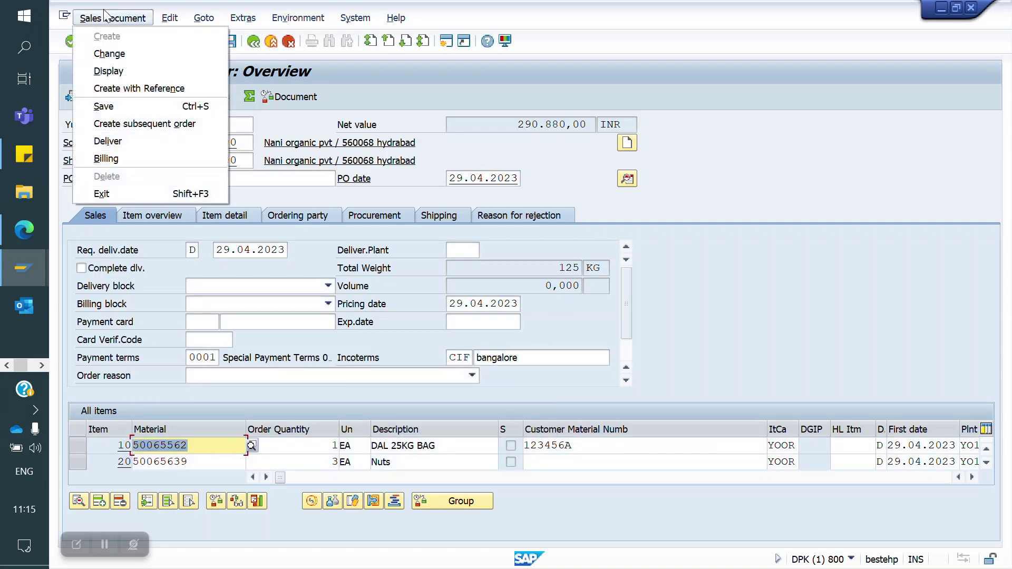
{"action": "left_click", "coordinate": [138, 144]}
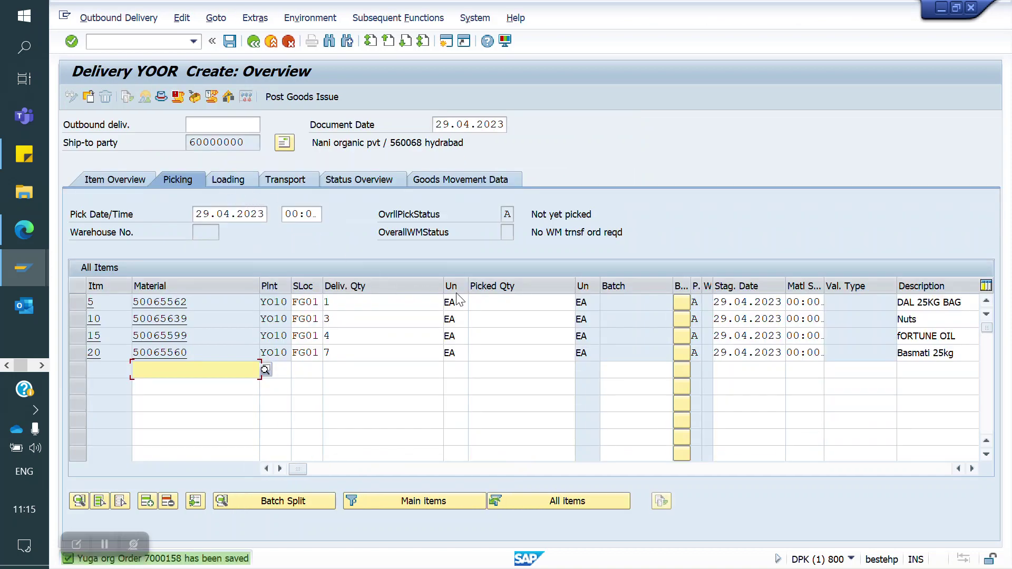
Step: Enter picked quantities 1 for DAL 25KG BAG, 3 for Nuts, 4 for fORTUNE OIL and 7 for Basmati 25kg, and post goods issue
{"action": "left_click", "coordinate": [485, 298]}
{"action": "type", "text": "1"}
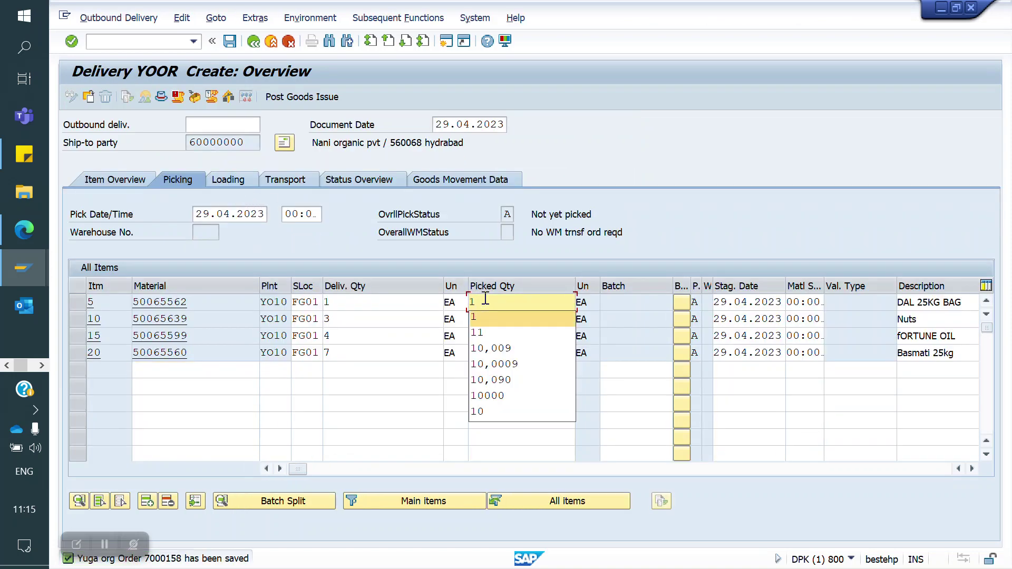
{"action": "key", "text": "Down"}
{"action": "type", "text": "3"}
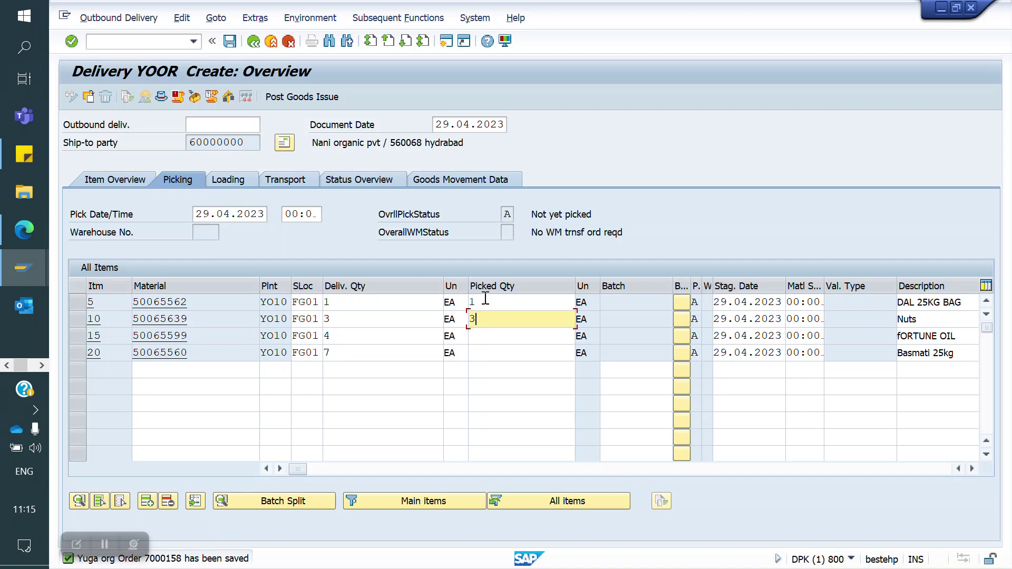
{"action": "key", "text": "Down"}
{"action": "type", "text": "4"}
{"action": "key", "text": "Down"}
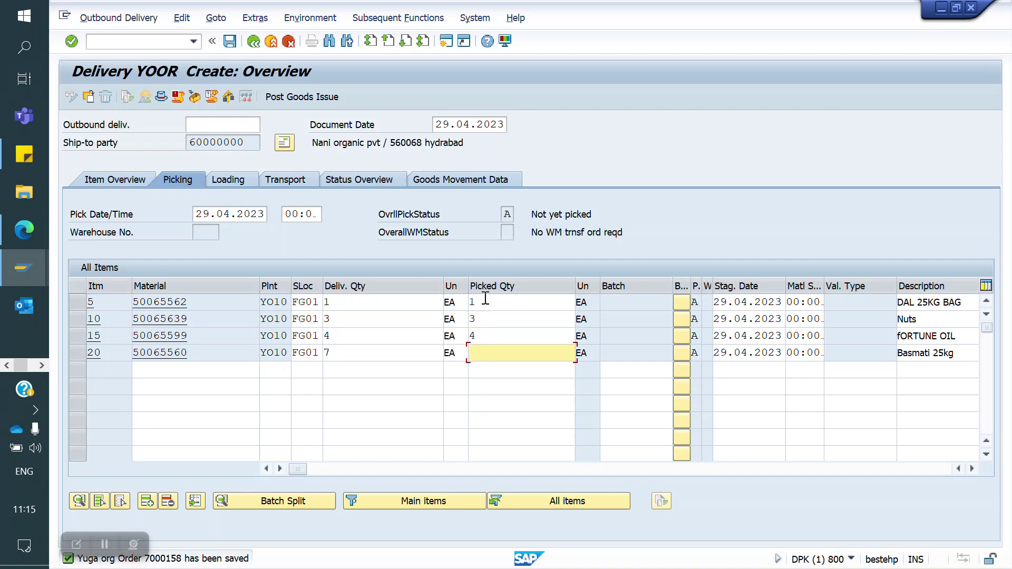
{"action": "type", "text": "7"}
{"action": "key", "text": "Return"}
{"action": "left_click", "coordinate": [296, 97]}
Step: Create the billing document for the new delivery with transaction VF01 and save it
{"action": "left_click", "coordinate": [141, 42]}
{"action": "type", "text": "/"}
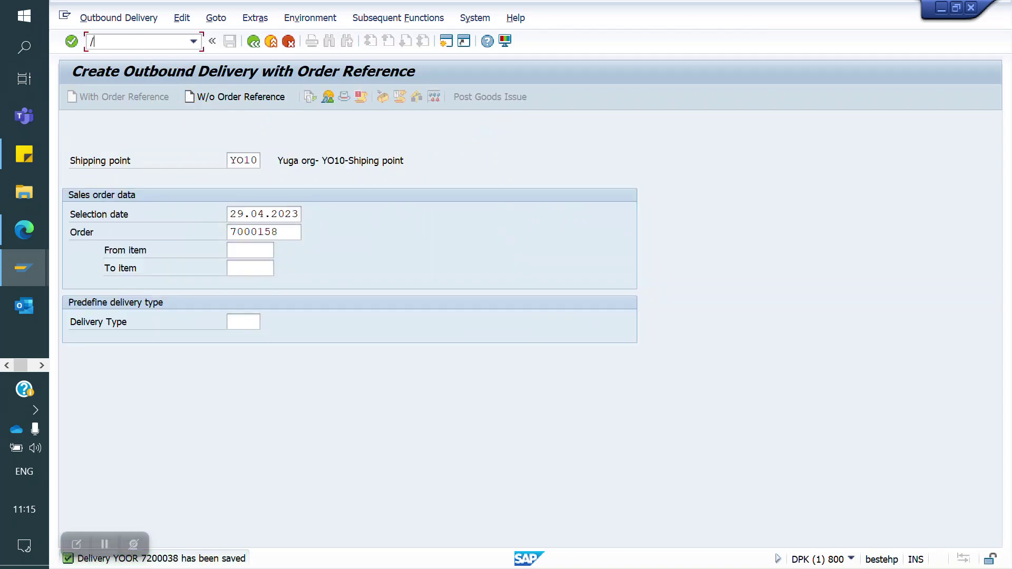
{"action": "type", "text": "nvf01"}
{"action": "key", "text": "Return"}
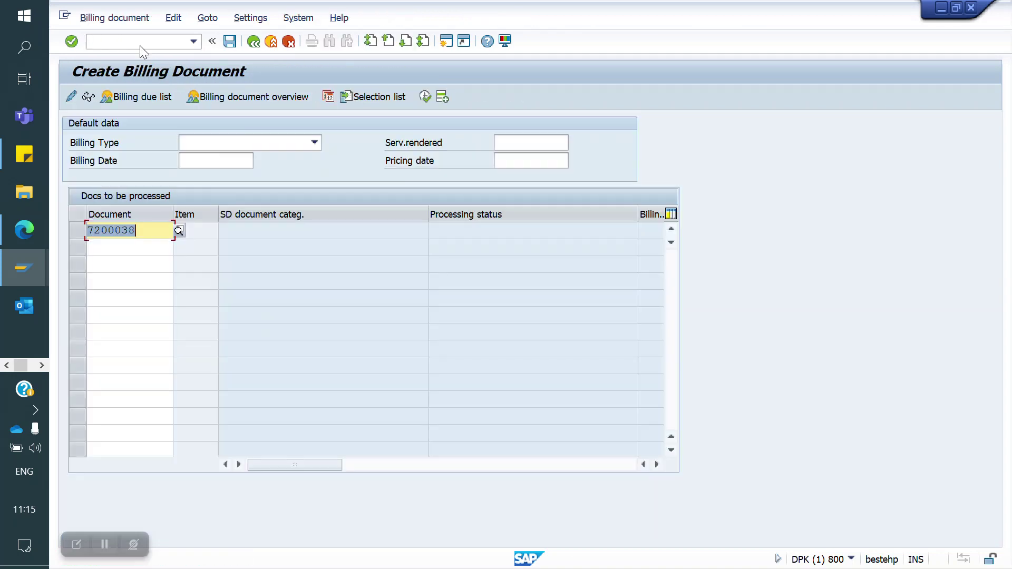
{"action": "key", "text": "Return"}
{"action": "left_click", "coordinate": [229, 43]}
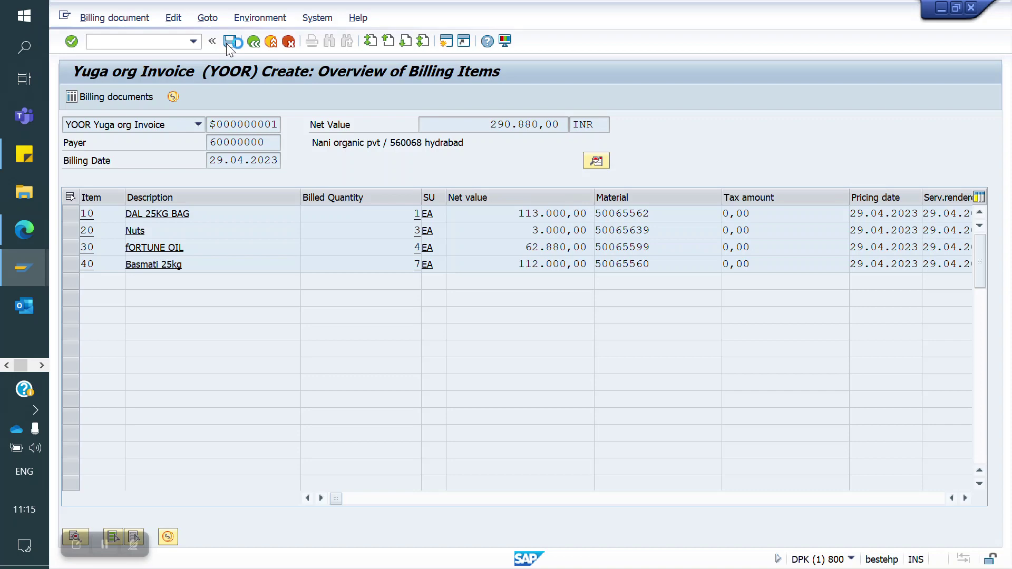
Step: List the item proposals containing material 50065562 with transaction VA55, and leave the list
{"action": "left_click", "coordinate": [125, 46]}
{"action": "type", "text": "/"}
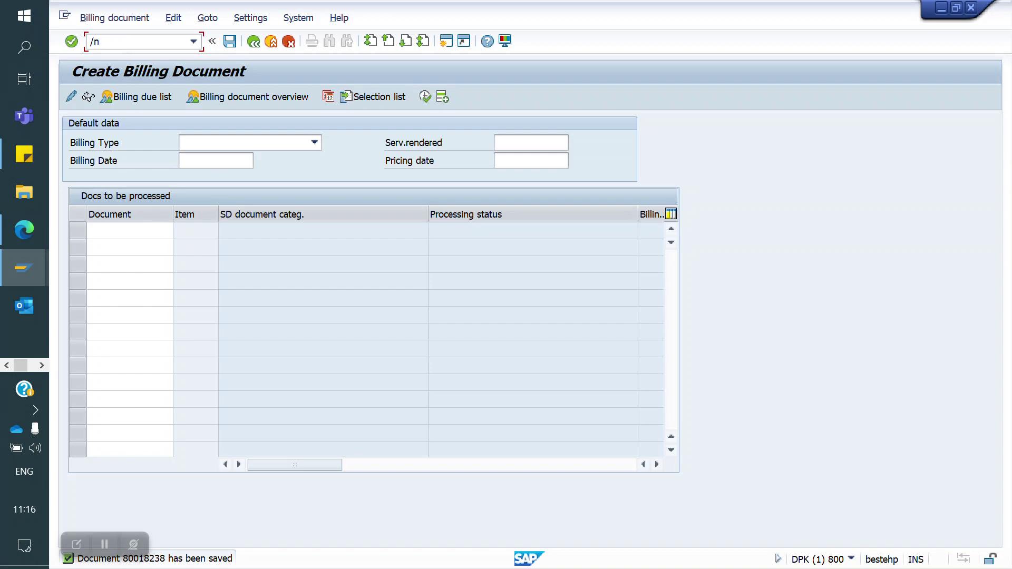
{"action": "type", "text": "nva58"}
{"action": "key", "text": "Return"}
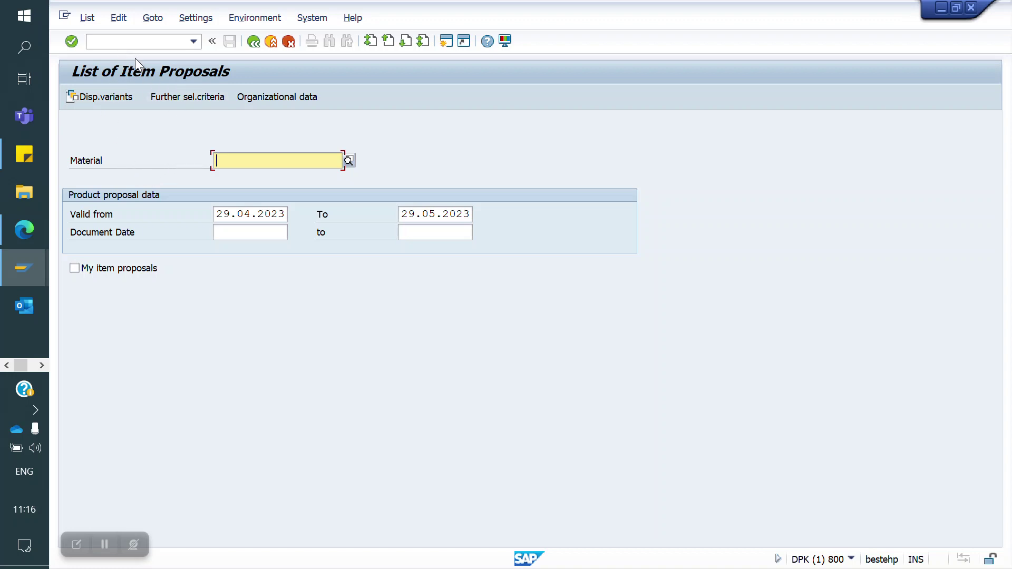
{"action": "left_click", "coordinate": [127, 44]}
{"action": "type", "text": "/nva55"}
{"action": "key", "text": "Return"}
{"action": "key", "text": "Down"}
{"action": "key", "text": "Return"}
{"action": "key", "text": "F8"}
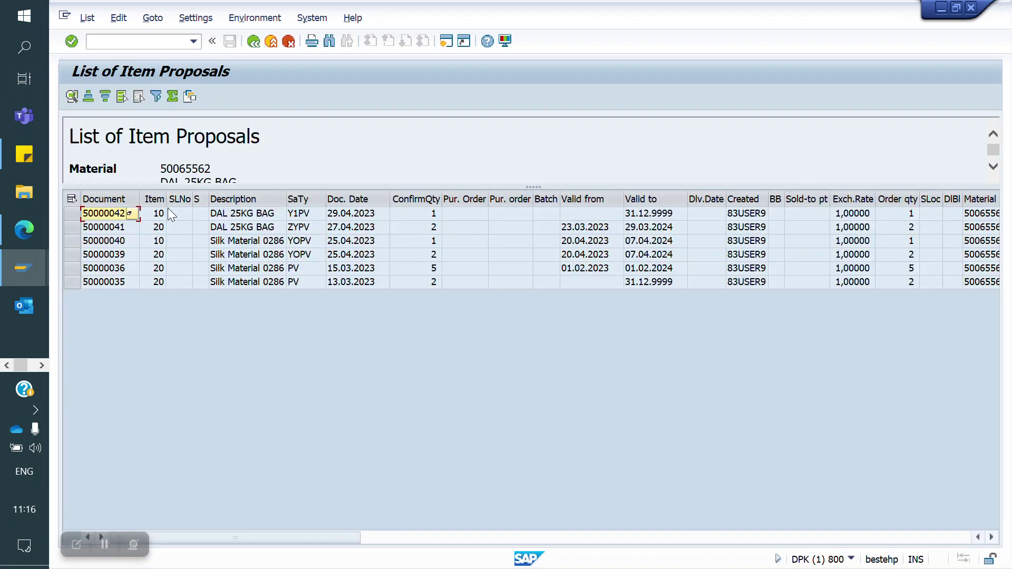
{"action": "left_click", "coordinate": [254, 42]}
{"action": "left_click", "coordinate": [253, 43]}
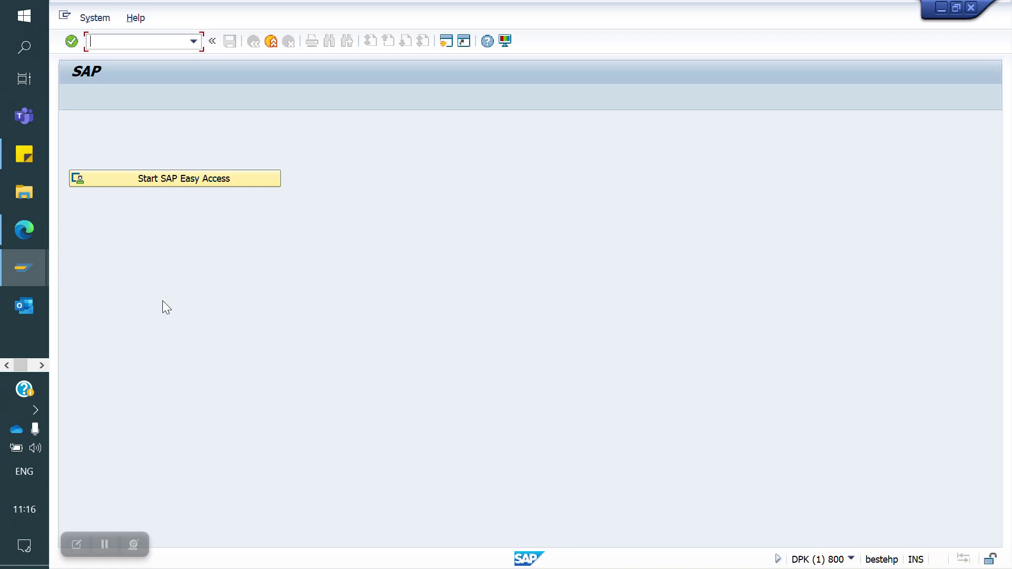
Step: Switch to the class title document in Word
{"action": "left_click", "coordinate": [40, 367]}
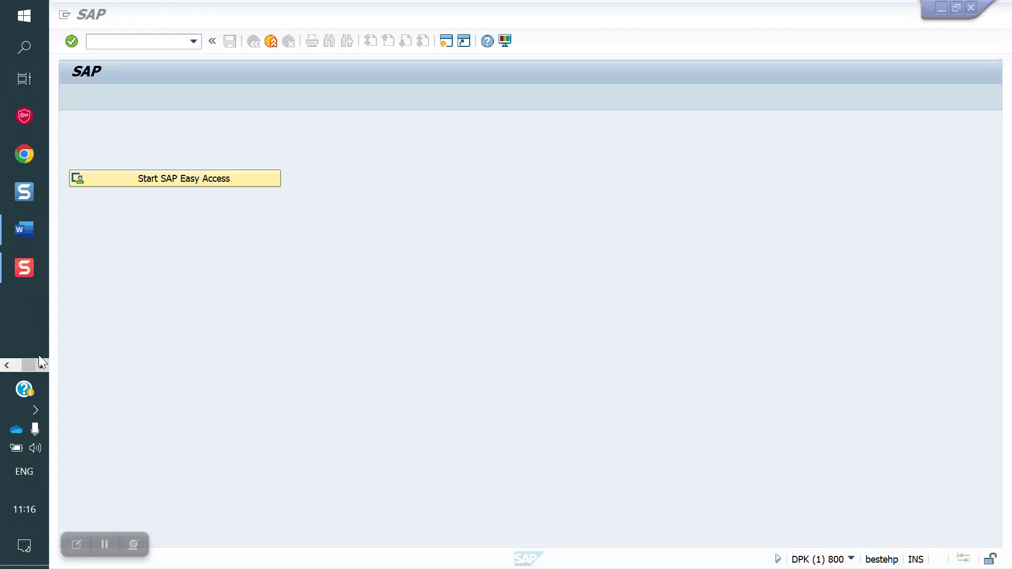
{"action": "left_click", "coordinate": [23, 230]}
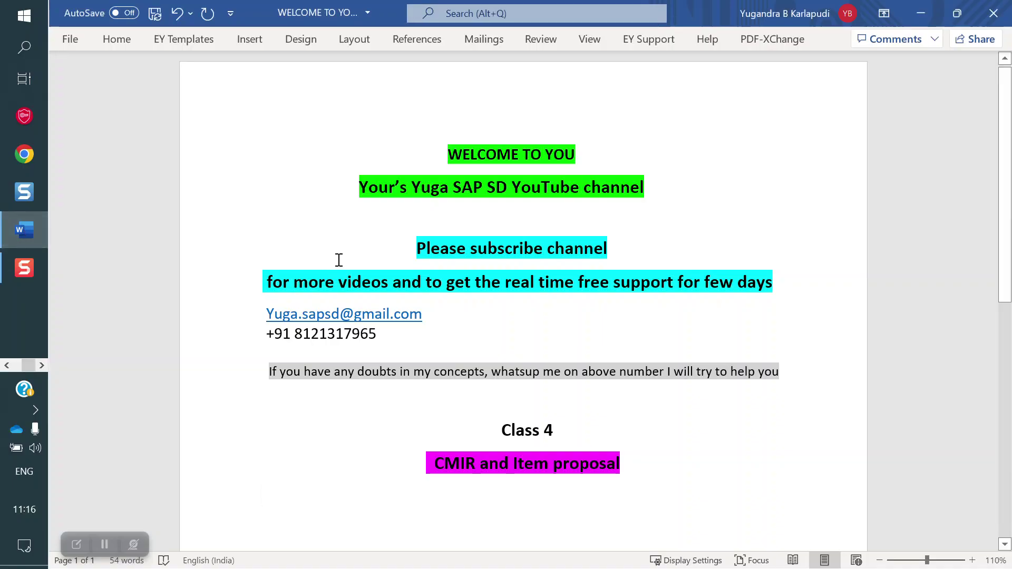